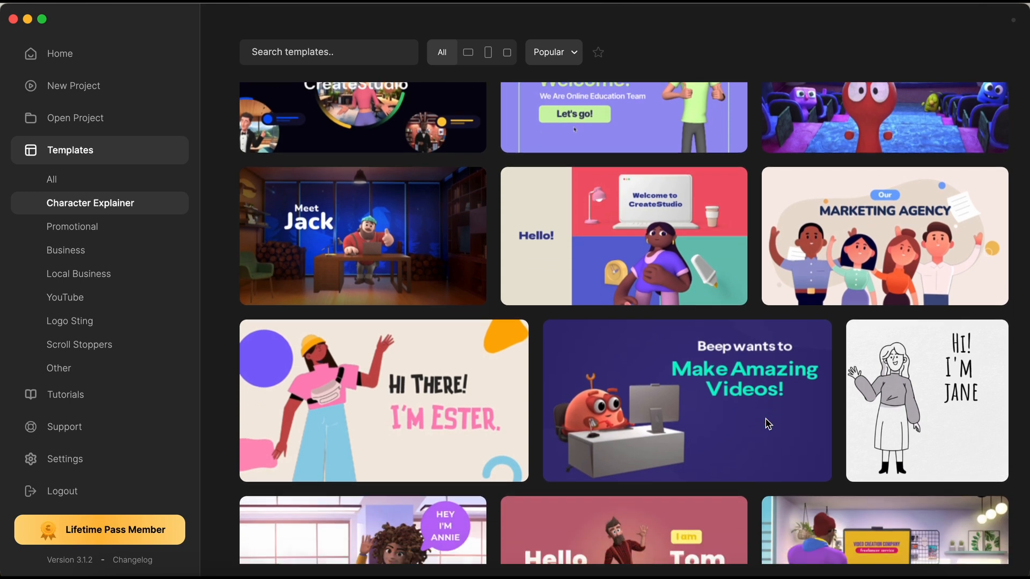
# - Browse the Character Explainer templates and start editing the Agency Presentation template in landscape format
pyautogui.scroll(-3, 768, 424)
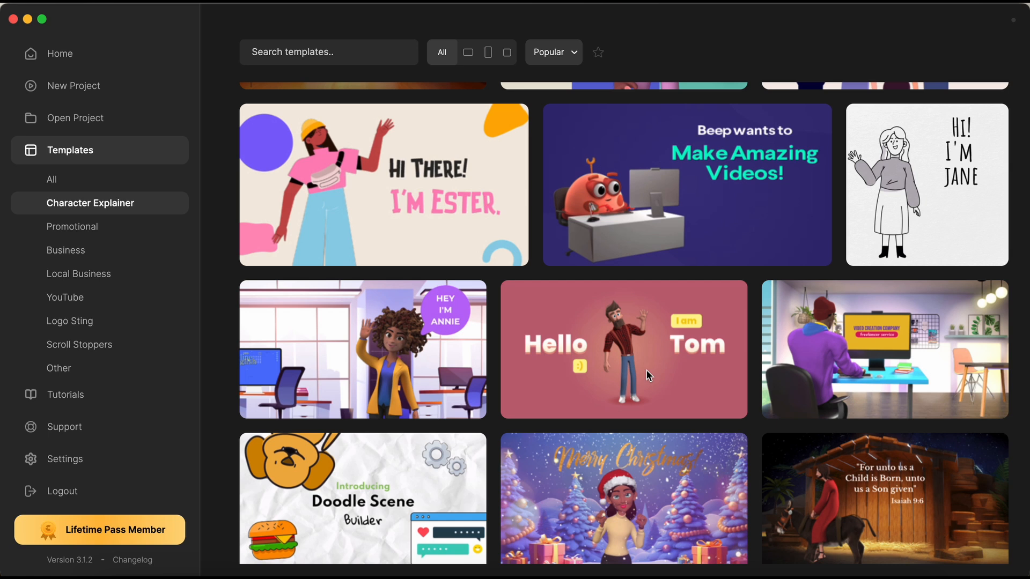
pyautogui.scroll(-4, 727, 368)
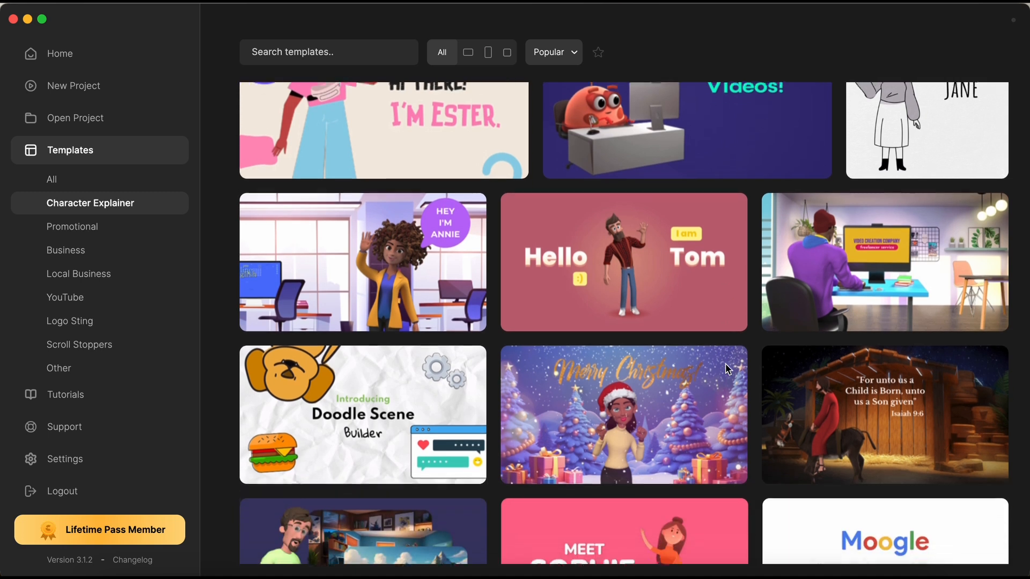
pyautogui.scroll(-7, 727, 369)
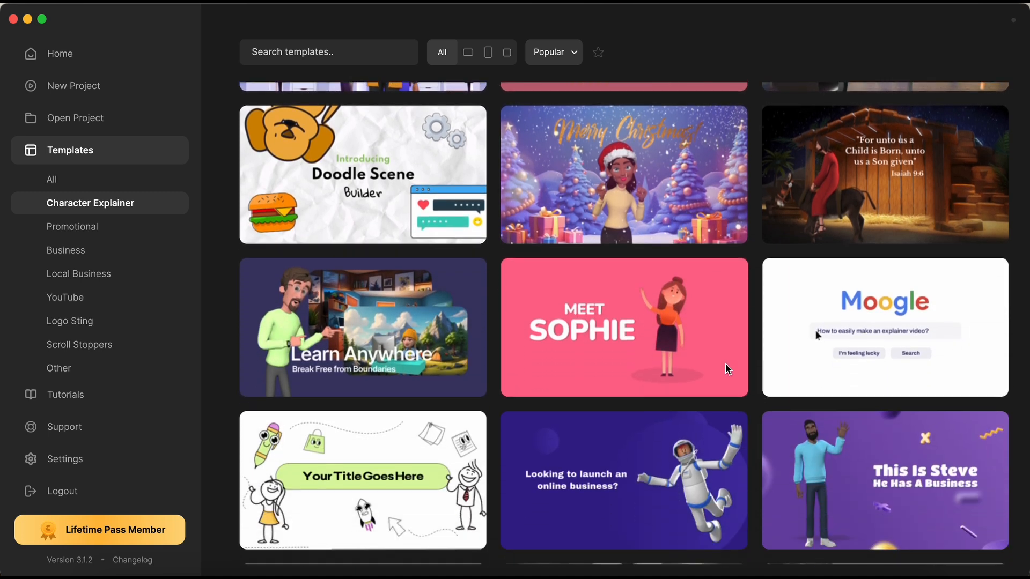
pyautogui.scroll(-10, 728, 369)
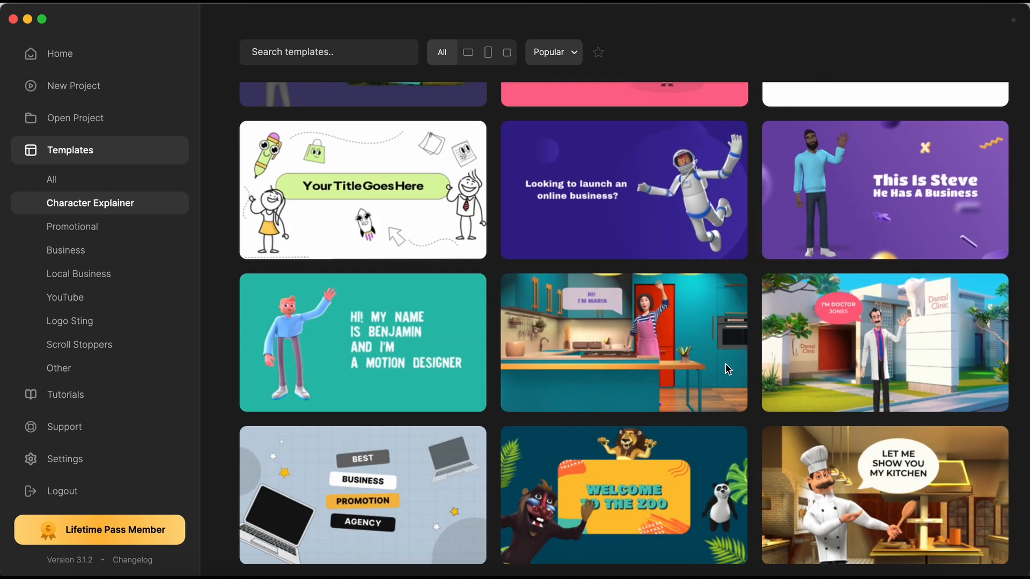
pyautogui.scroll(-2, 819, 250)
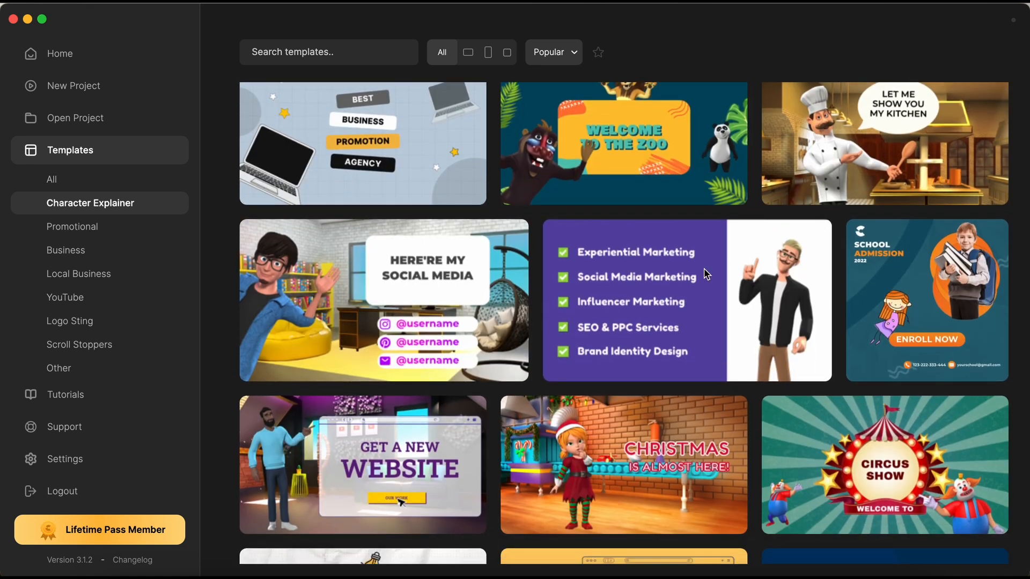
pyautogui.click(705, 312)
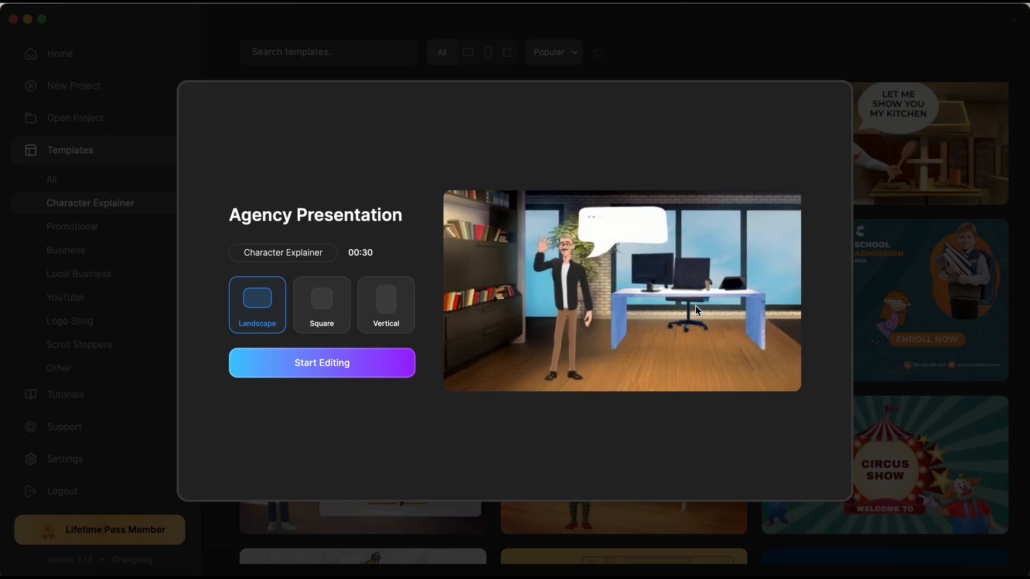
pyautogui.click(346, 364)
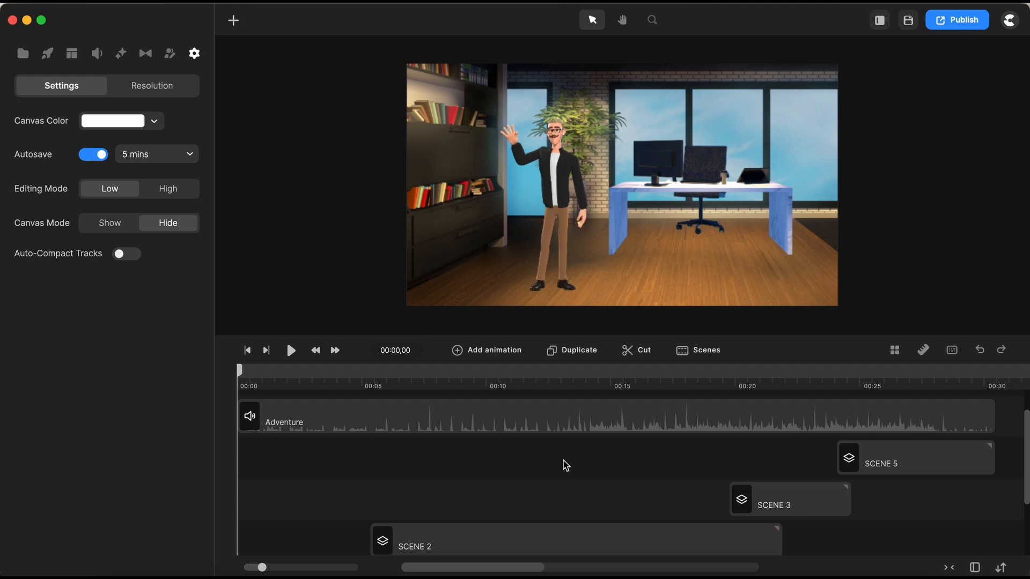
# - Examine SCENE 2 around the 13-second mark, including its editable text, colour and image fields and the replacement media for IMAGE 1
pyautogui.scroll(-2, 566, 465)
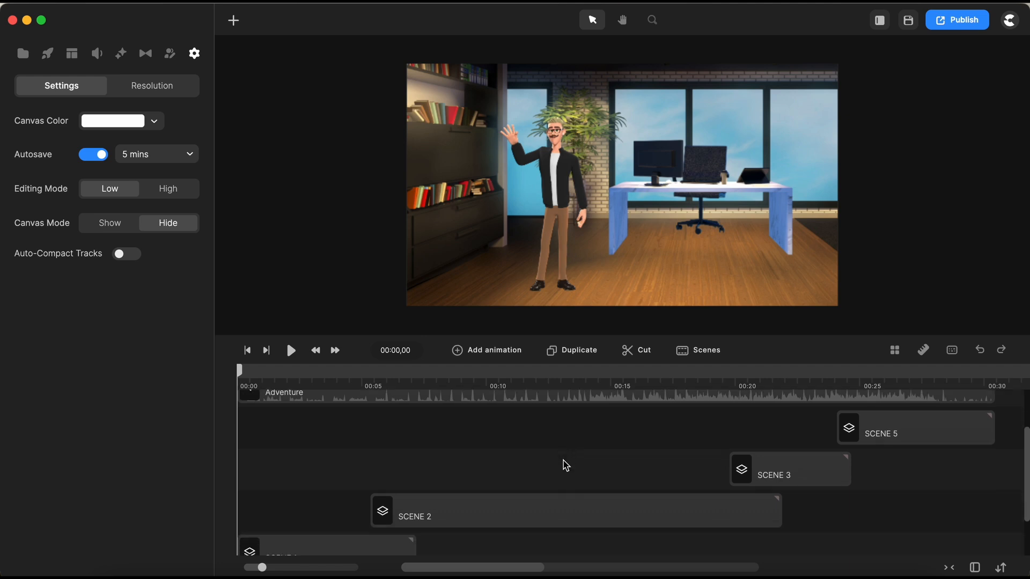
pyautogui.click(575, 385)
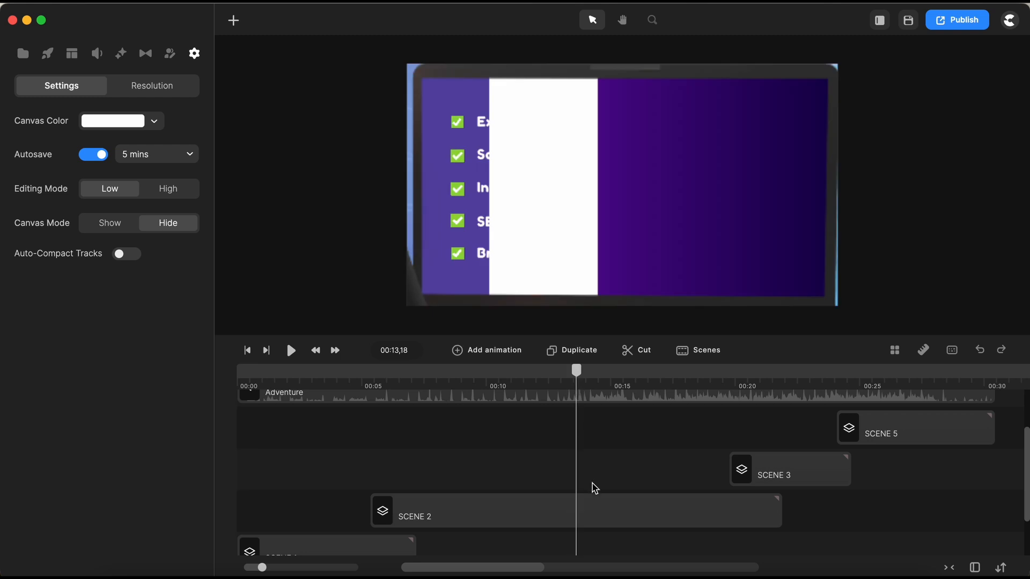
pyautogui.click(596, 513)
pyautogui.scroll(-3, 73, 464)
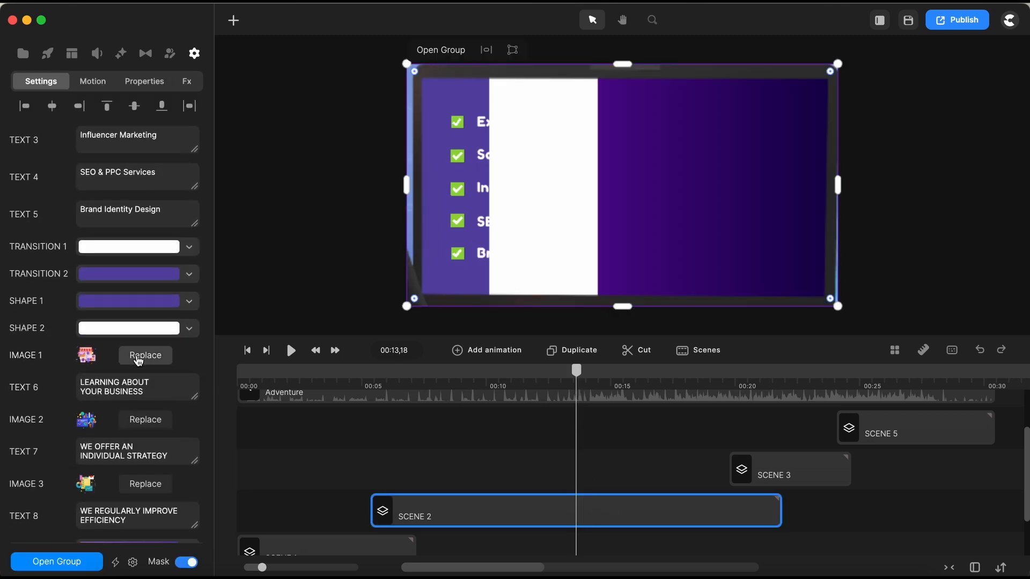
pyautogui.click(144, 355)
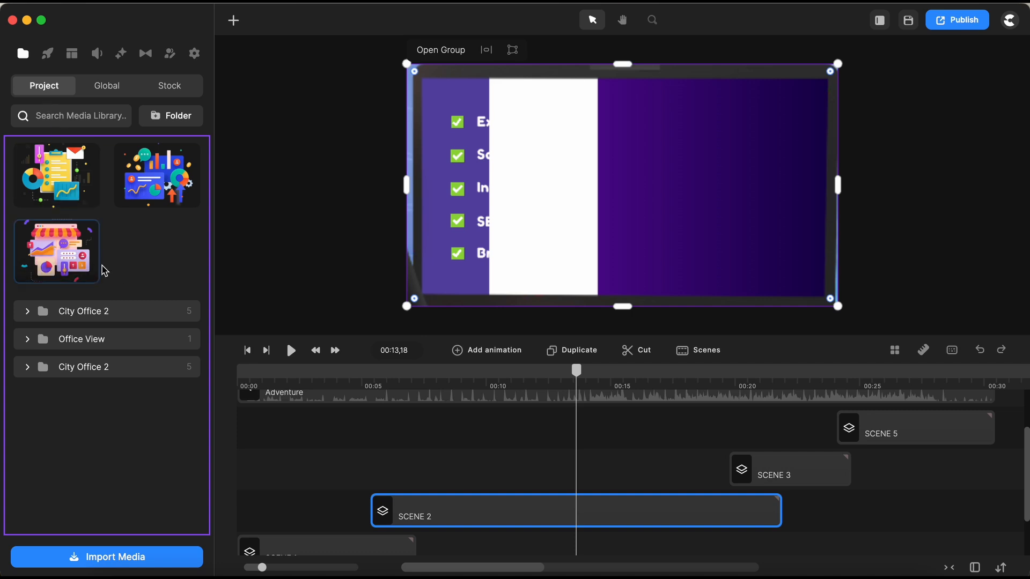
pyautogui.click(528, 441)
pyautogui.scroll(-1, 529, 441)
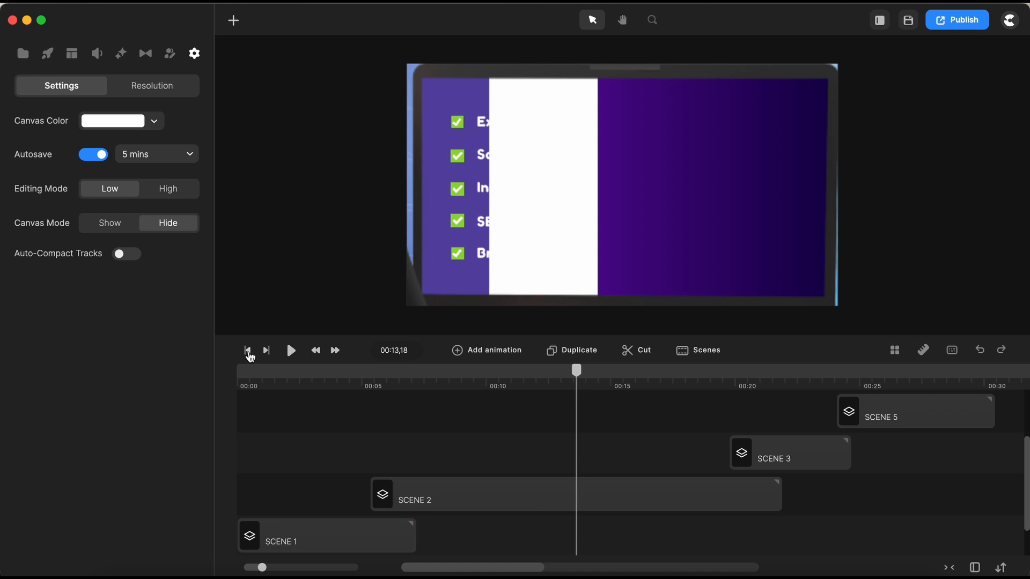
# - Return the playhead to the start and open the nested group inside SCENE 1 for editing
pyautogui.click(249, 355)
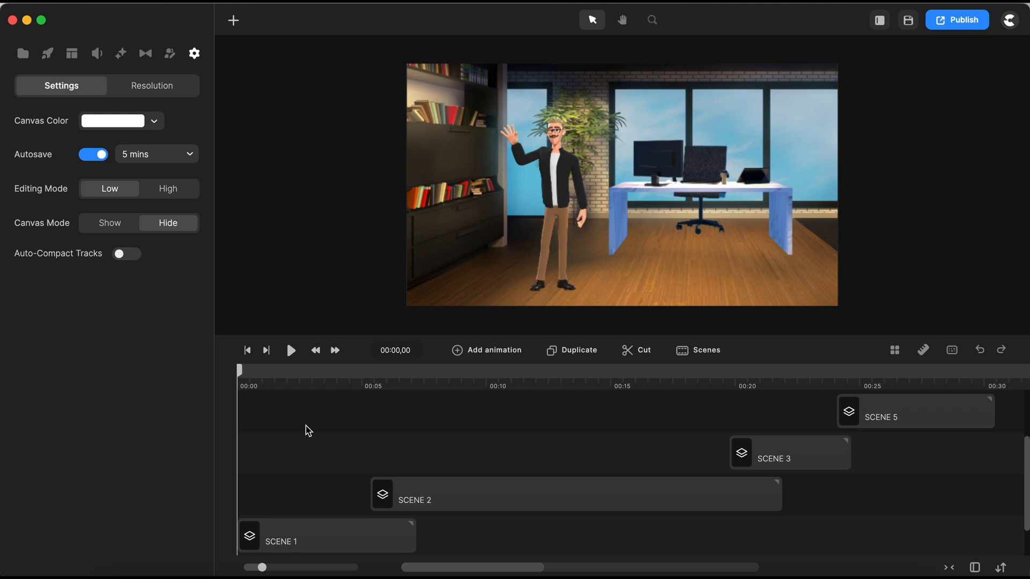
pyautogui.scroll(-2, 308, 431)
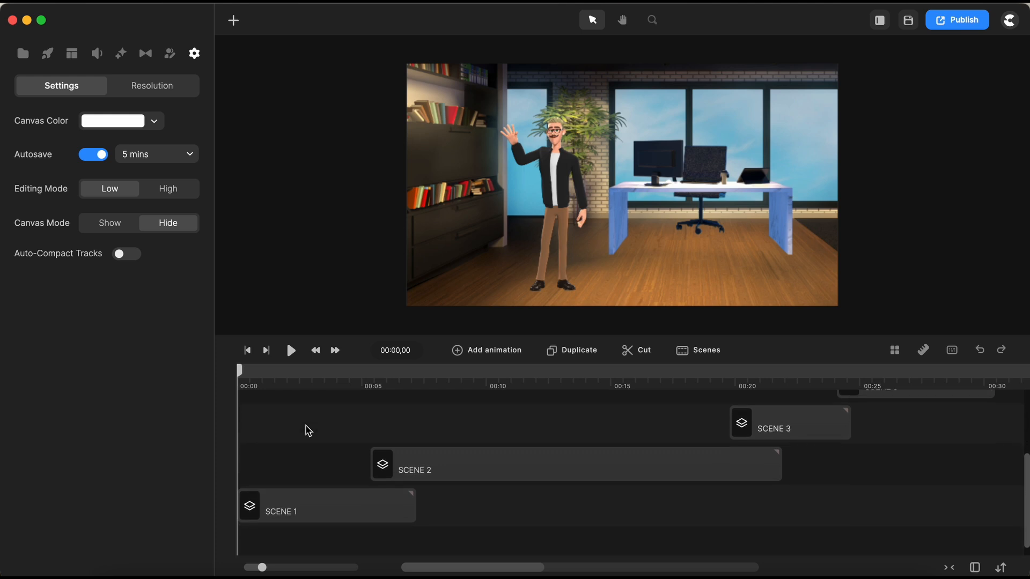
pyautogui.scroll(-1, 313, 453)
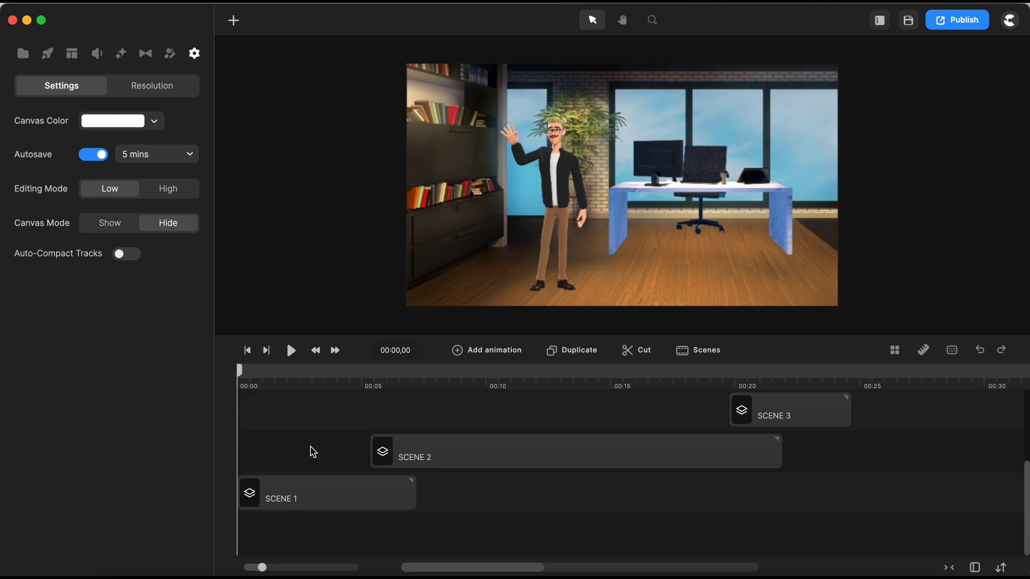
pyautogui.click(325, 502)
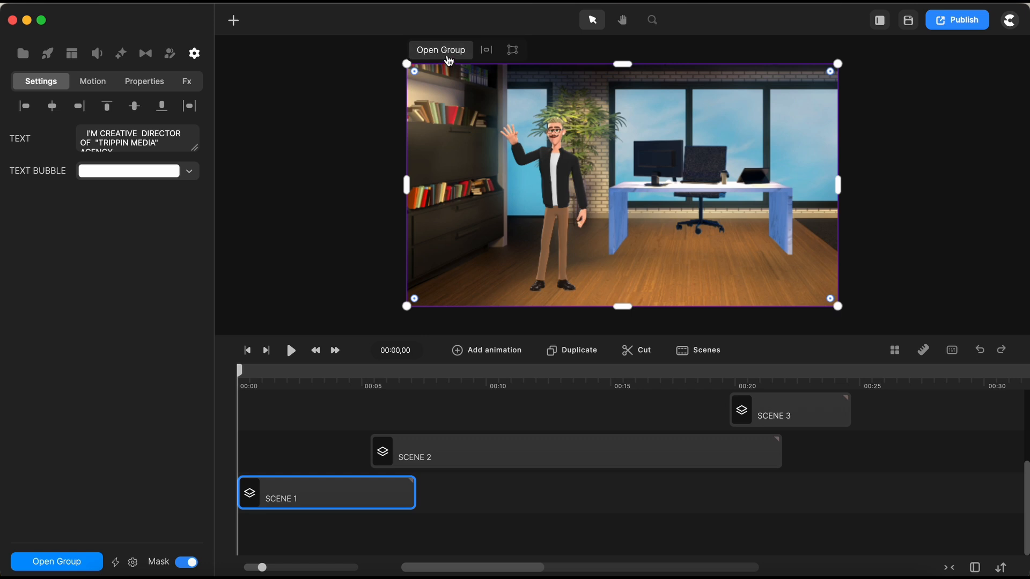
pyautogui.click(445, 51)
pyautogui.click(329, 468)
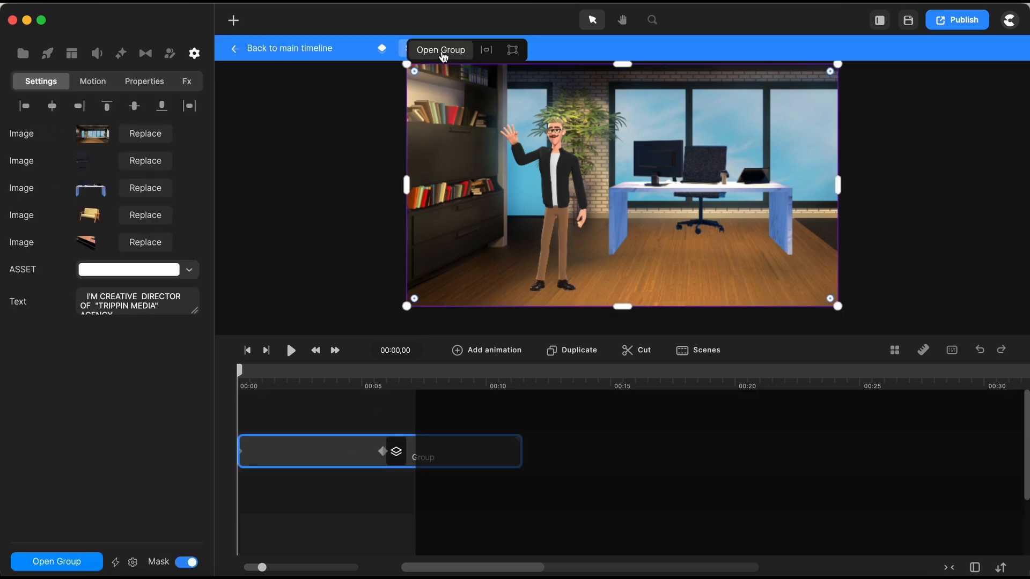
pyautogui.click(442, 53)
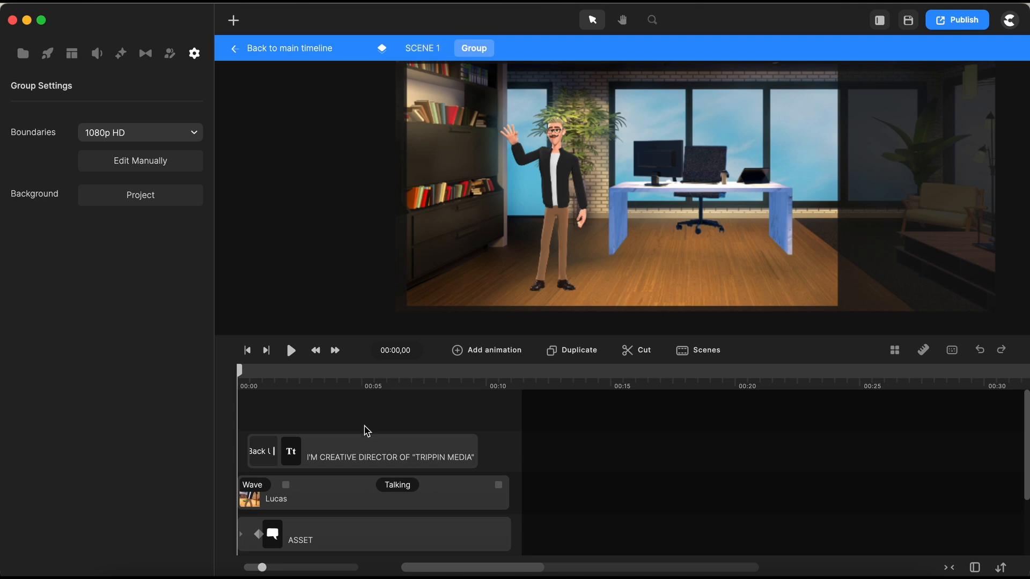
# - Examine the layers of SCENE 1's nested group: the Office background, speech bubble asset, Lucas character and text
pyautogui.scroll(-1, 367, 430)
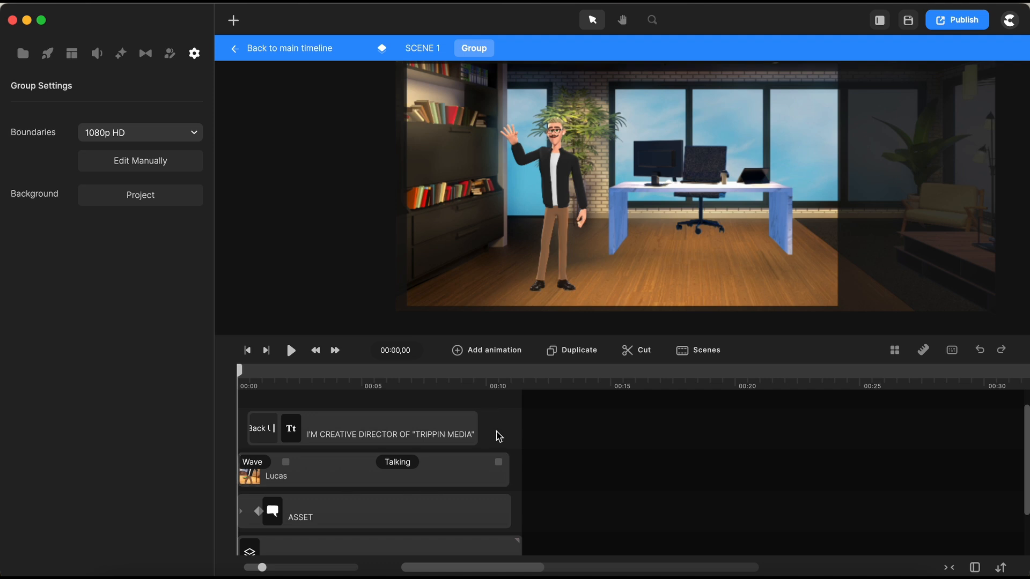
pyautogui.scroll(-2, 407, 489)
pyautogui.scroll(1, 352, 500)
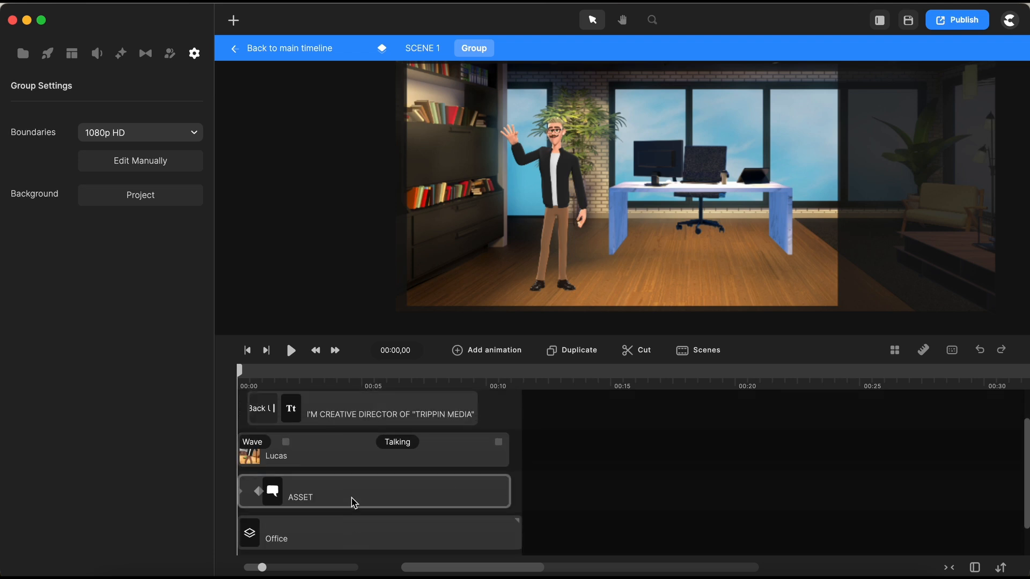
pyautogui.scroll(-1, 338, 513)
pyautogui.click(338, 513)
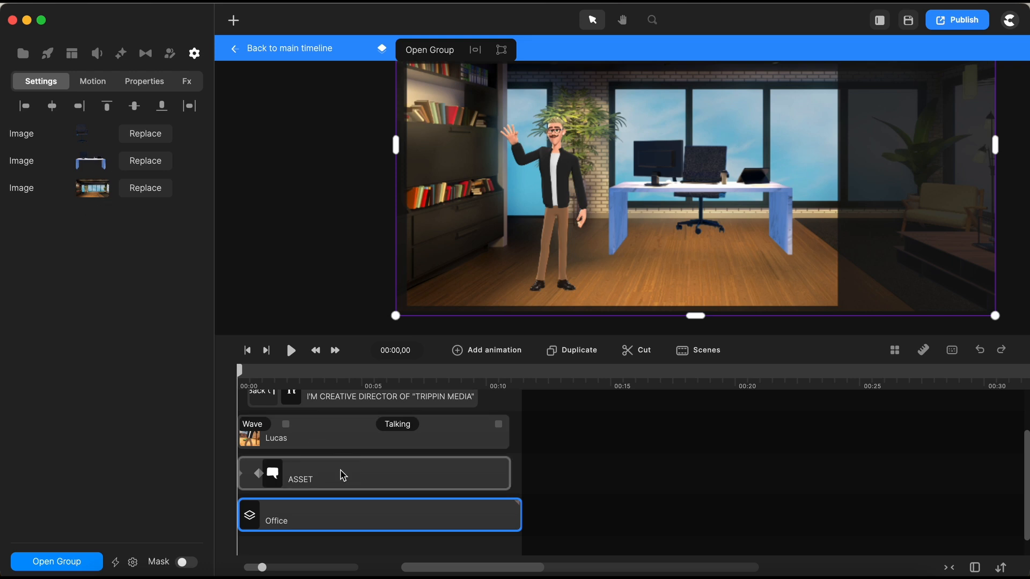
pyautogui.click(341, 475)
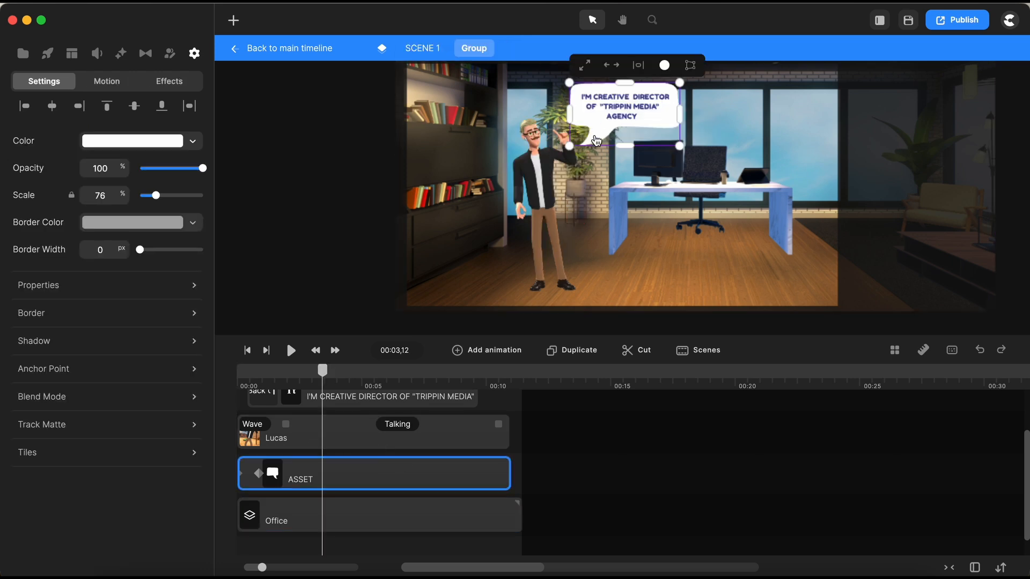
pyautogui.click(356, 469)
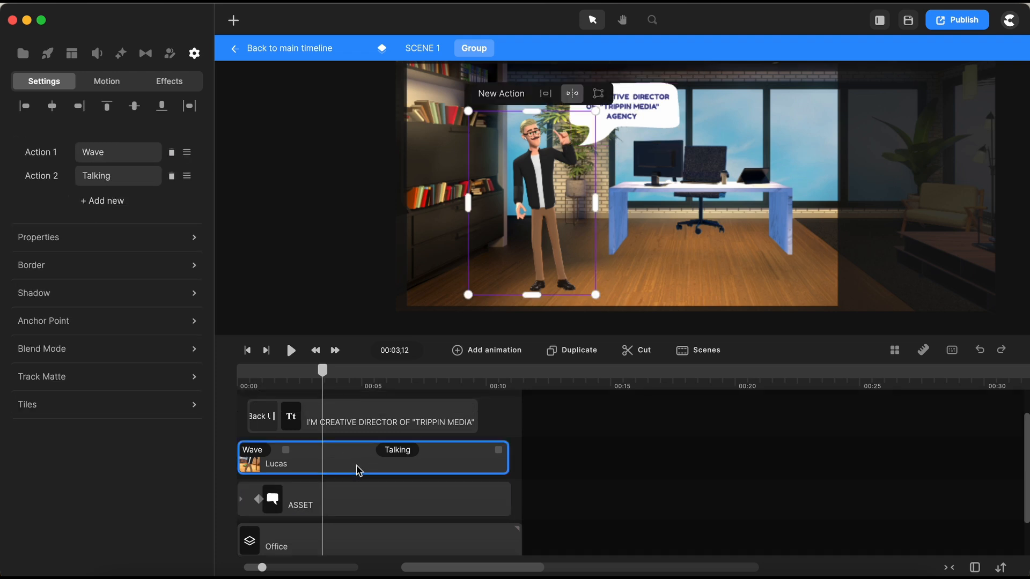
pyautogui.click(354, 465)
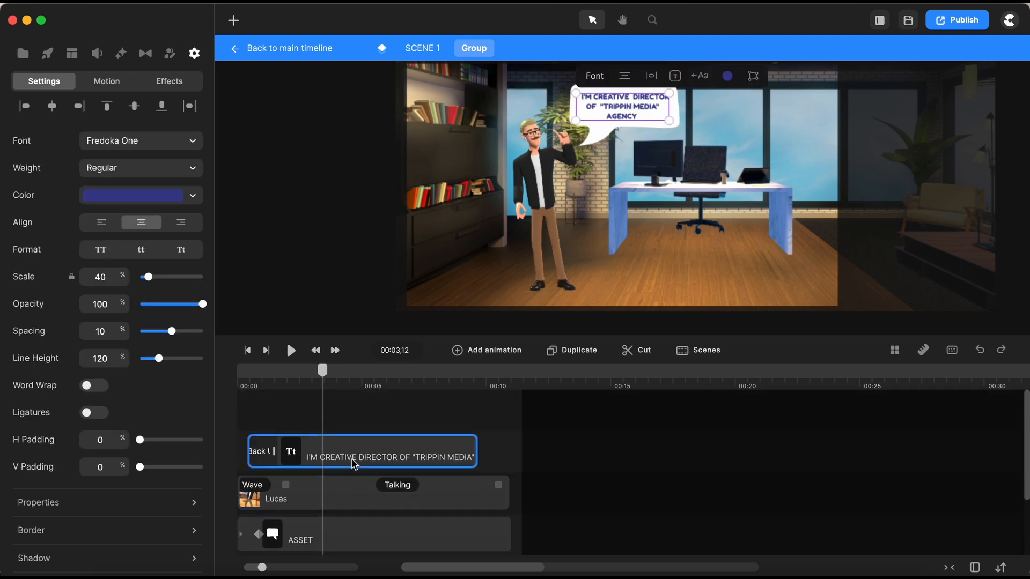
pyautogui.scroll(-3, 354, 464)
pyautogui.scroll(2, 354, 465)
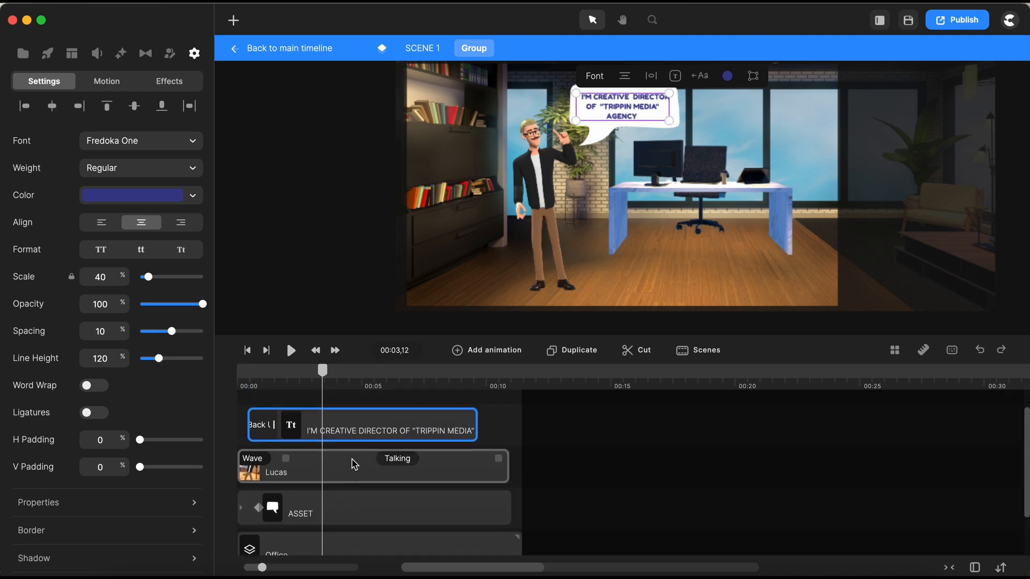
# - Add an empty track directly above the Lucas character's track
pyautogui.click(492, 424)
pyautogui.scroll(-1, 515, 440)
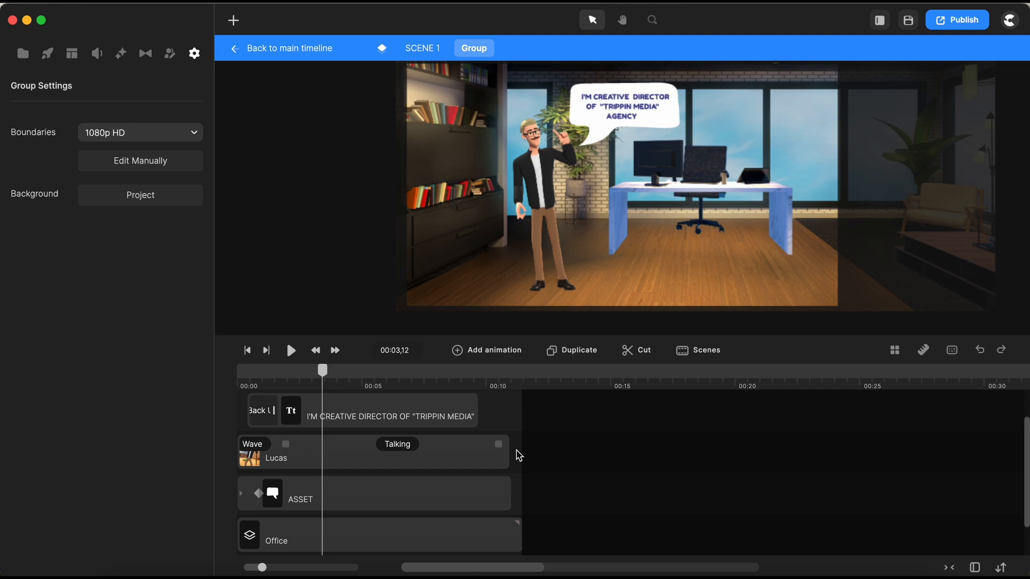
pyautogui.rightClick(516, 457)
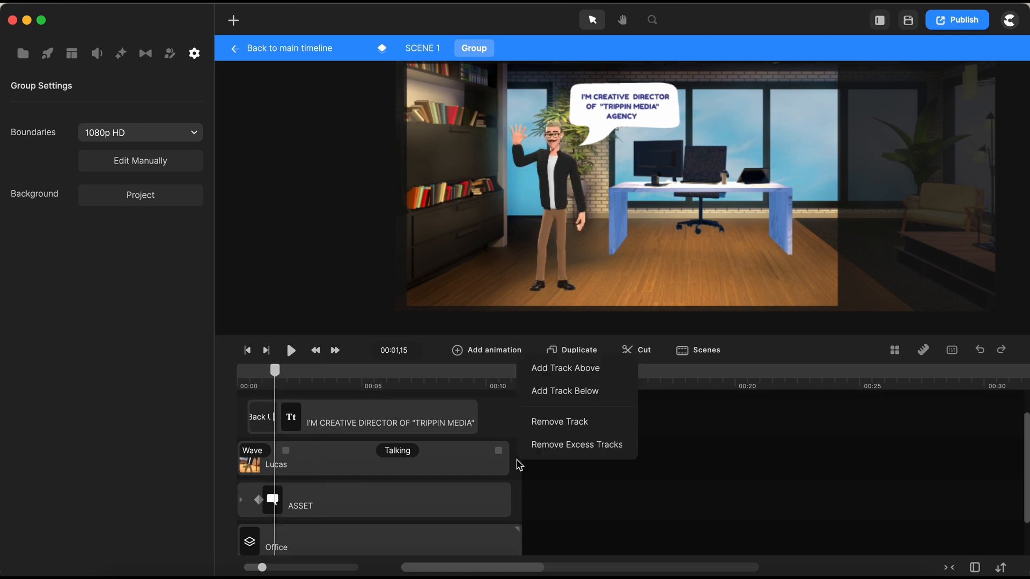
pyautogui.click(557, 377)
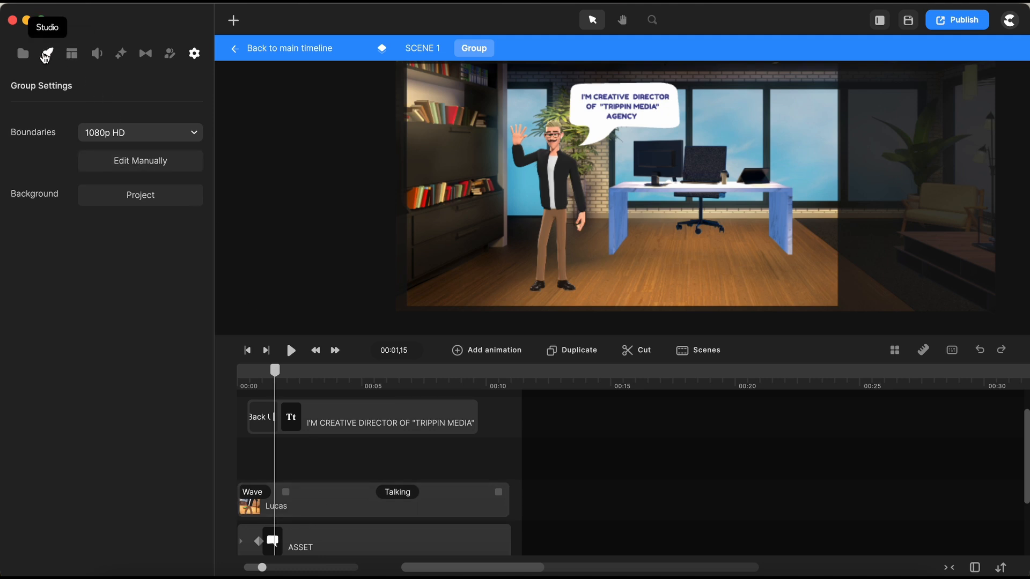
# - Filter the character library to the 3D category and place Memoji Guy at the start of the empty track above Lucas
pyautogui.click(47, 53)
pyautogui.click(150, 228)
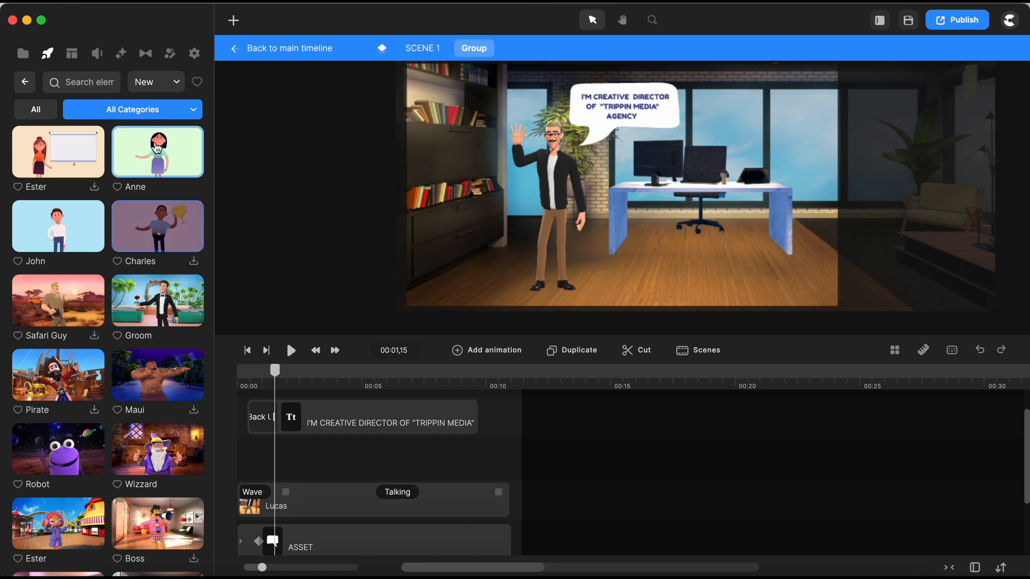
pyautogui.click(149, 119)
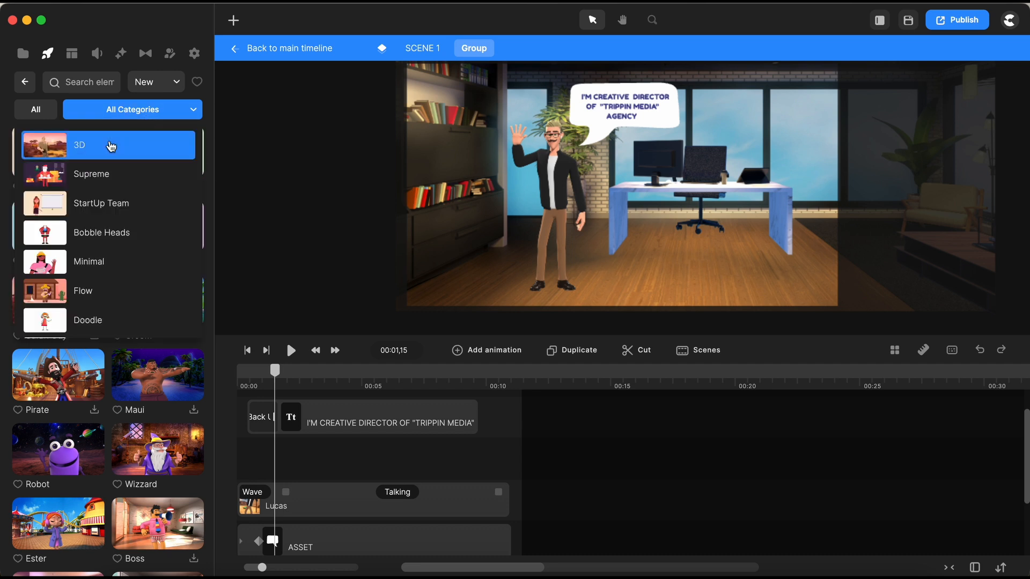
pyautogui.click(112, 145)
pyautogui.scroll(-3, 135, 356)
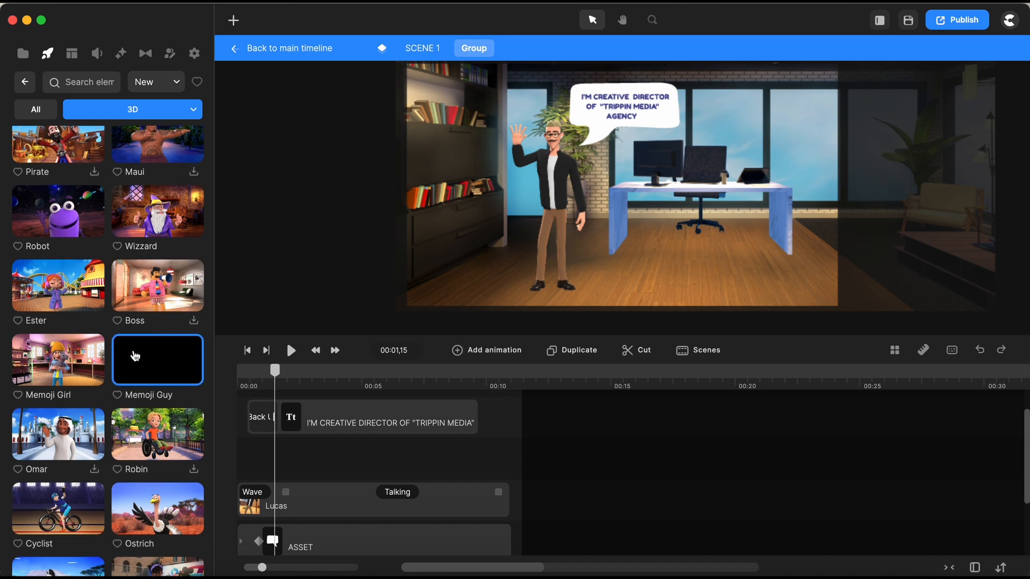
pyautogui.scroll(-2, 135, 356)
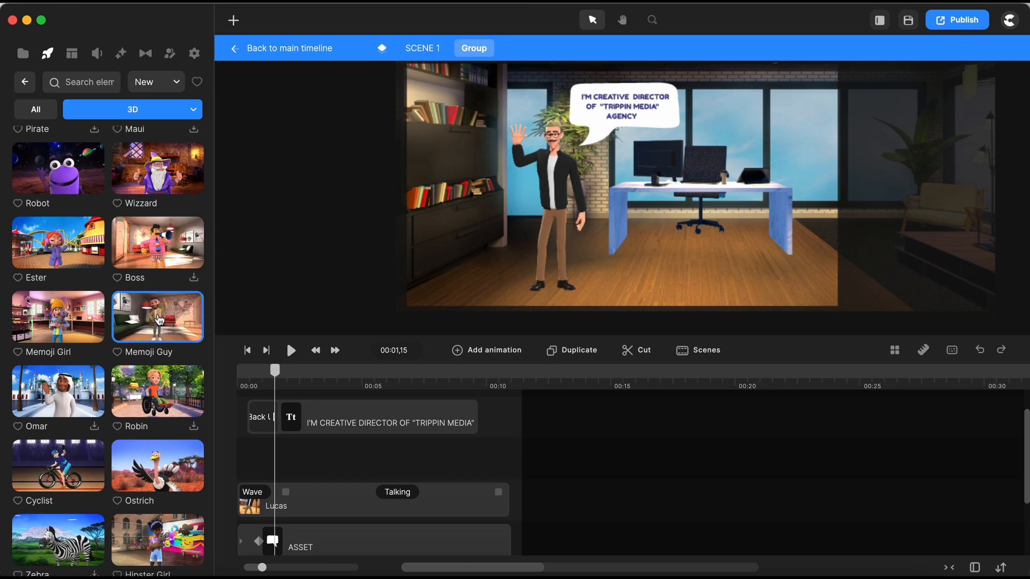
pyautogui.moveTo(159, 320); pyautogui.dragTo(283, 461)
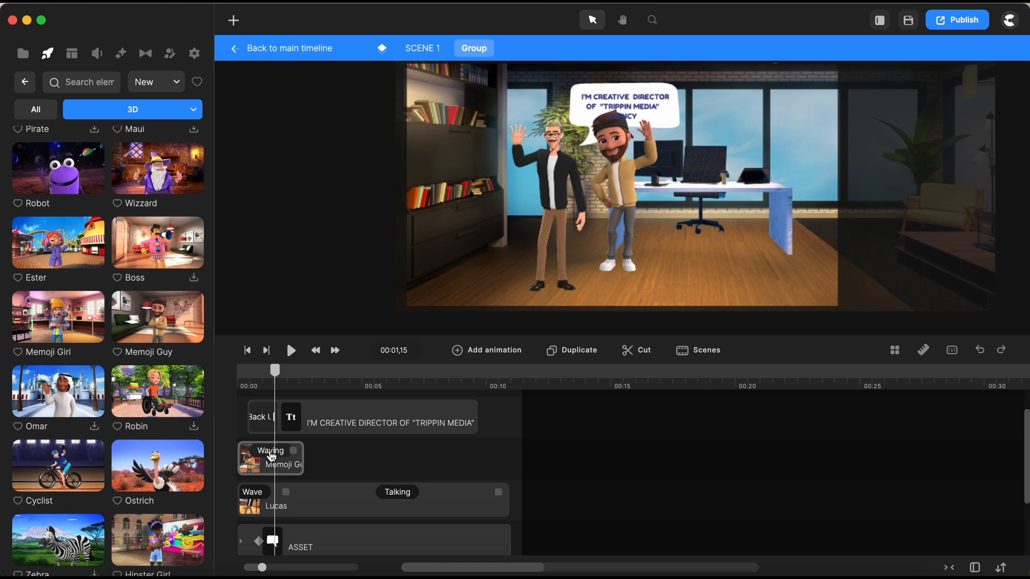
# - Add a Talking action after Memoji Guy's Waving action and extend his clip to match the end of Lucas's clip
pyautogui.click(271, 456)
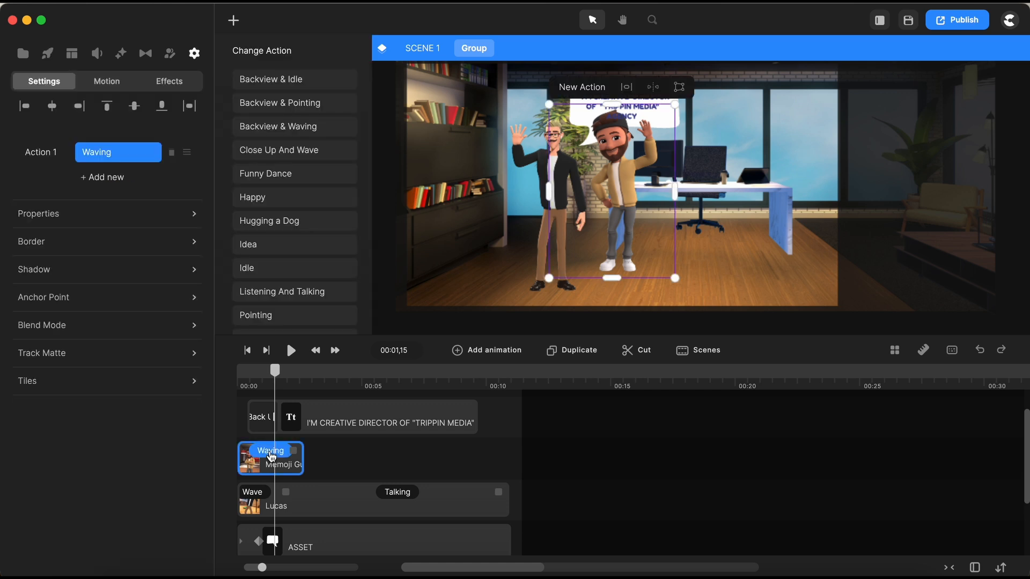
pyautogui.click(105, 183)
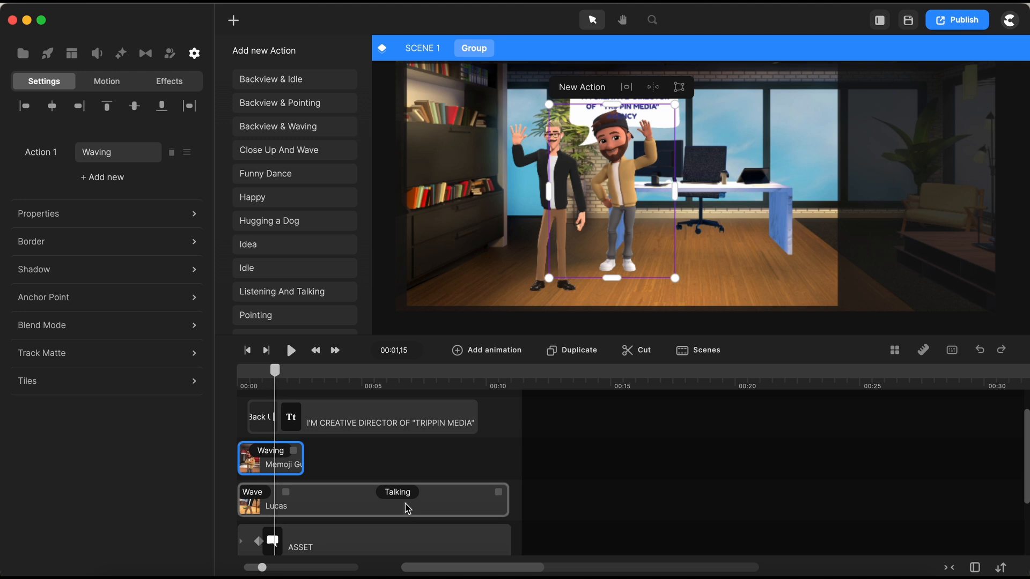
pyautogui.scroll(-10, 324, 267)
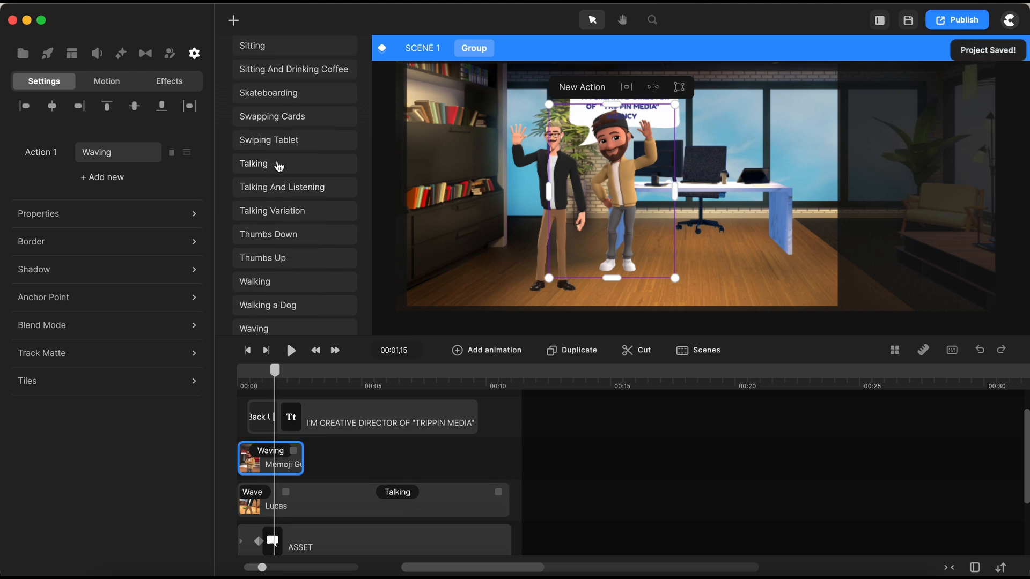
pyautogui.click(278, 165)
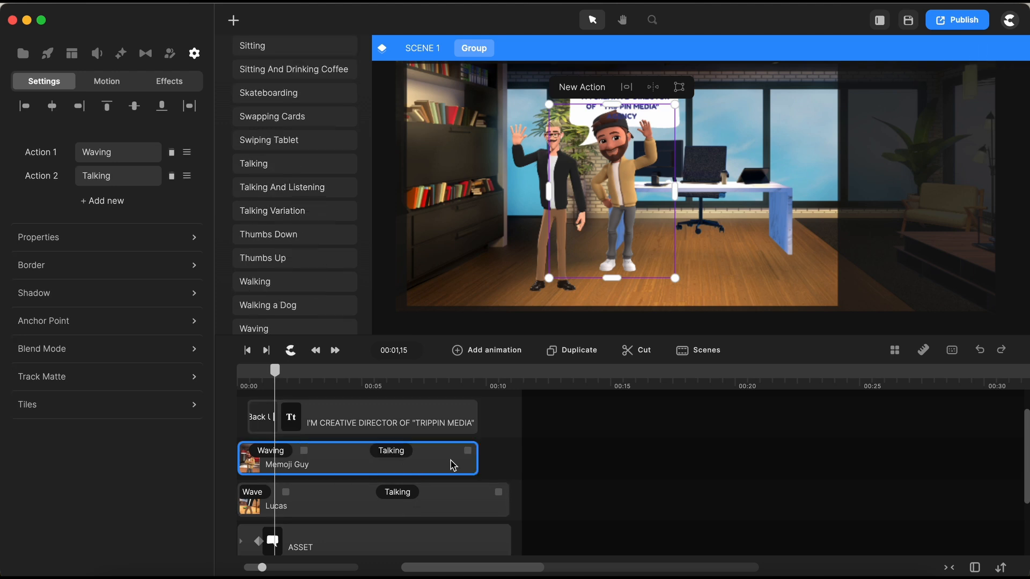
pyautogui.moveTo(464, 453); pyautogui.dragTo(494, 450)
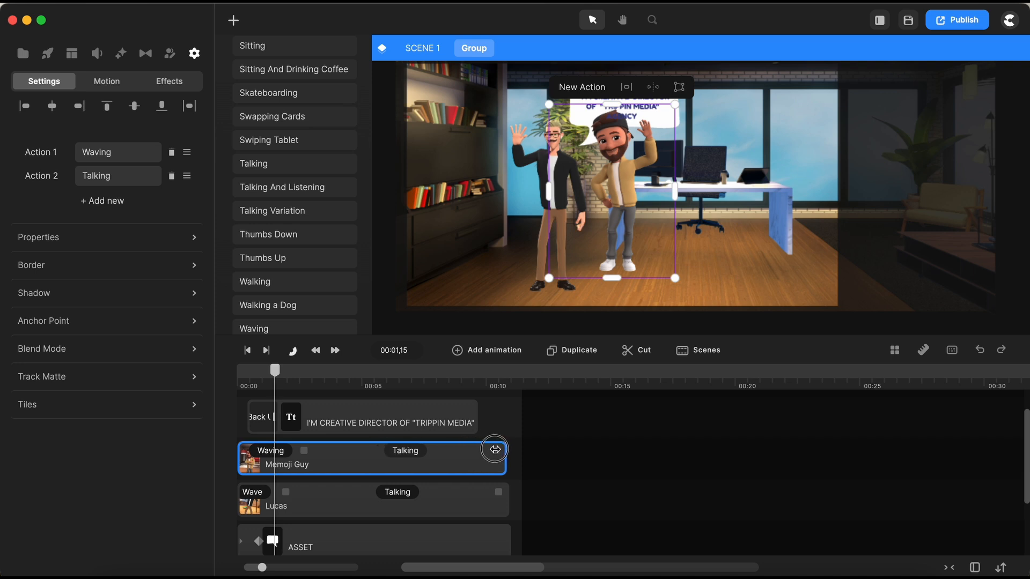
# - Disable the ending animation of Memoji Guy's Waving action and lengthen his Talking action to end level with Lucas's clip
pyautogui.click(406, 450)
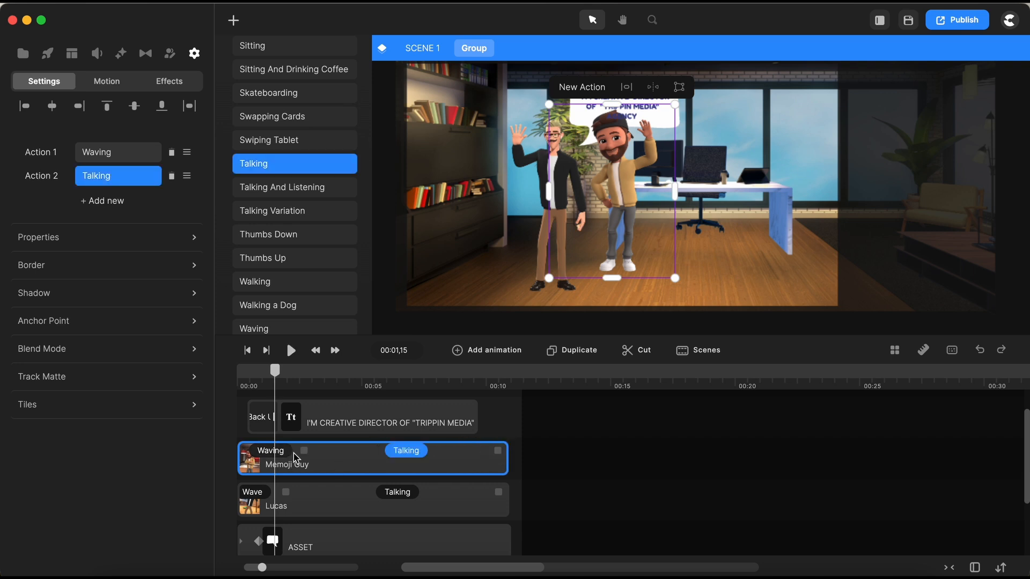
pyautogui.press('Escape')
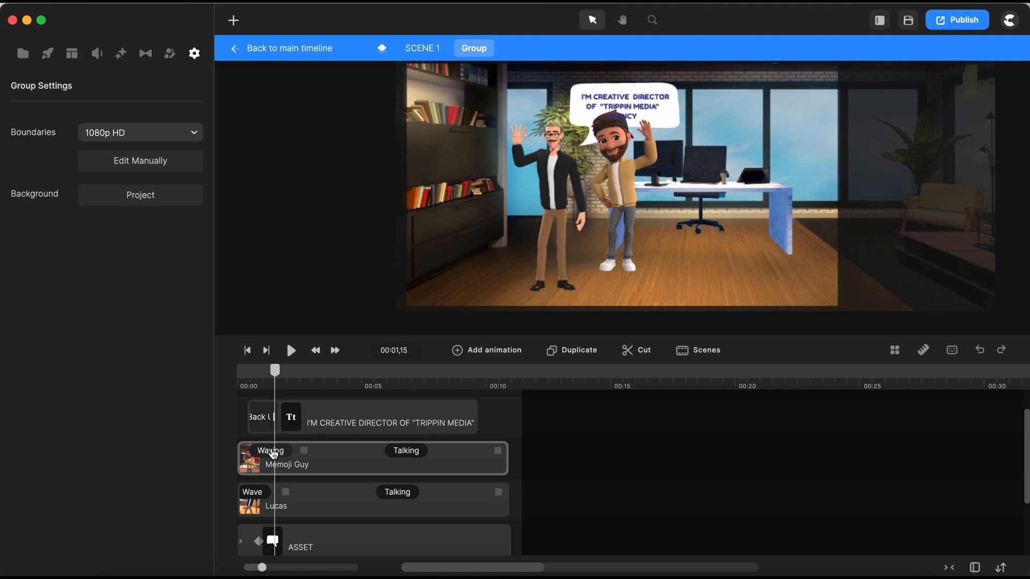
pyautogui.rightClick(273, 453)
pyautogui.click(344, 432)
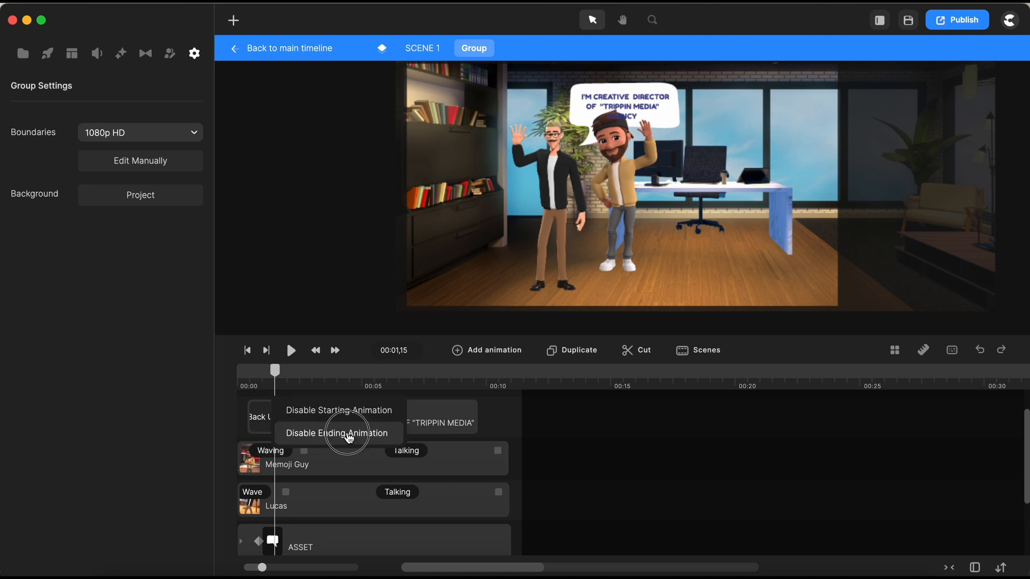
pyautogui.click(285, 455)
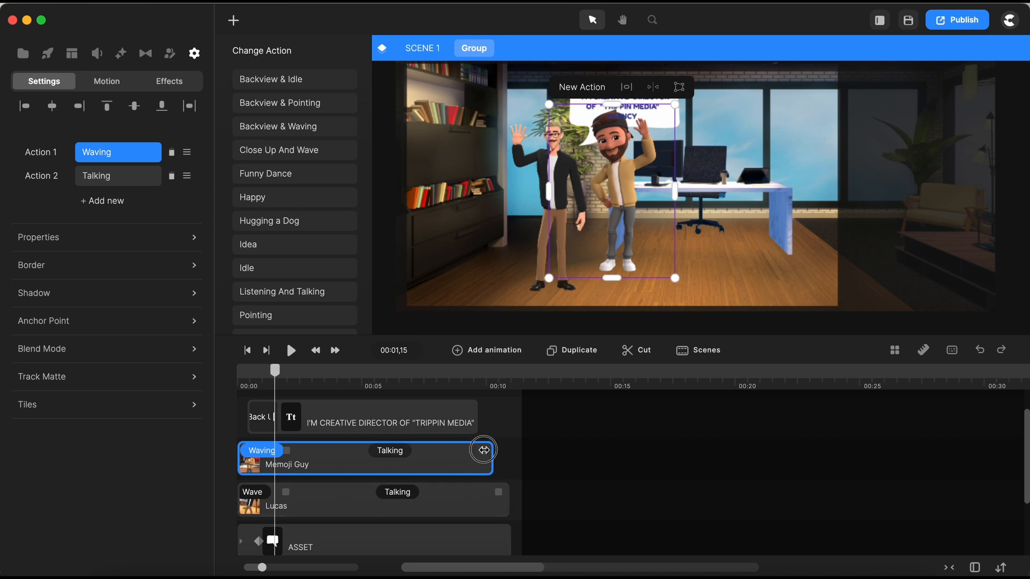
pyautogui.moveTo(480, 451); pyautogui.dragTo(491, 451)
pyautogui.click(504, 420)
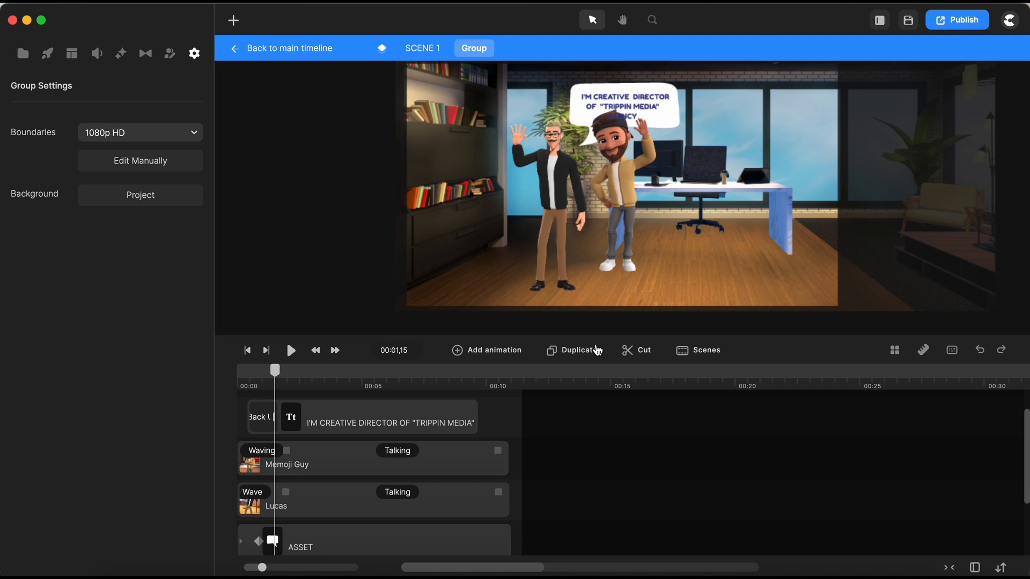
# - At 00:10,08, move Memoji Guy in front of Lucas and enlarge him to about 45% scale so he covers Lucas's place
pyautogui.moveTo(533, 335); pyautogui.dragTo(533, 386)
pyautogui.moveTo(274, 423); pyautogui.dragTo(493, 420)
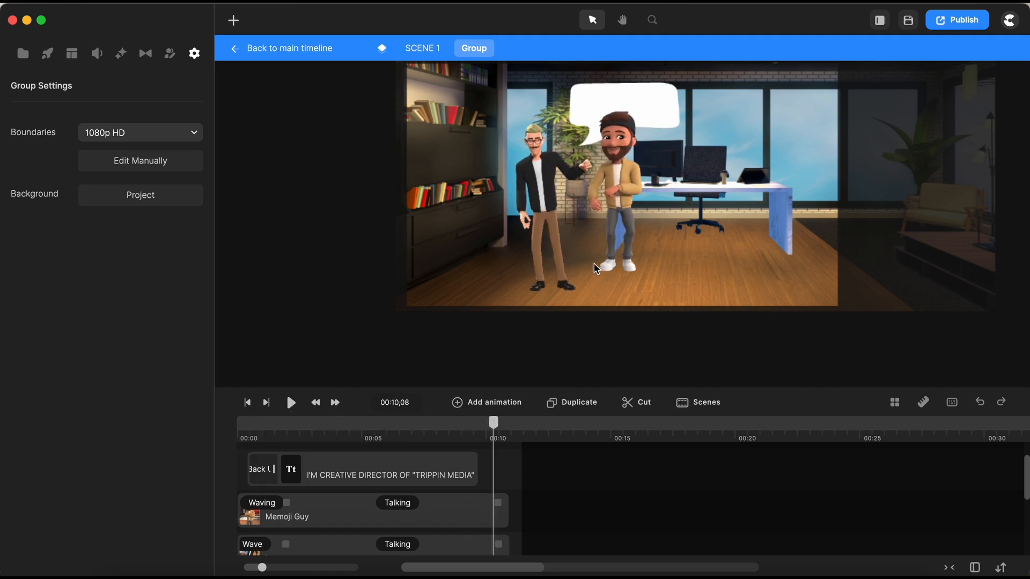
pyautogui.click(623, 216)
pyautogui.moveTo(623, 217); pyautogui.dragTo(550, 219)
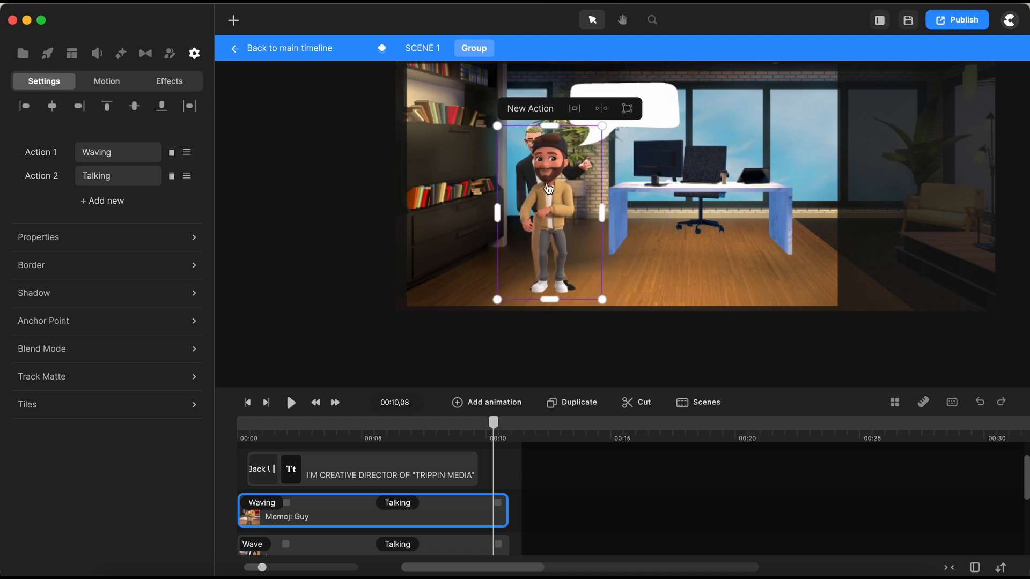
pyautogui.moveTo(496, 128); pyautogui.dragTo(476, 113)
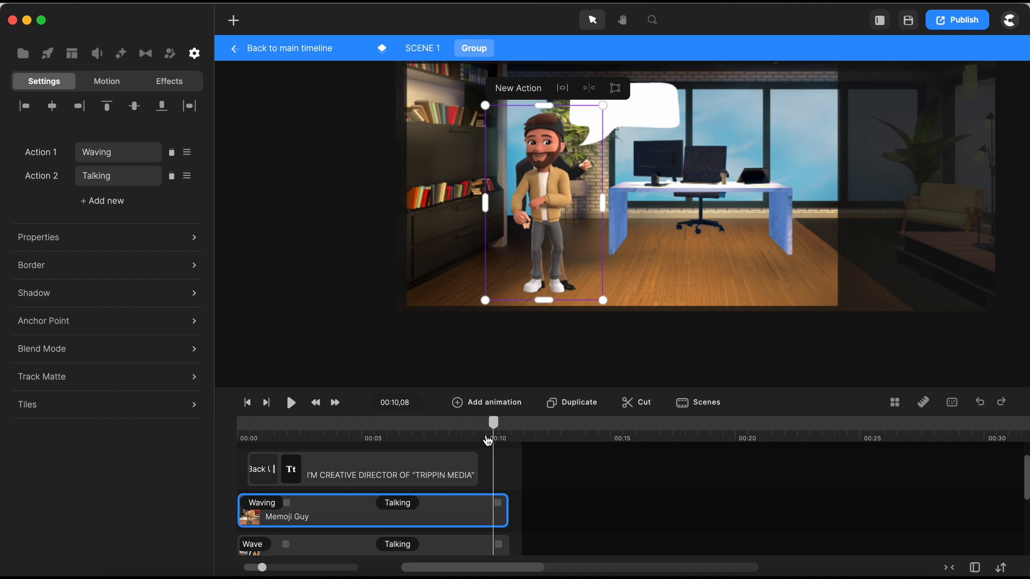
# - Inspect Memoji Guy's wave at 00:01,00 and flip the character horizontally
pyautogui.moveTo(488, 440); pyautogui.dragTo(262, 439)
pyautogui.scroll(5, 568, 154)
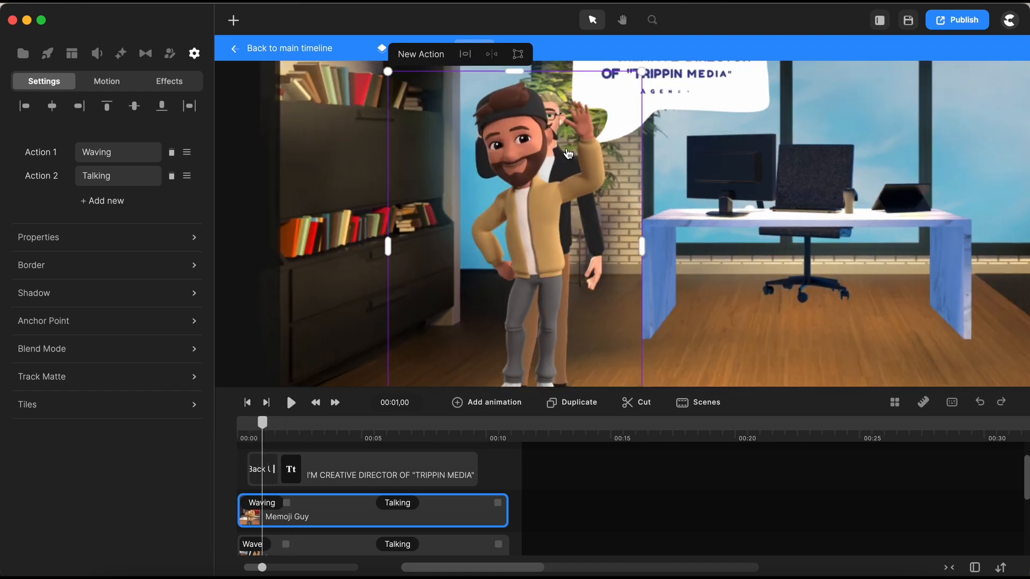
pyautogui.scroll(-5, 569, 154)
pyautogui.scroll(5, 653, 87)
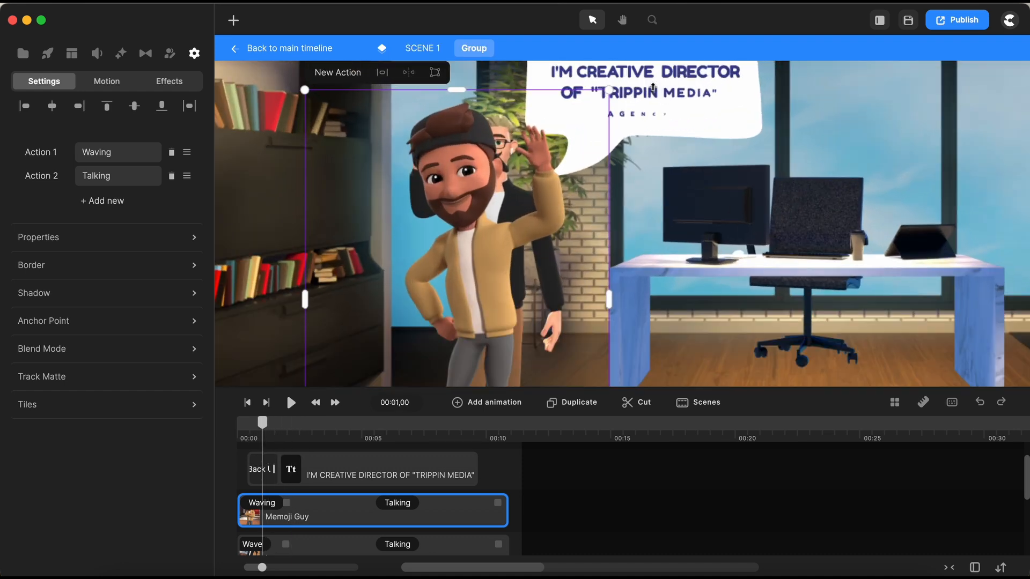
pyautogui.scroll(-3, 597, 170)
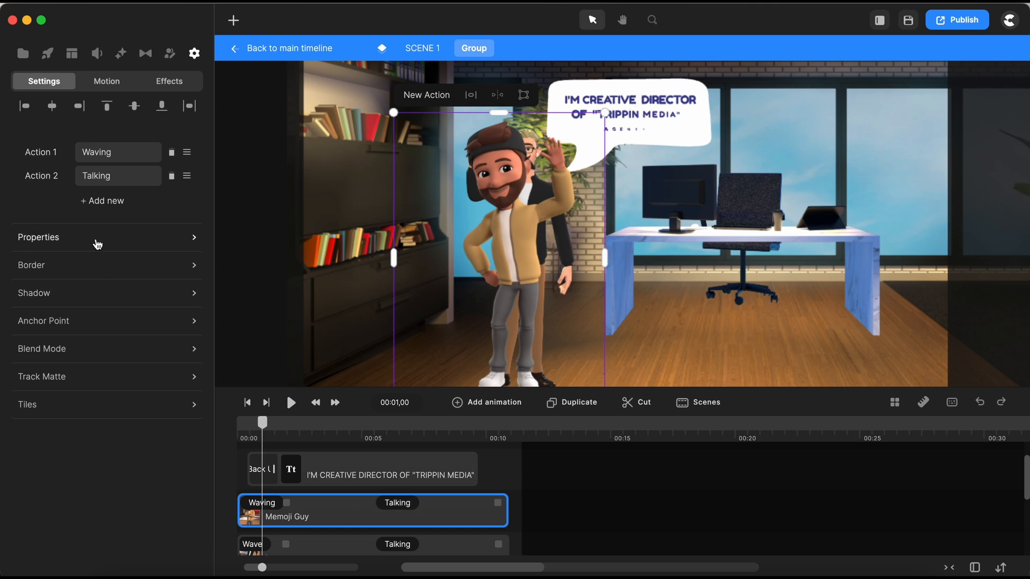
pyautogui.click(97, 242)
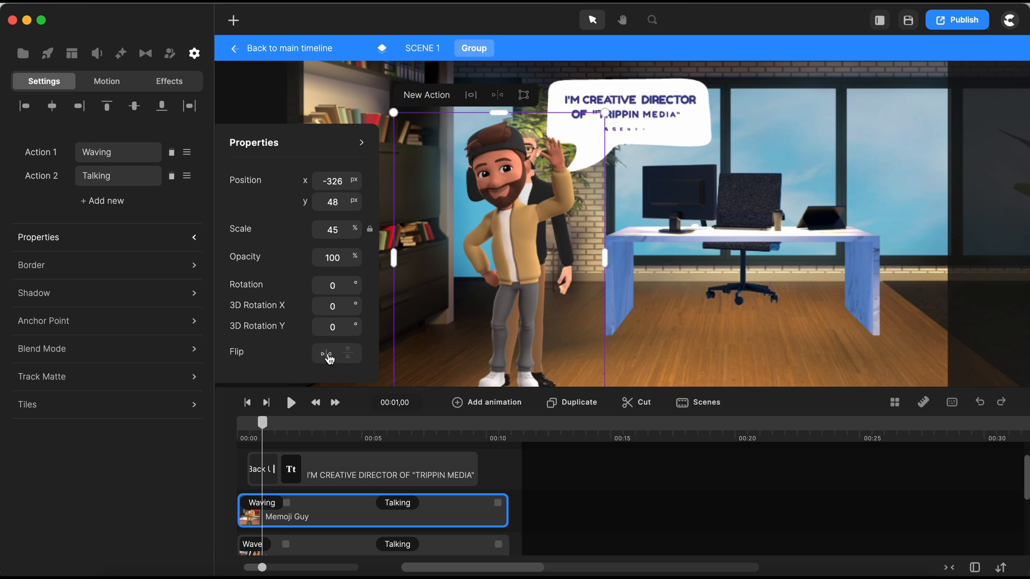
pyautogui.click(327, 353)
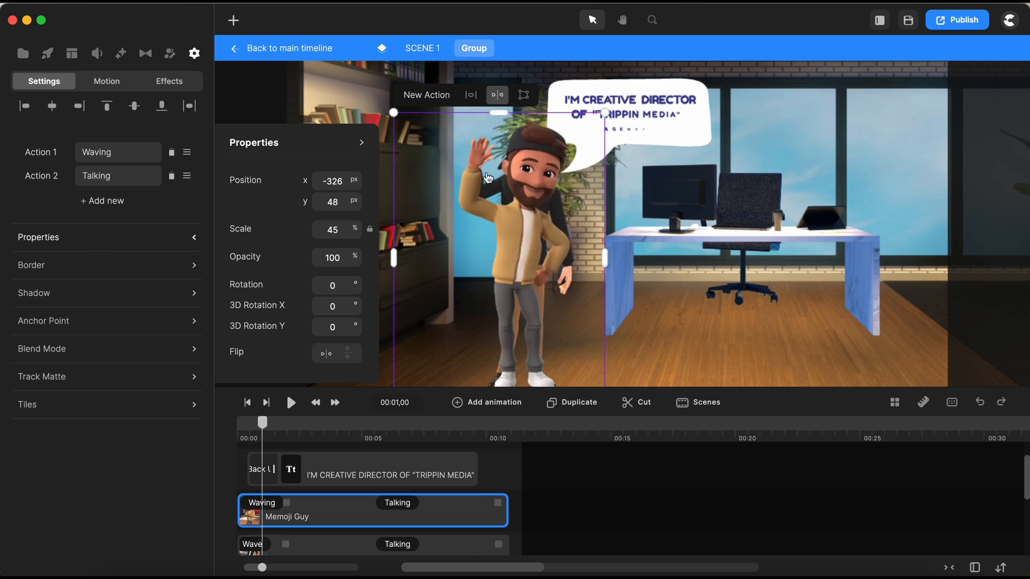
# - Select the speech bubble asset and its text together at 00:08,28 and nudge them right, clear of Memoji Guy's head
pyautogui.moveTo(262, 423); pyautogui.dragTo(460, 422)
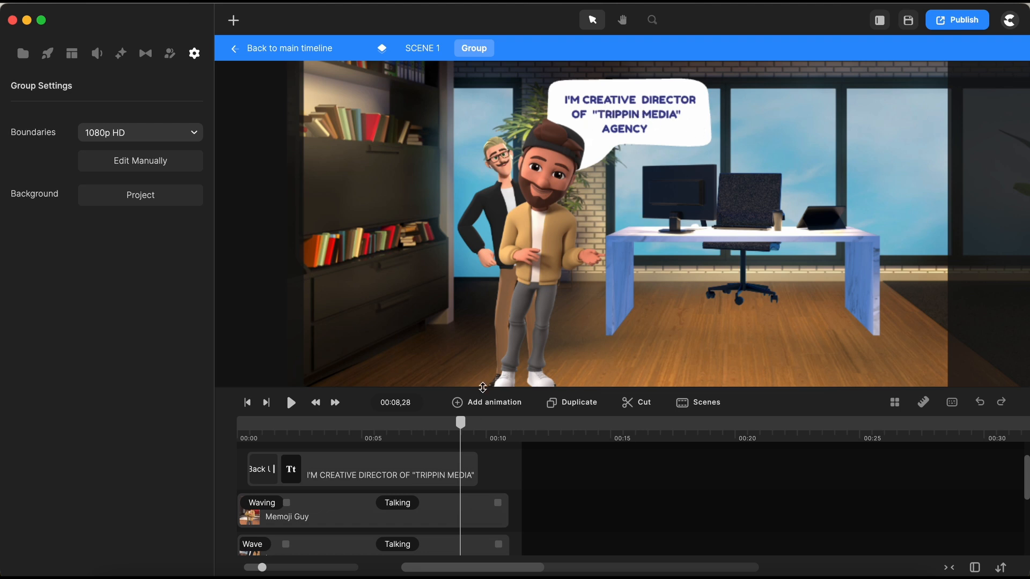
pyautogui.moveTo(483, 387); pyautogui.dragTo(482, 349)
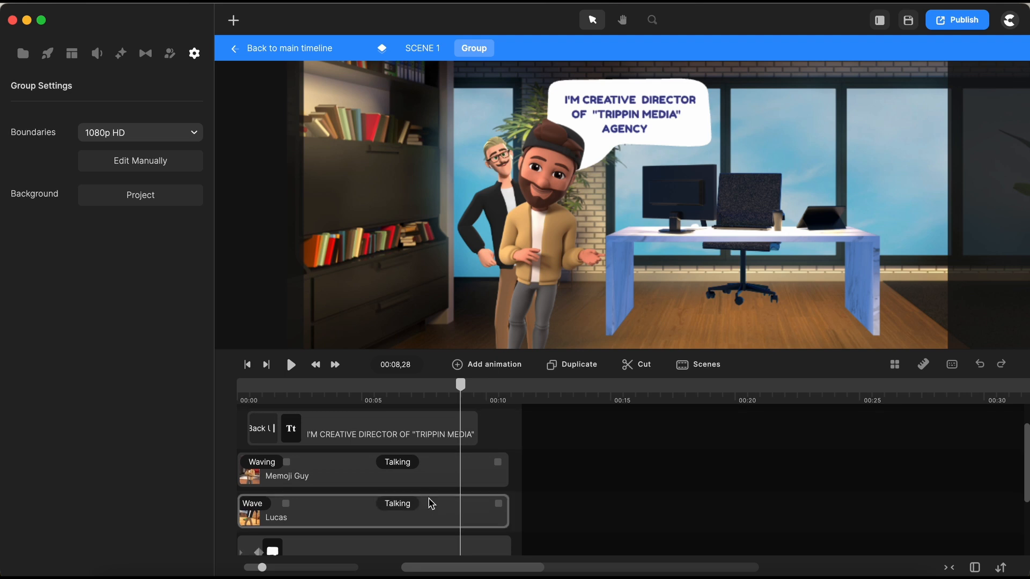
pyautogui.click(377, 432)
pyautogui.scroll(-2, 378, 482)
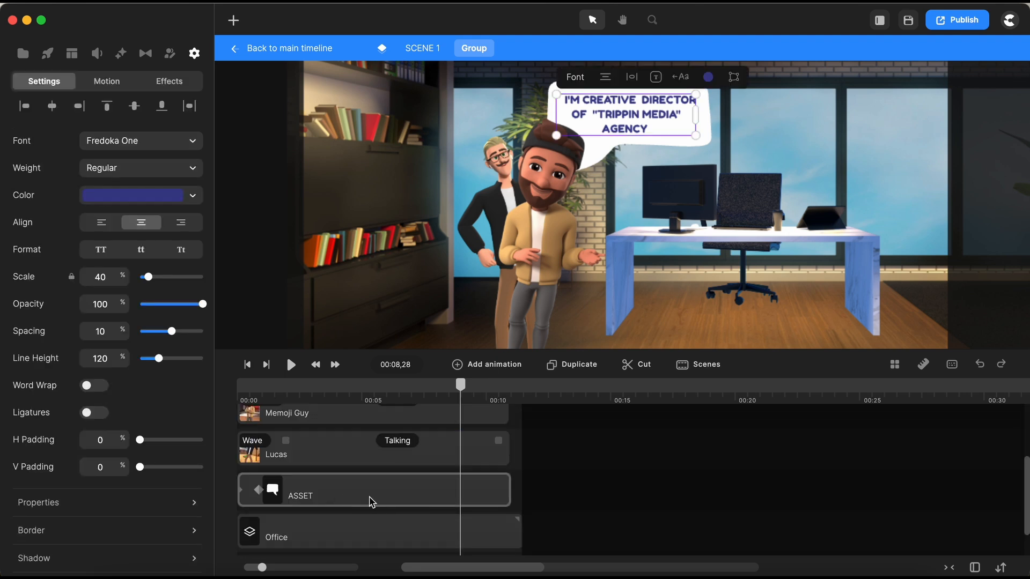
pyautogui.click(372, 501)
pyautogui.scroll(2, 373, 501)
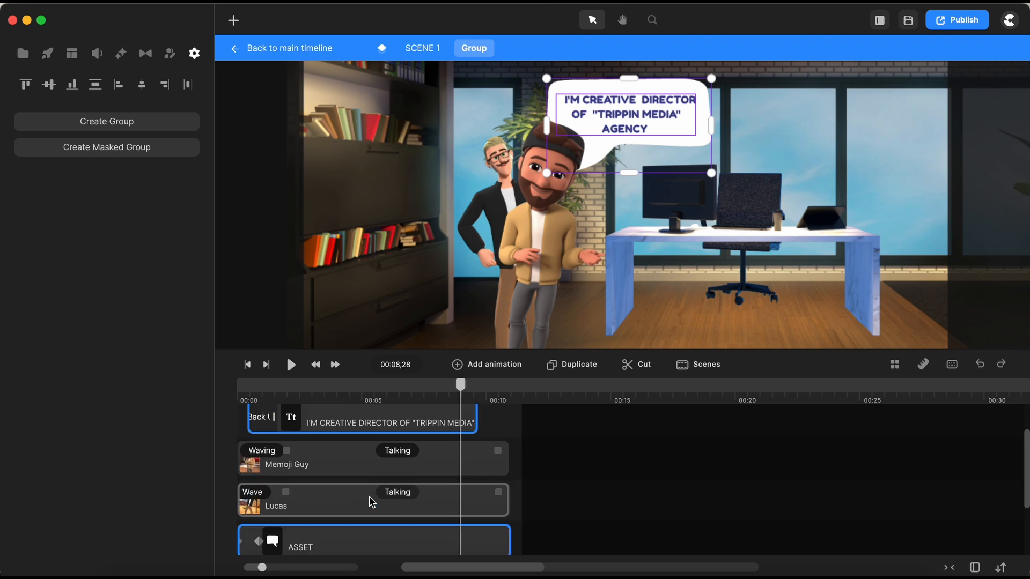
pyautogui.hotkey('shift', 'Right')
pyautogui.hotkey('shift', 'Right')
pyautogui.hotkey('shift', 'Right')
pyautogui.hotkey('shift', 'Right')
pyautogui.hotkey('shift', 'Right')
pyautogui.hotkey('shift', 'Right')
pyautogui.hotkey('shift', 'Right')
pyautogui.hotkey('shift', 'Right')
pyautogui.hotkey('shift', 'Right')
pyautogui.hotkey('shift', 'Right')
pyautogui.hotkey('shift', 'Right')
pyautogui.hotkey('shift', 'Right')
pyautogui.hotkey('shift', 'Right')
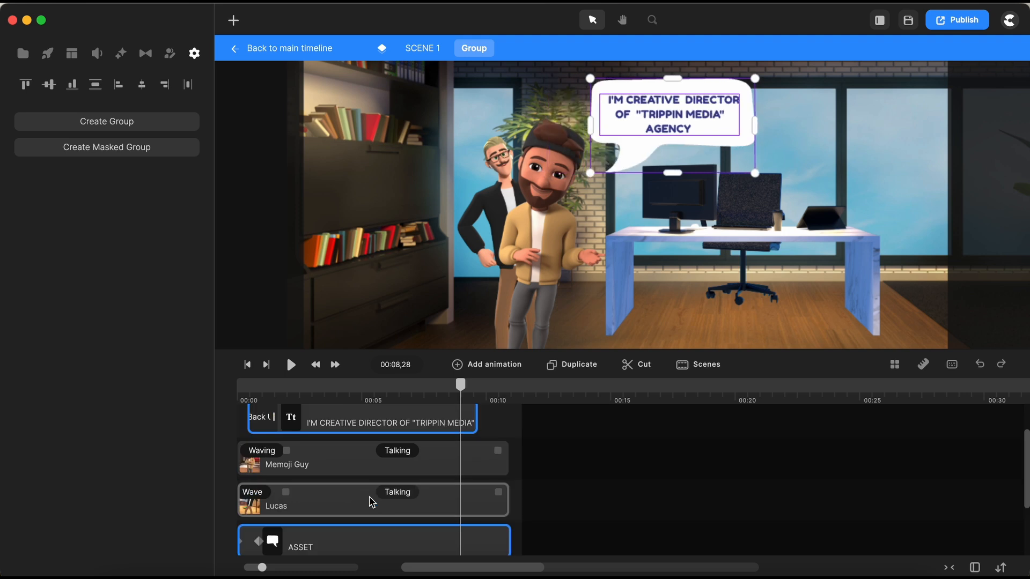
pyautogui.click(502, 412)
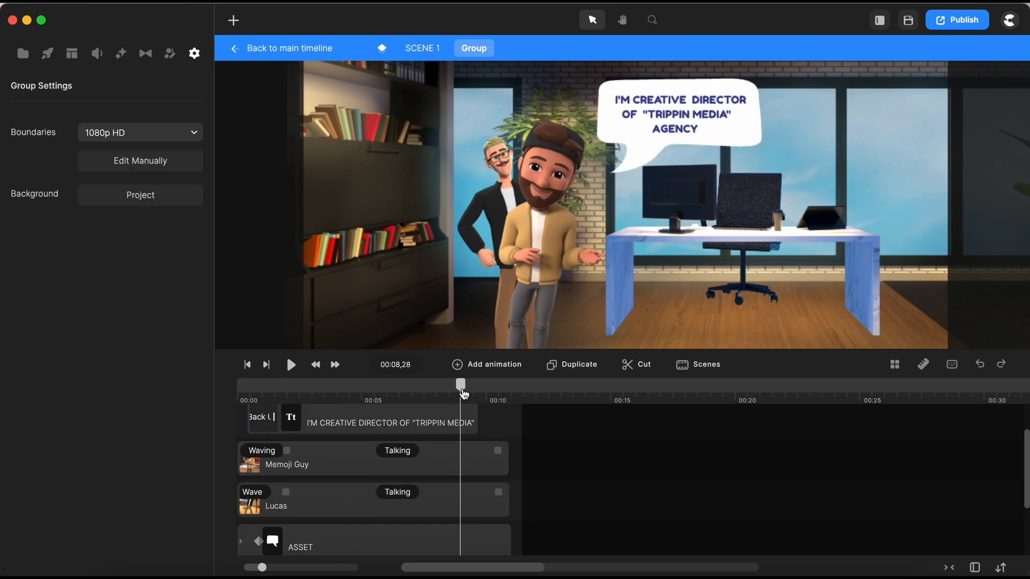
# - Delete the Lucas character from the group and scrub from the start to about 00:06,10 to check Memoji Guy's actions
pyautogui.moveTo(461, 389); pyautogui.dragTo(239, 423)
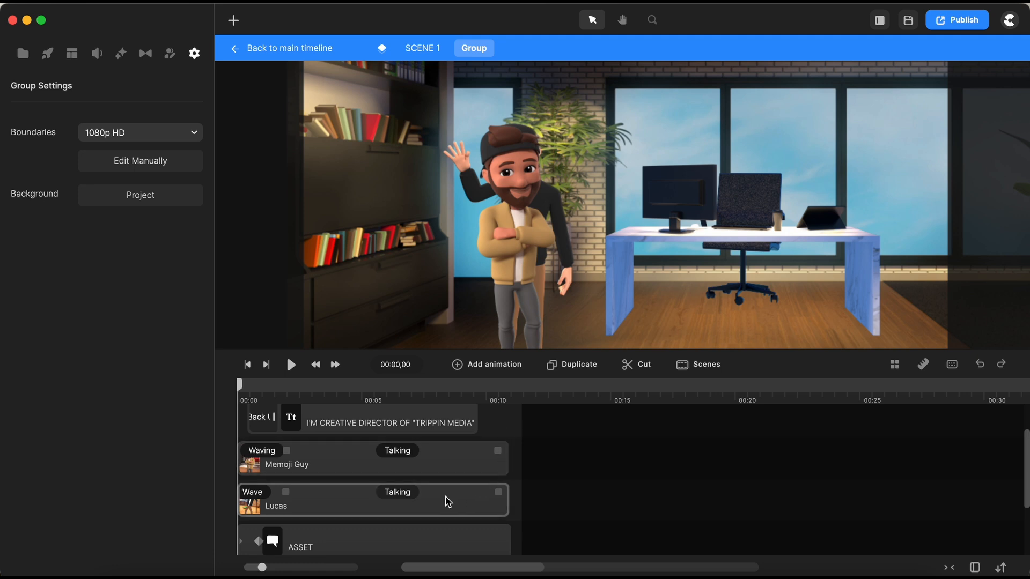
pyautogui.click(450, 507)
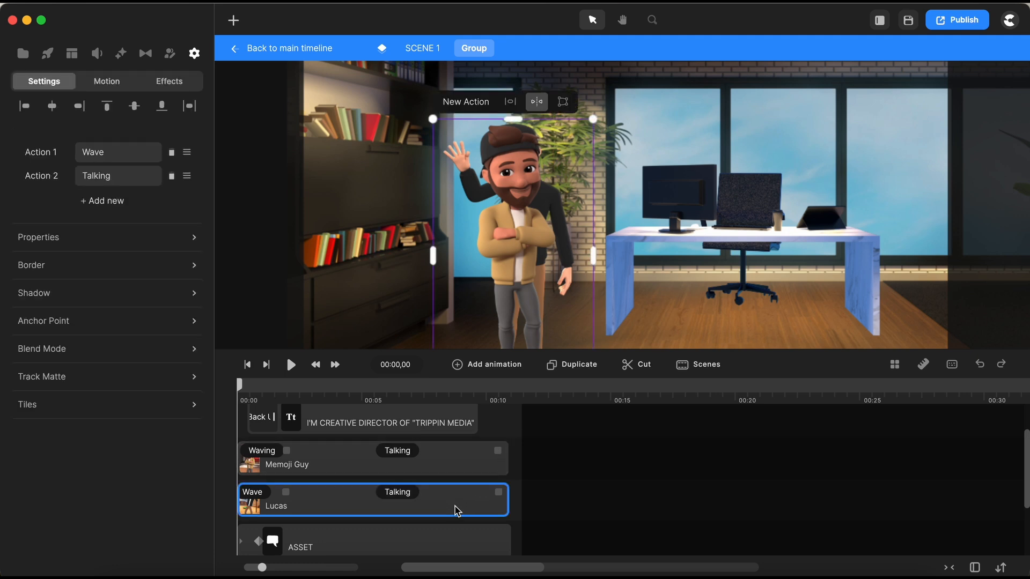
pyautogui.press('Delete')
pyautogui.click(285, 387)
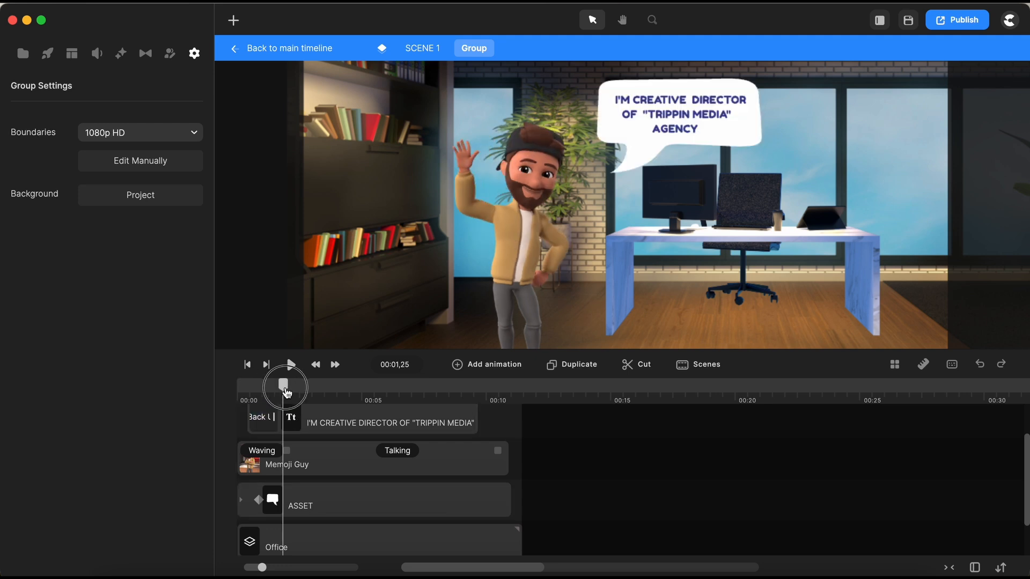
pyautogui.moveTo(285, 393); pyautogui.dragTo(397, 388)
pyautogui.moveTo(475, 347); pyautogui.dragTo(472, 418)
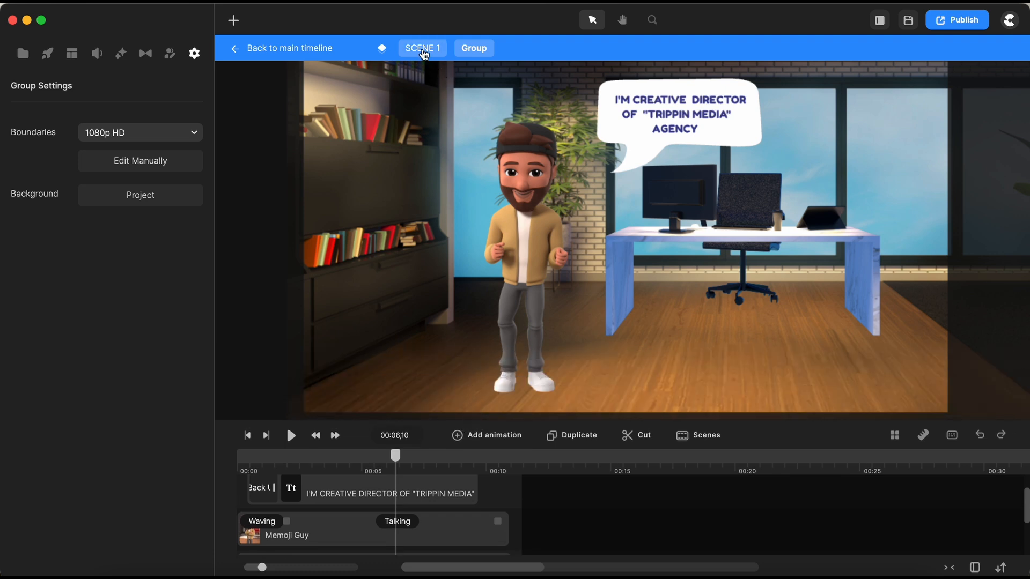
# - Leave the group for the main timeline and play the project from the start through SCENE 1 into SCENE 2
pyautogui.click(424, 50)
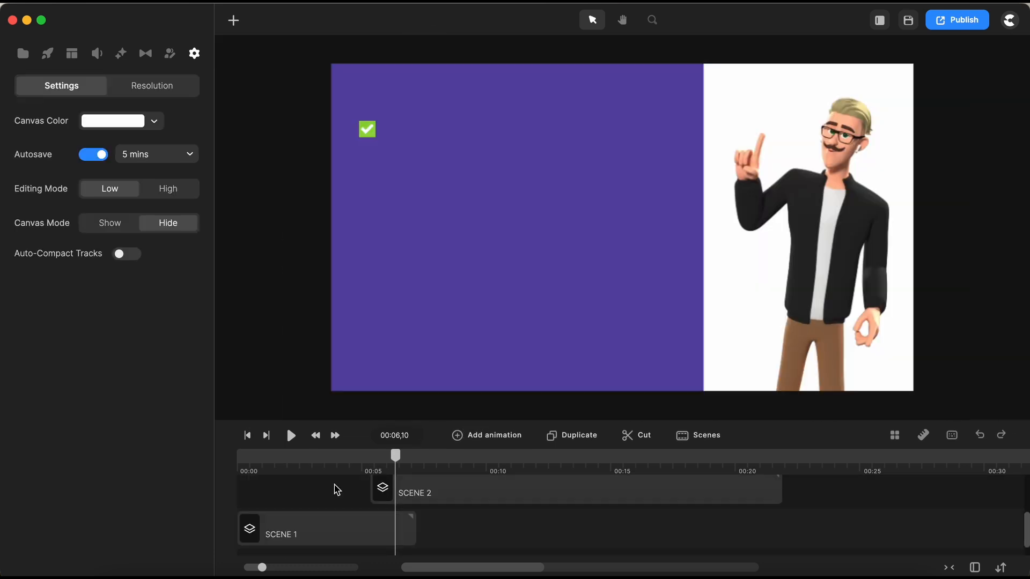
pyautogui.click(248, 436)
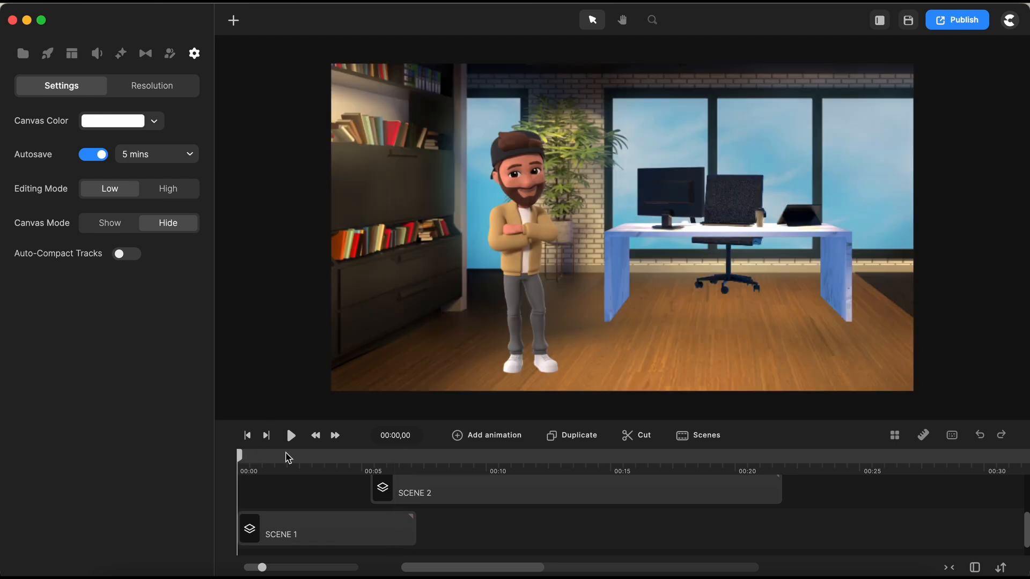
pyautogui.click(291, 436)
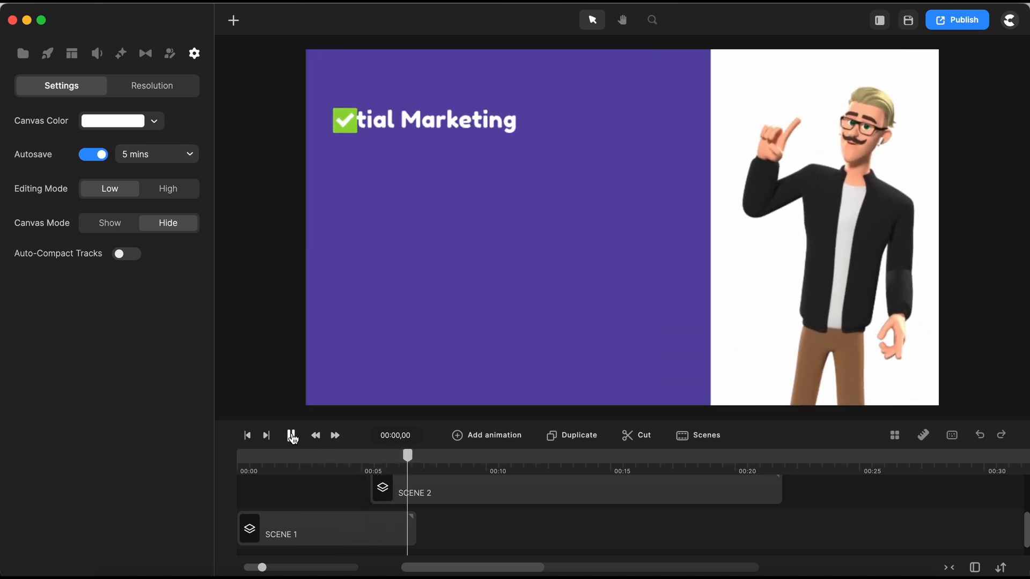
pyautogui.click(291, 436)
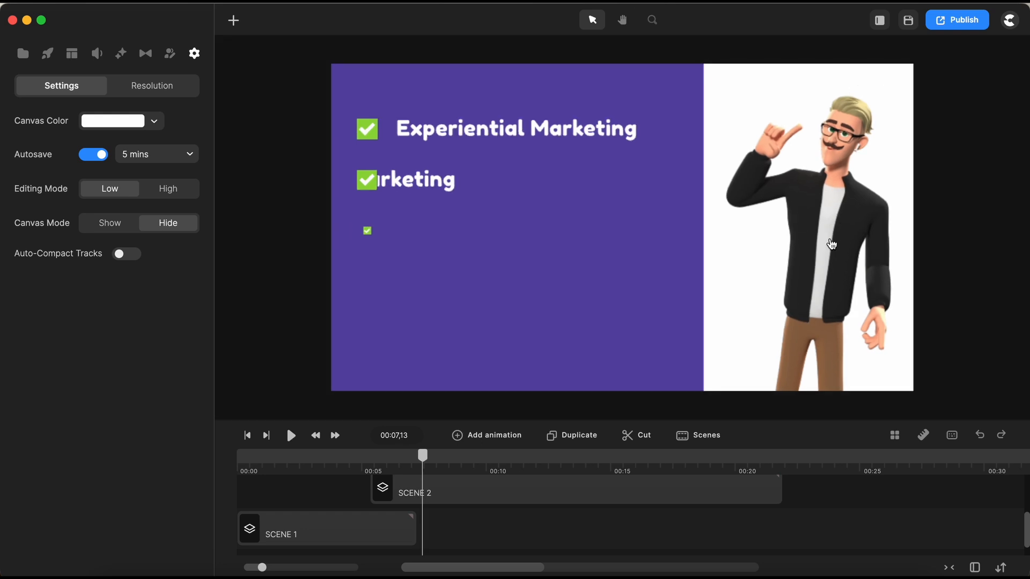
# - Select SCENE 2 on the main timeline and scrub between about 00:07 and 00:17 to review the Lucas character's appearances
pyautogui.scroll(1, 528, 530)
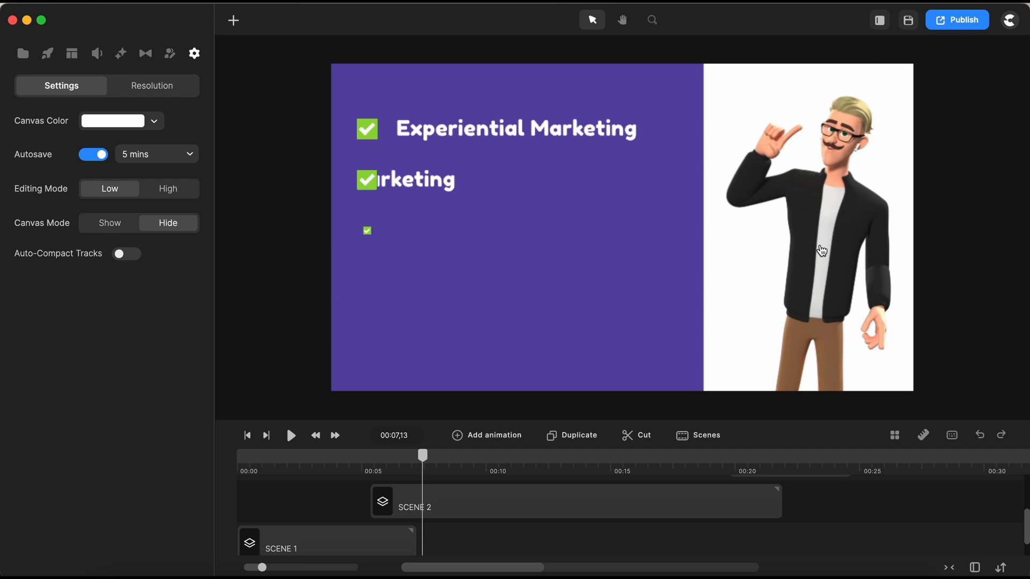
pyautogui.scroll(1, 500, 531)
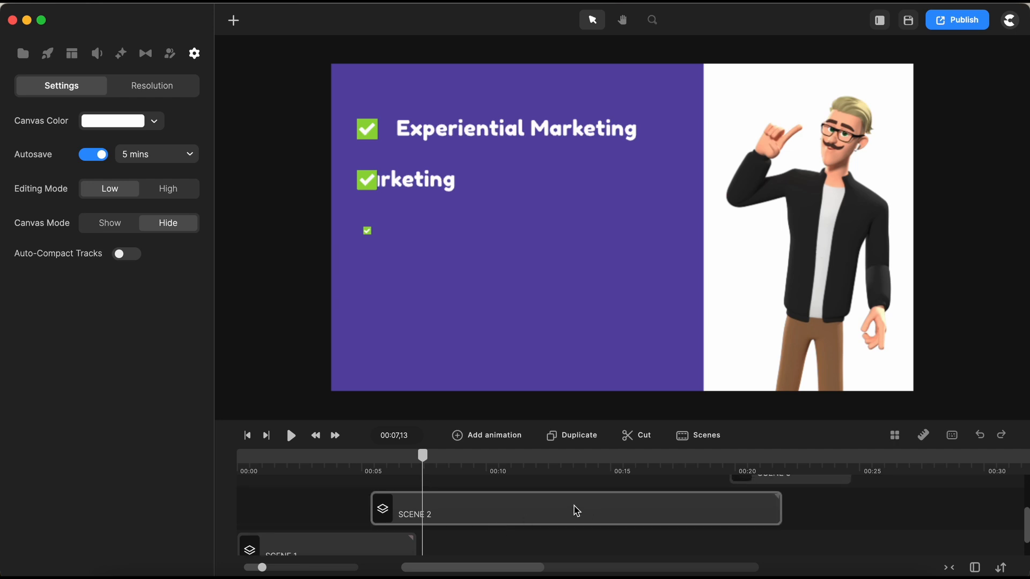
pyautogui.click(542, 517)
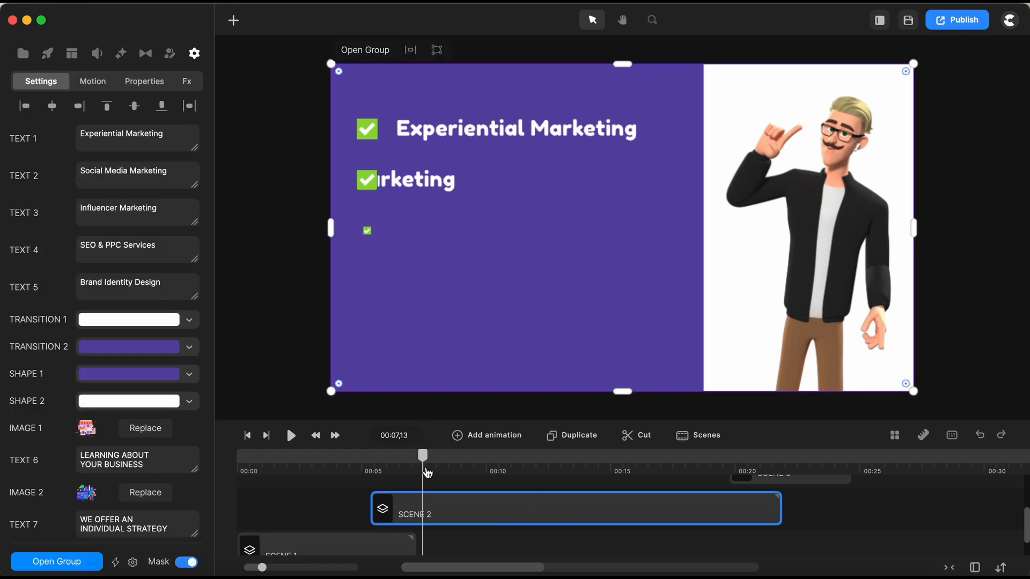
pyautogui.moveTo(423, 459); pyautogui.dragTo(462, 456)
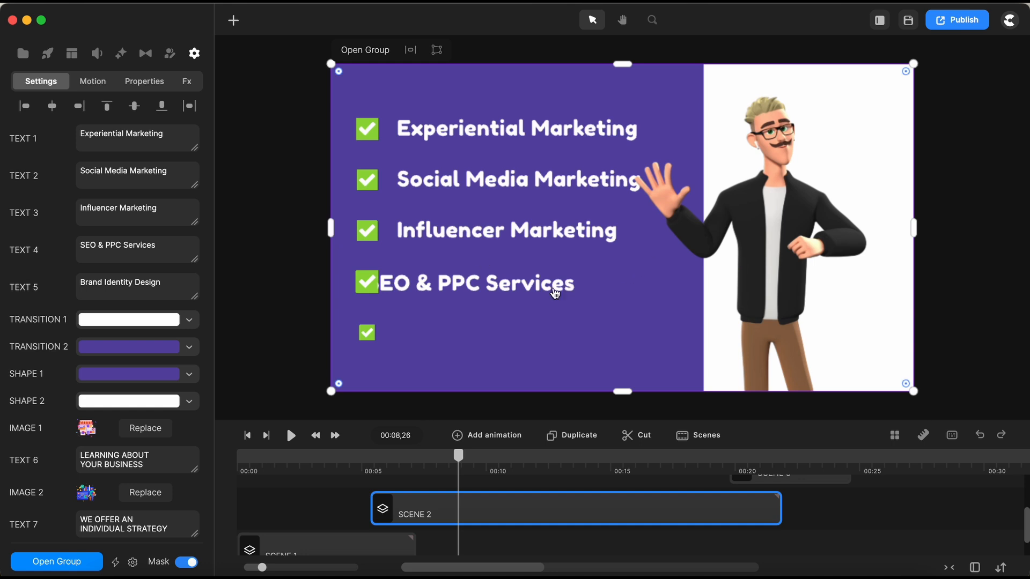
pyautogui.moveTo(459, 456); pyautogui.dragTo(661, 464)
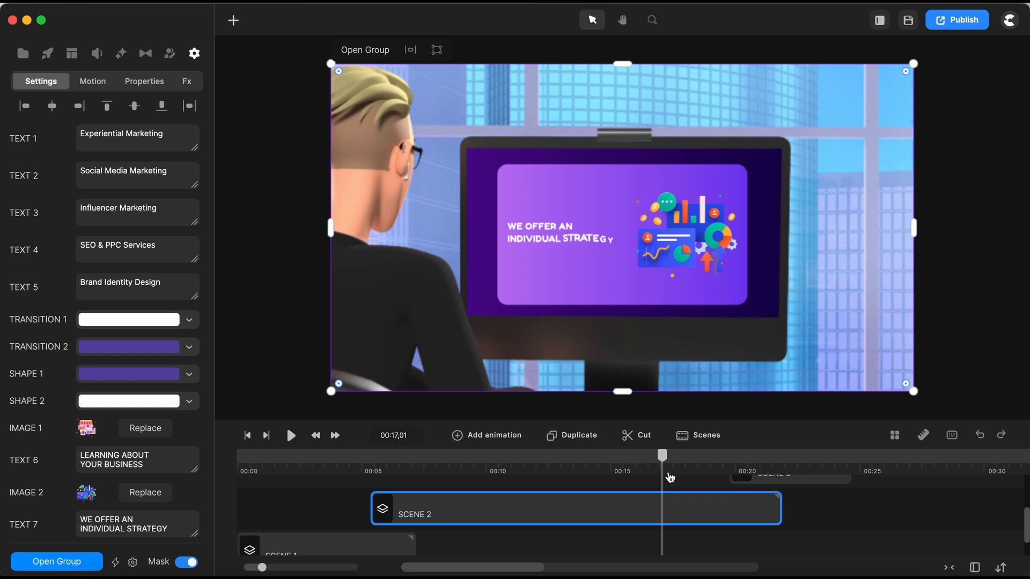
pyautogui.moveTo(661, 456); pyautogui.dragTo(432, 456)
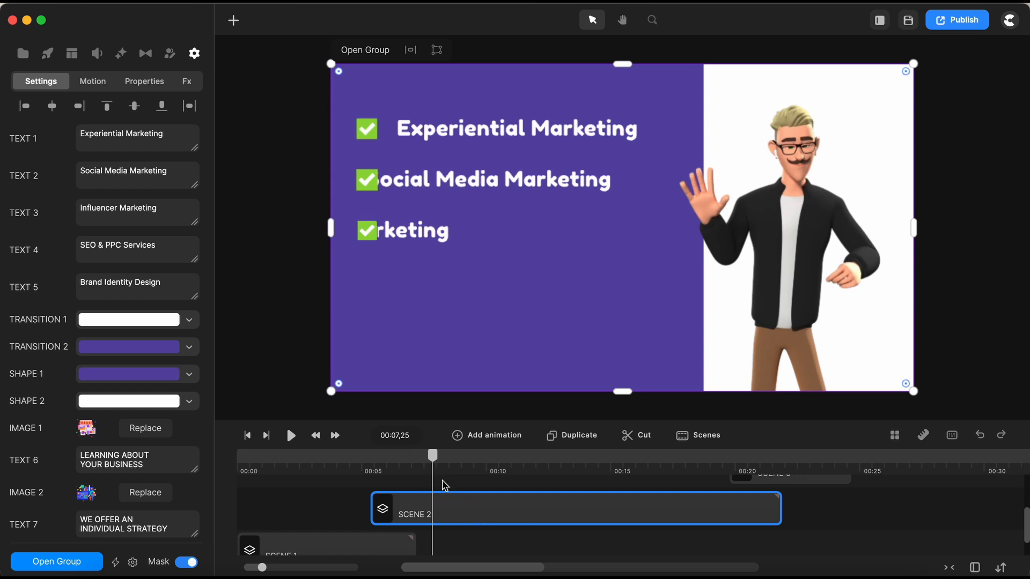
pyautogui.moveTo(433, 462); pyautogui.dragTo(454, 462)
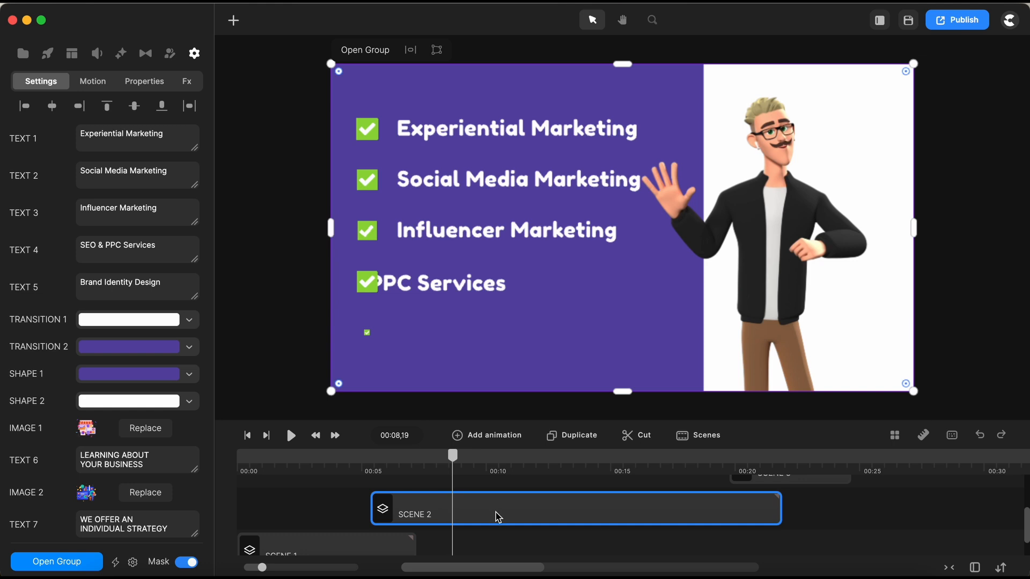
# - Open the SCENE 2 group and bring its Display layer into view on the timeline
pyautogui.click(366, 50)
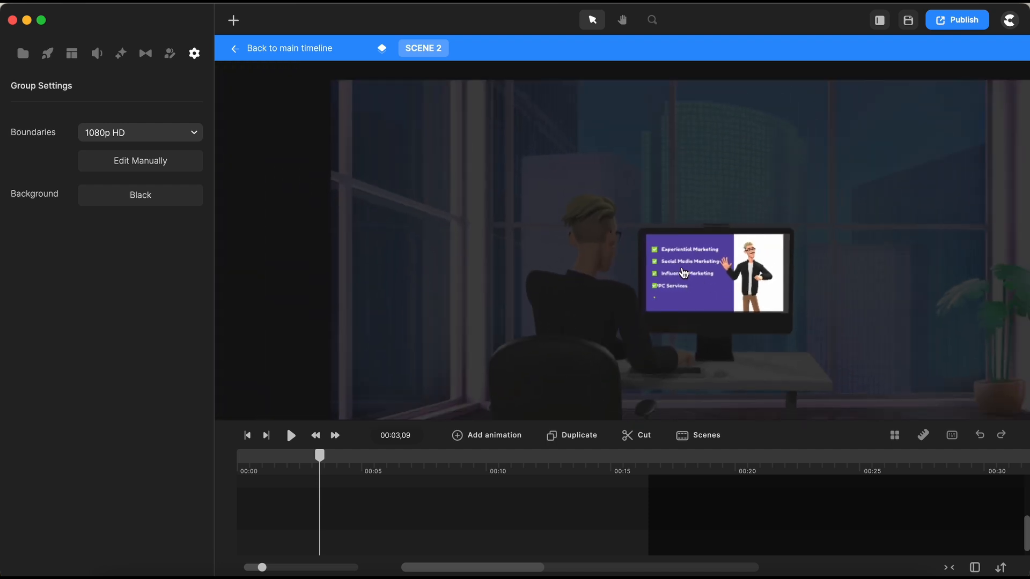
pyautogui.click(671, 245)
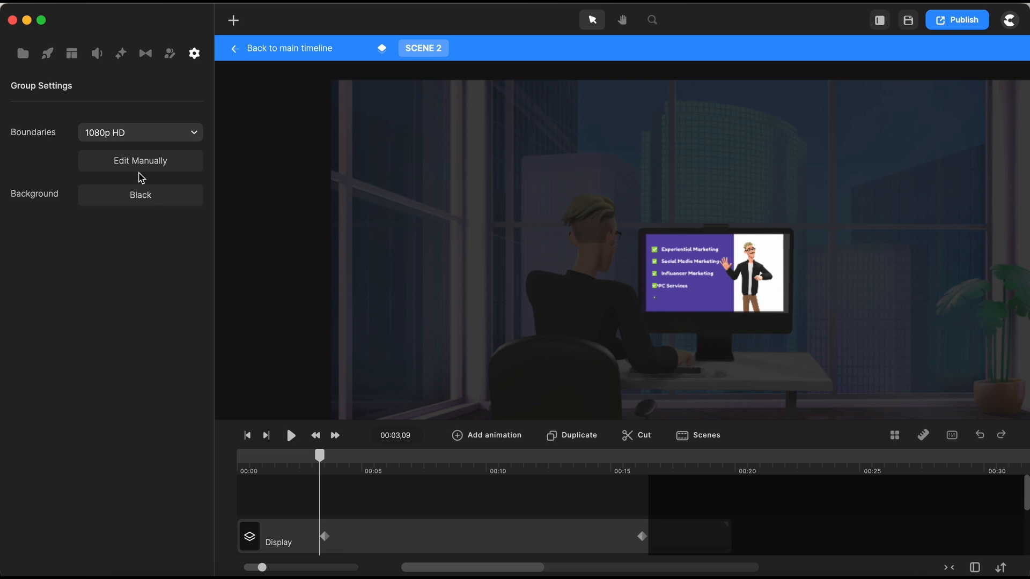
pyautogui.click(141, 166)
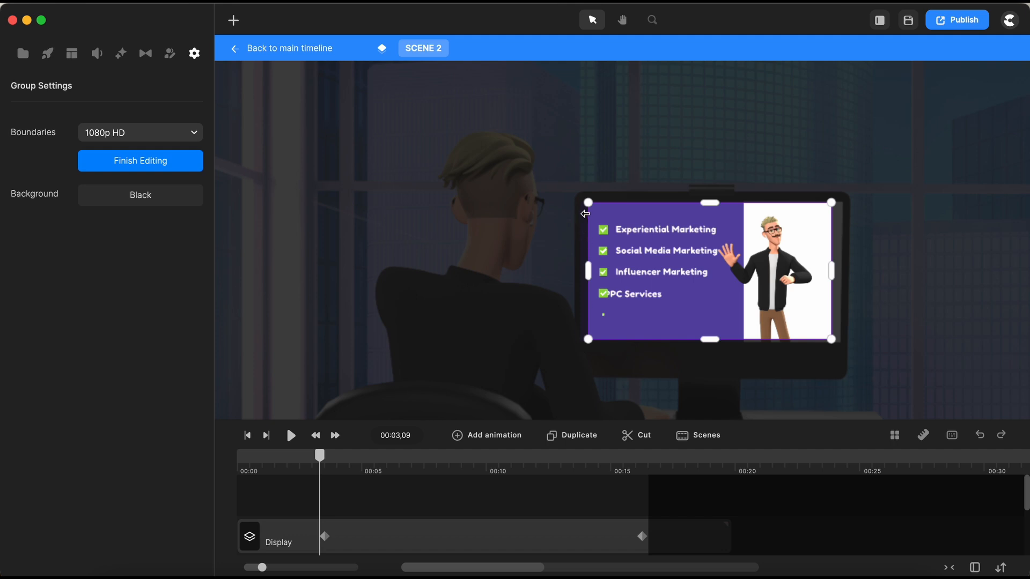
pyautogui.click(370, 528)
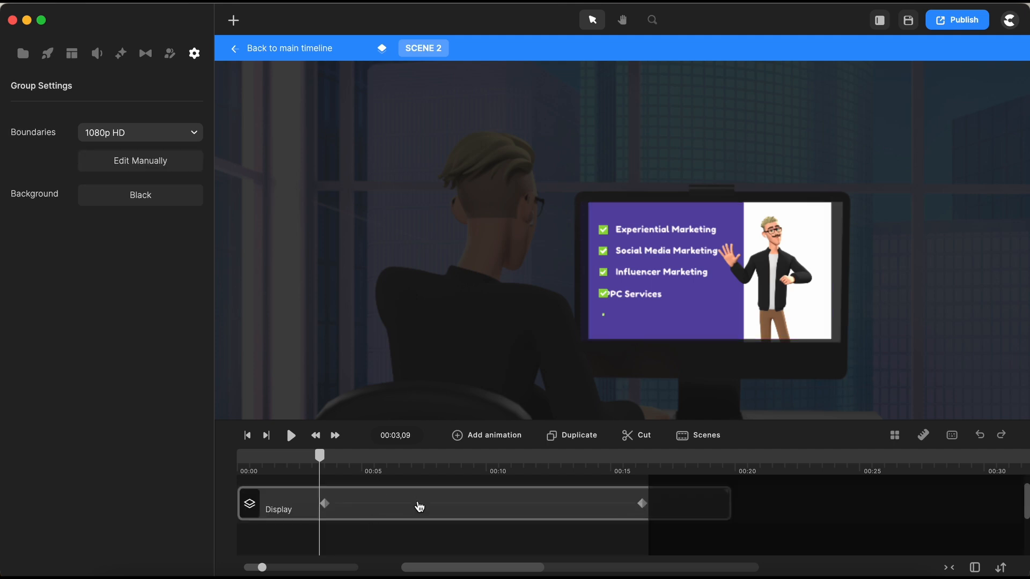
# - Inspect the Display layer's animation keyframes, scrubbing from 00:03,09 to 00:16,09
pyautogui.click(419, 506)
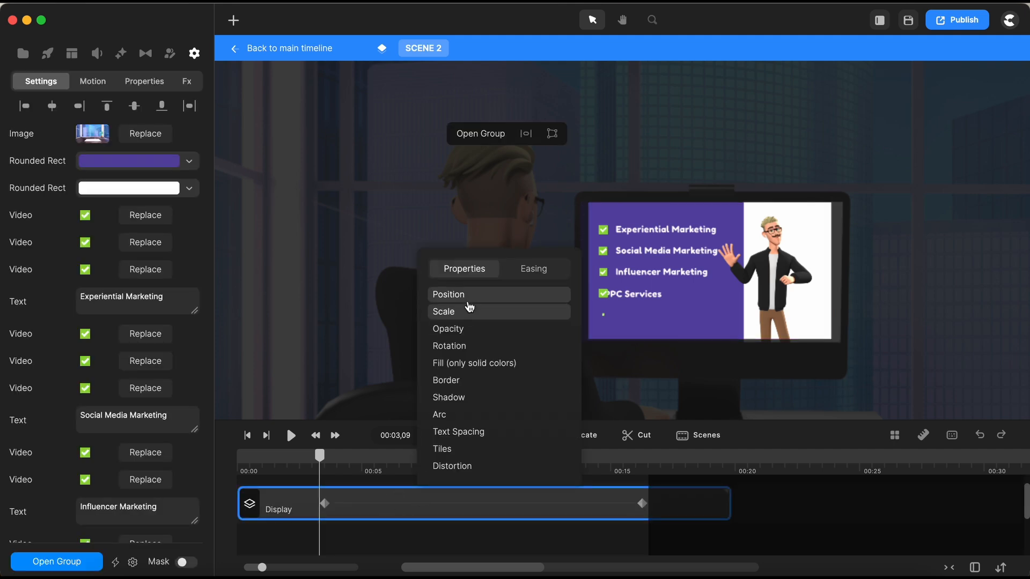
pyautogui.click(417, 537)
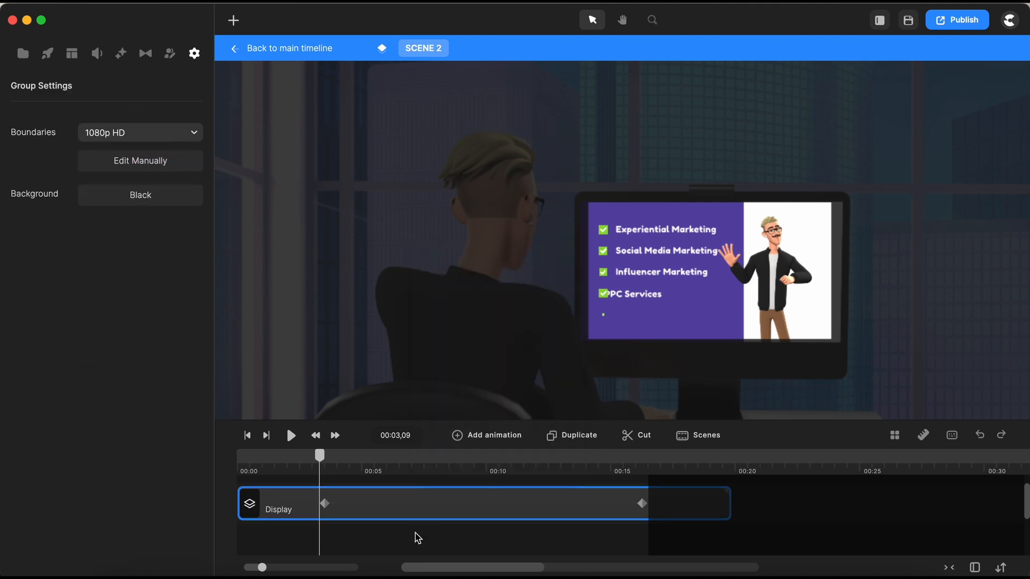
pyautogui.click(343, 520)
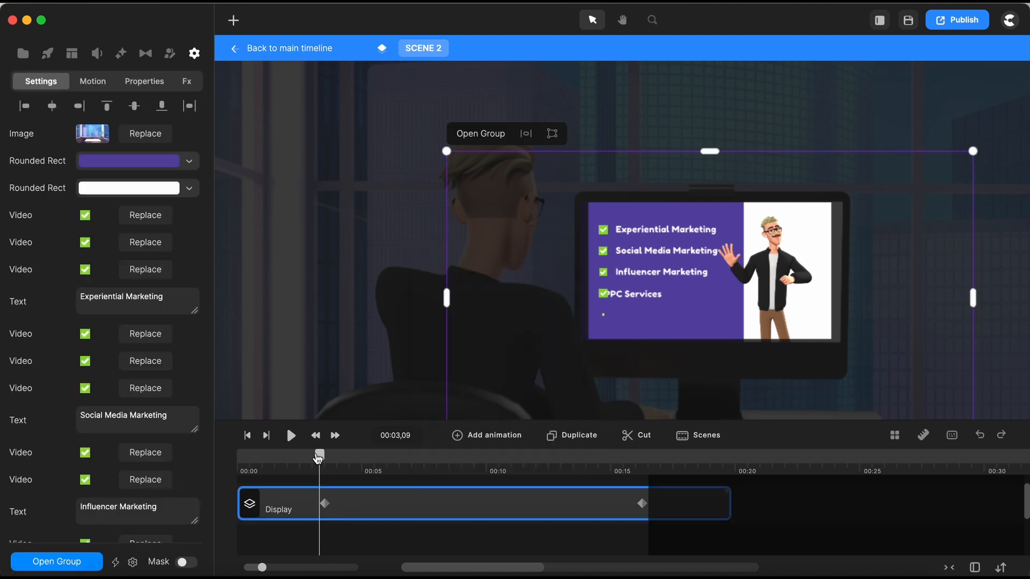
pyautogui.moveTo(319, 457); pyautogui.dragTo(646, 446)
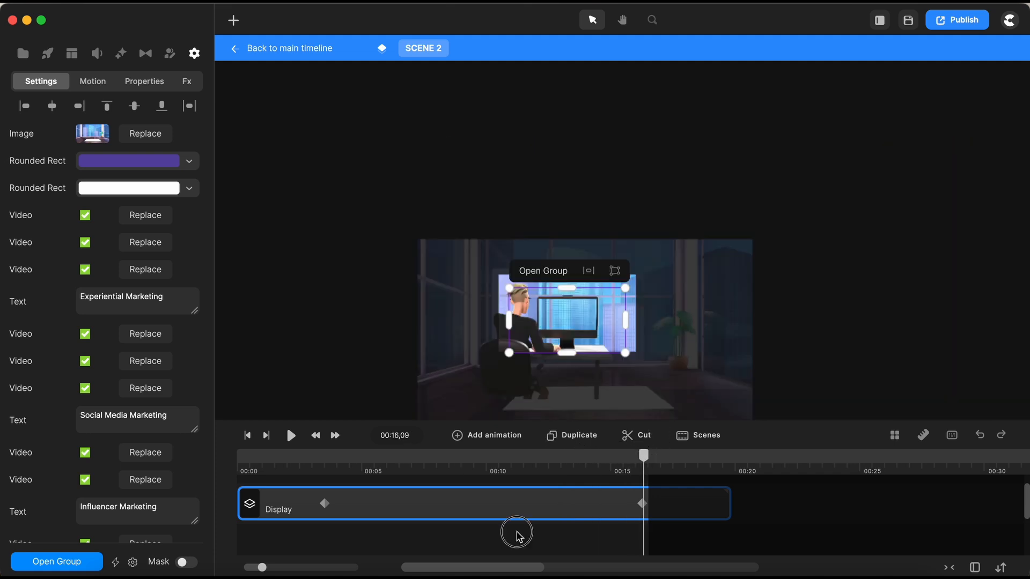
pyautogui.click(516, 536)
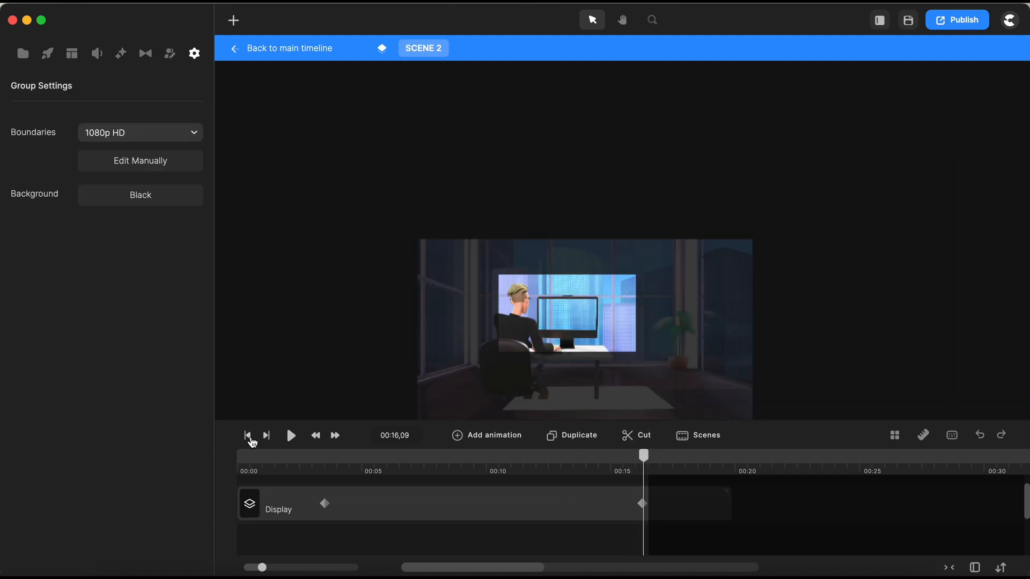
# - Return to the start of SCENE 2, open the nested Display group and enlarge the timeline area to show its layers
pyautogui.click(248, 436)
pyautogui.click(294, 510)
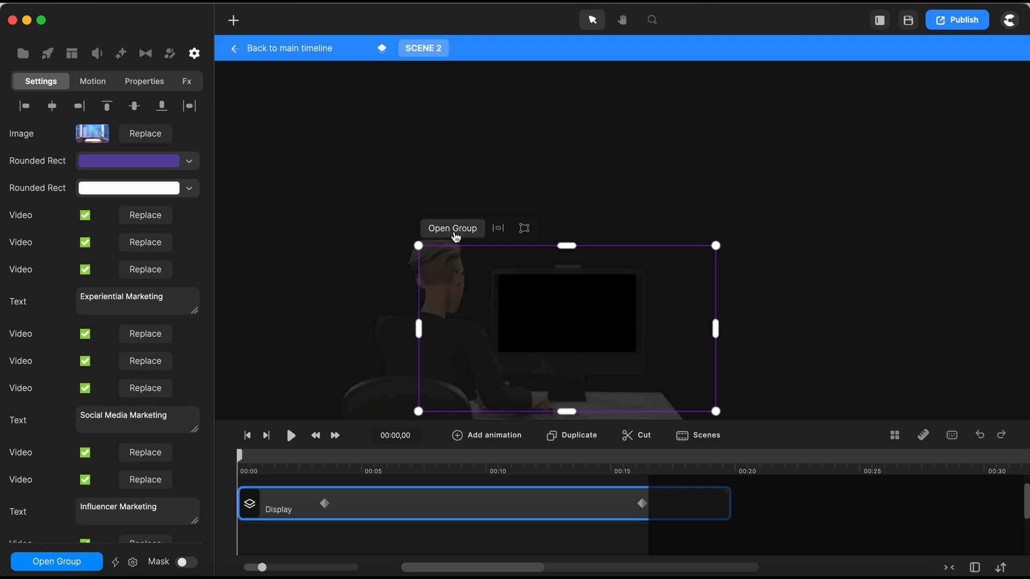
pyautogui.click(453, 228)
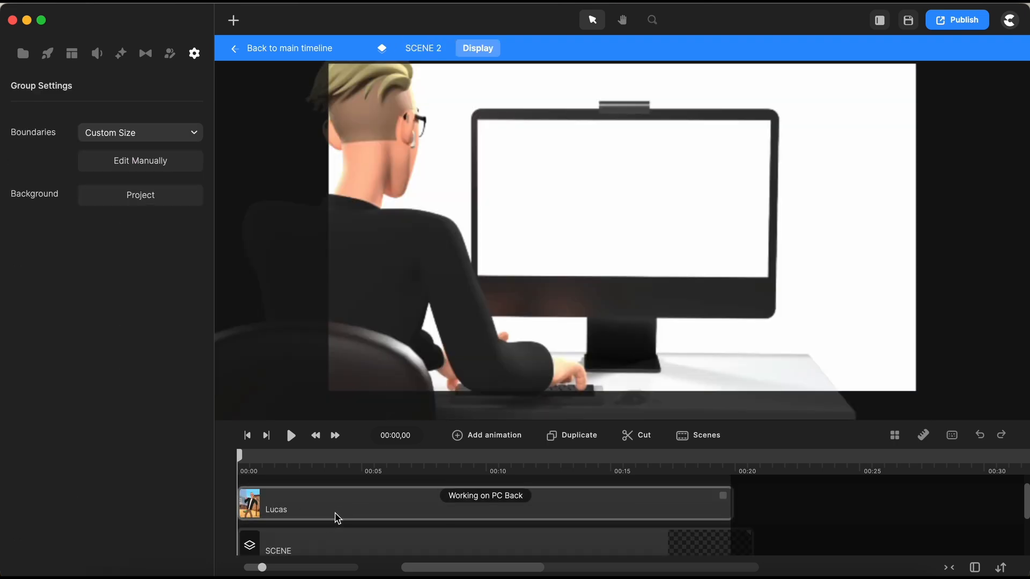
pyautogui.moveTo(362, 423); pyautogui.dragTo(363, 350)
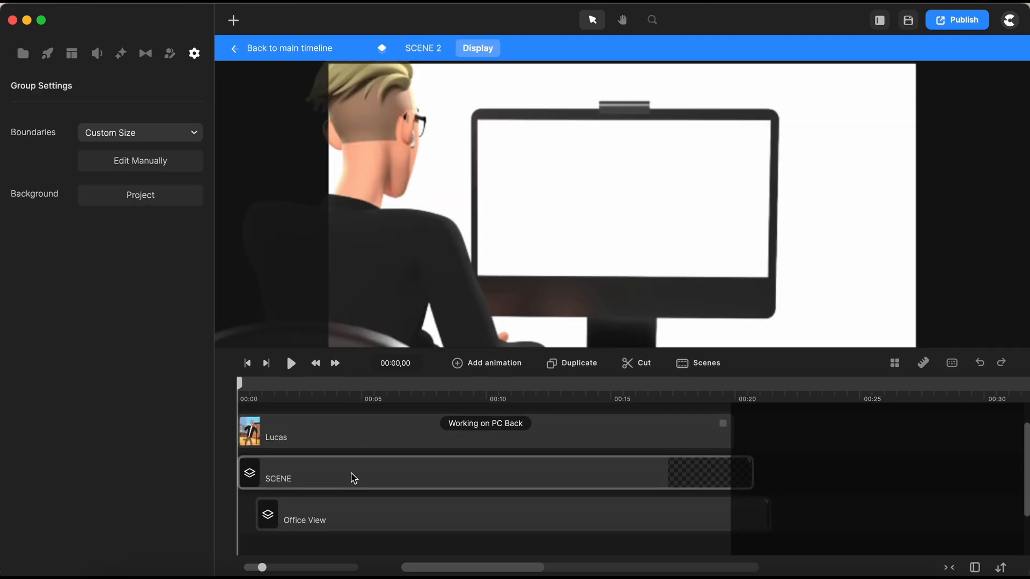
pyautogui.scroll(2, 352, 477)
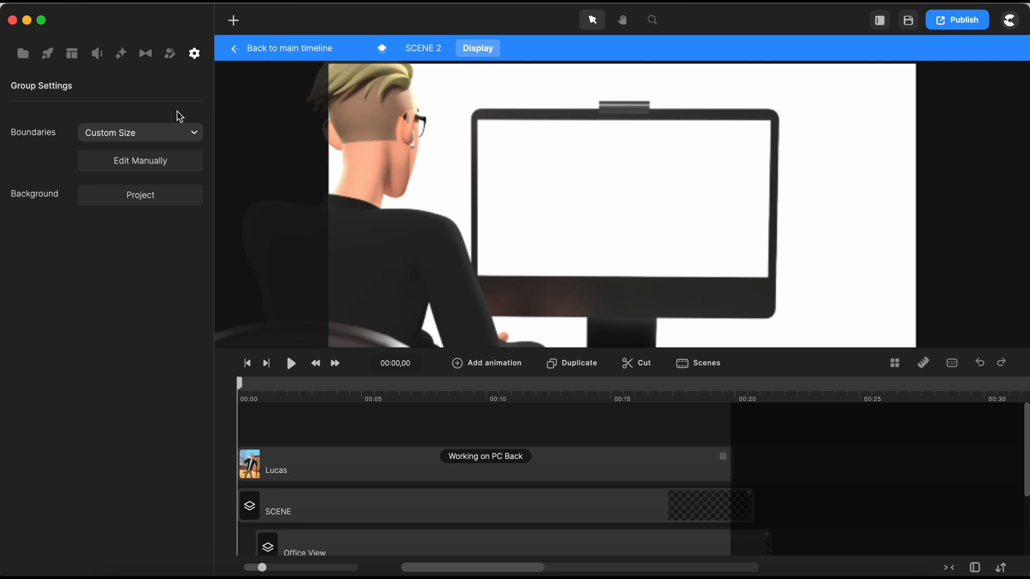
# - Add the 3D character Memoji Guy from the elements library at 00:00 on a track above Lucas
pyautogui.click(47, 53)
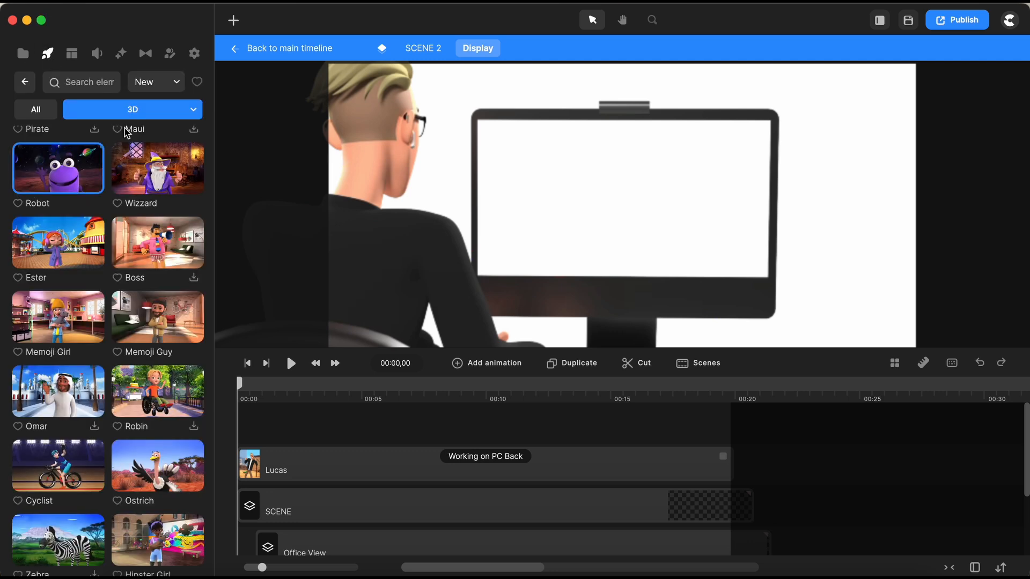
pyautogui.click(154, 329)
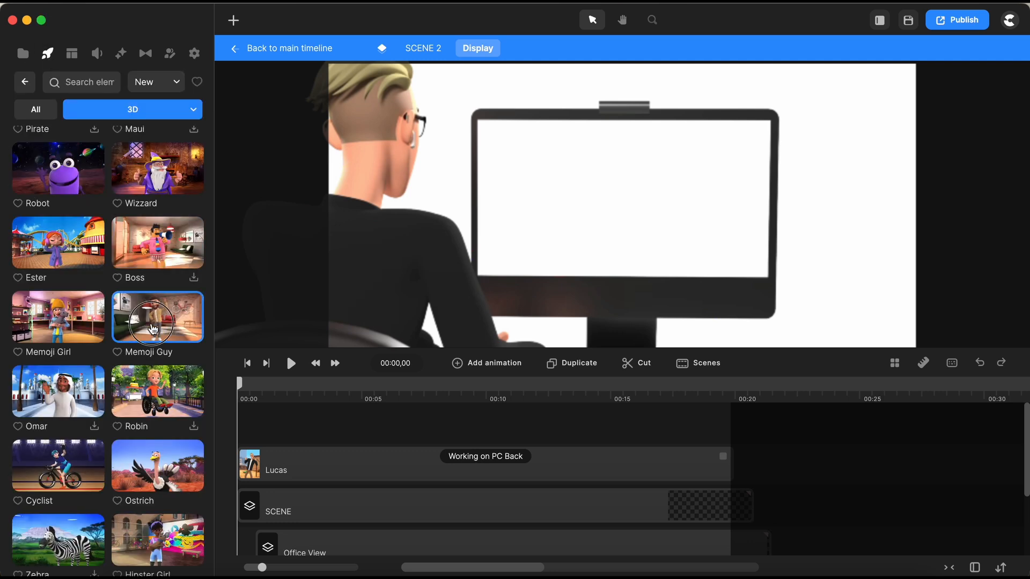
pyautogui.moveTo(153, 329); pyautogui.dragTo(279, 426)
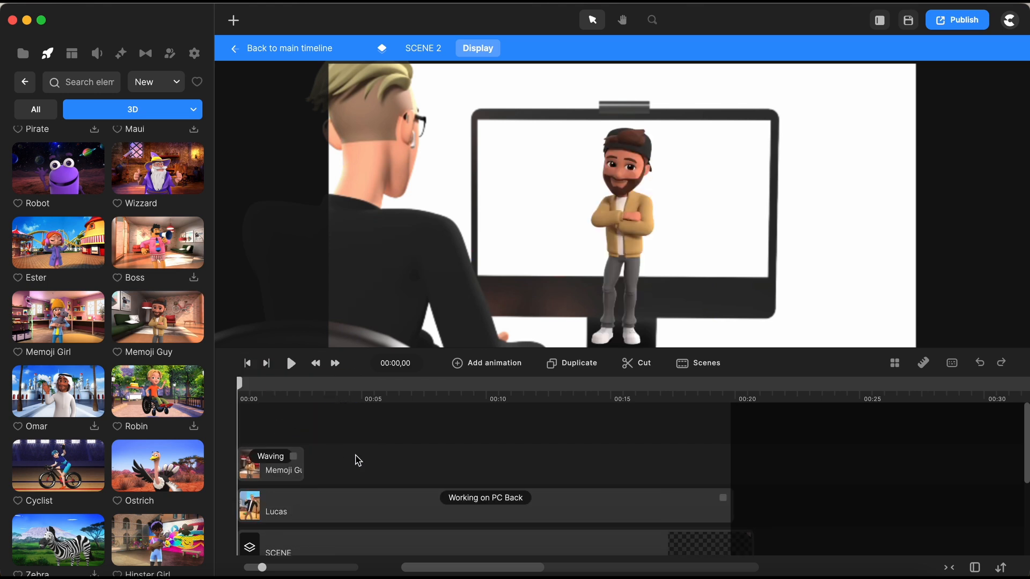
# - Change Memoji Guy's action to Working on PC Back and extend the clip to match the length of Lucas's clip
pyautogui.click(273, 462)
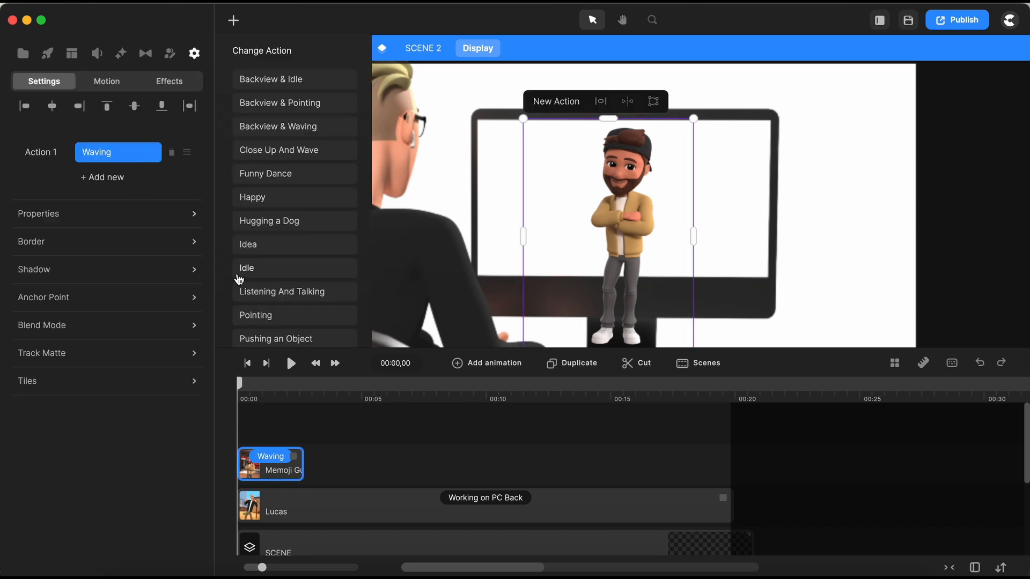
pyautogui.scroll(-5, 272, 224)
pyautogui.scroll(-5, 273, 224)
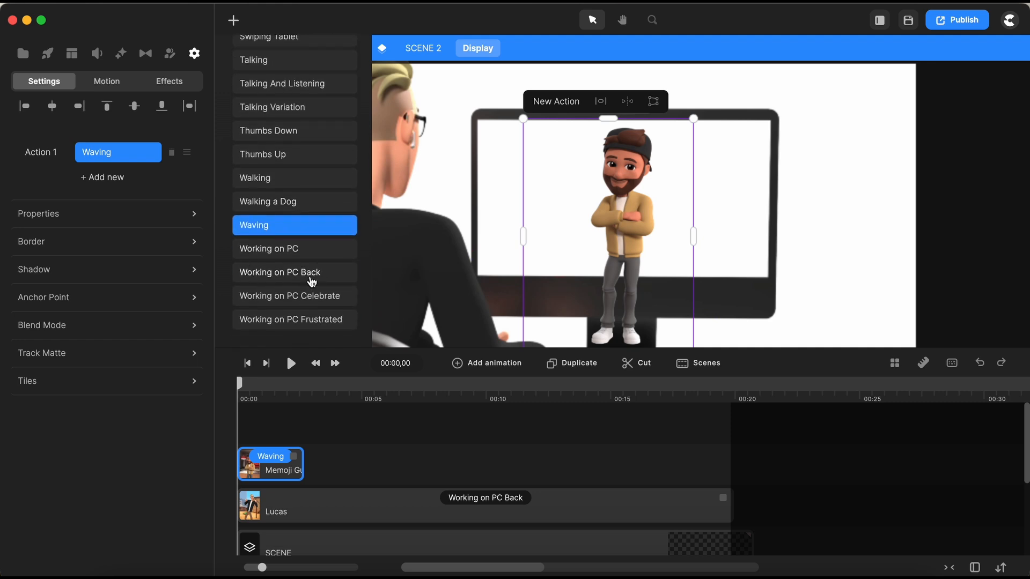
pyautogui.click(314, 274)
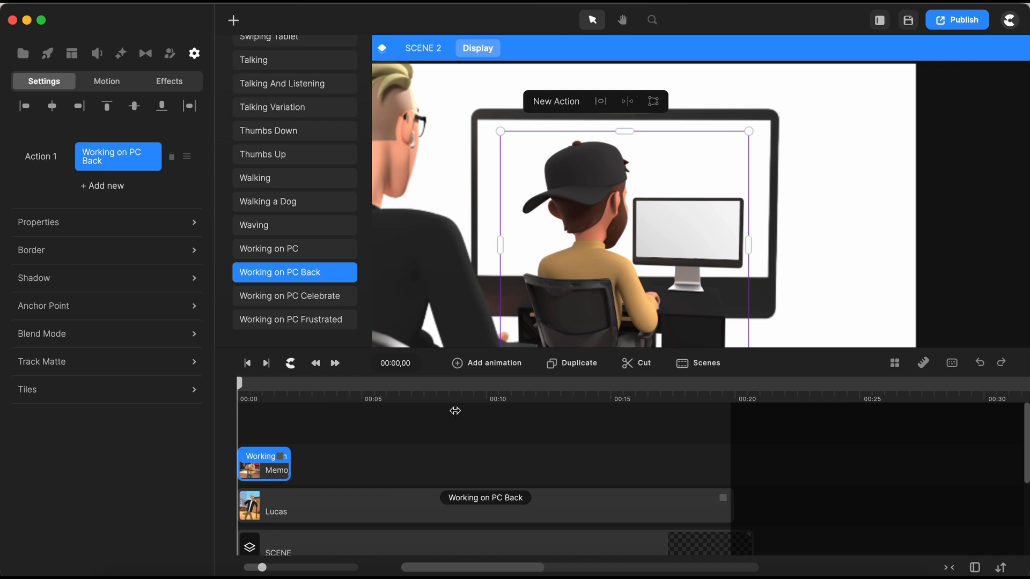
pyautogui.moveTo(286, 457); pyautogui.dragTo(724, 459)
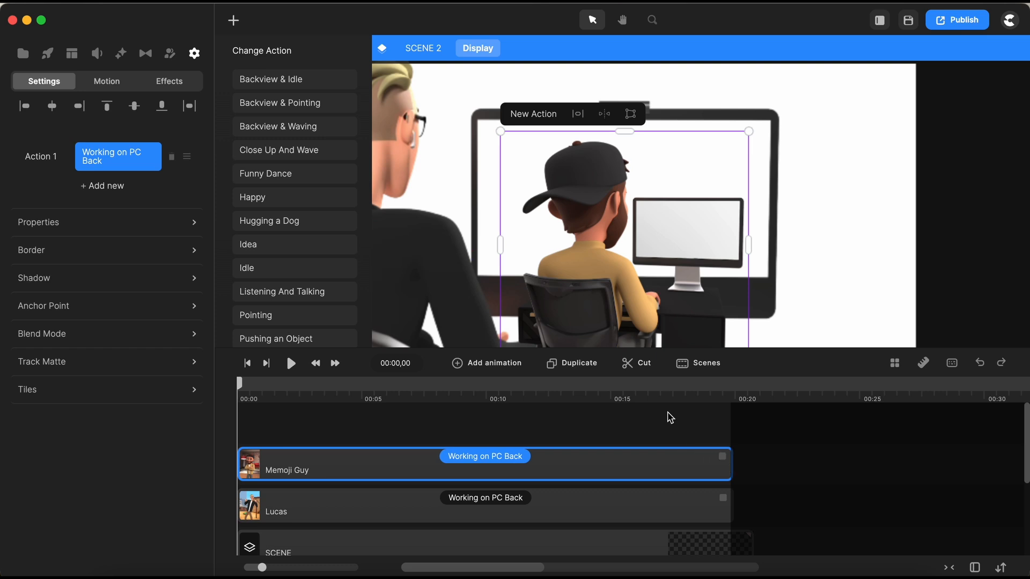
pyautogui.click(670, 417)
# - Enlarge Memoji Guy on the canvas and move the character over Lucas so the two computers roughly overlap
pyautogui.scroll(-5, 596, 226)
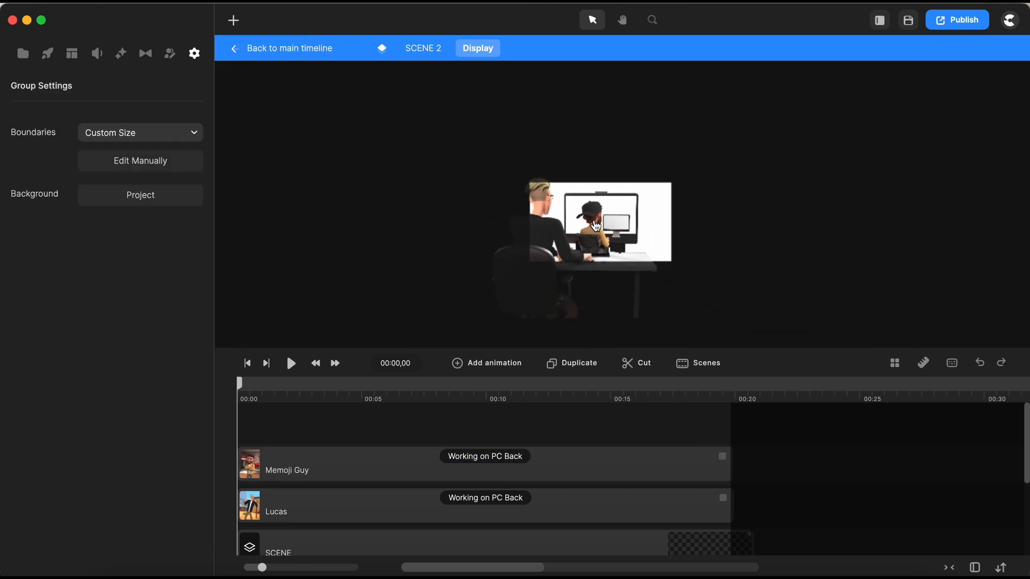
pyautogui.click(596, 245)
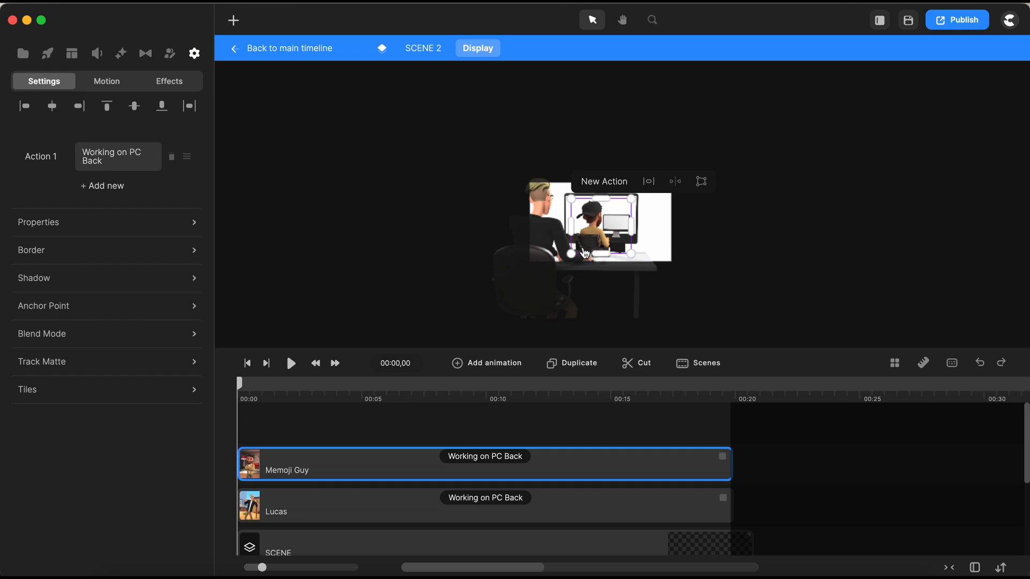
pyautogui.moveTo(574, 255); pyautogui.dragTo(488, 330)
pyautogui.moveTo(551, 291); pyautogui.dragTo(551, 253)
pyautogui.scroll(3, 552, 253)
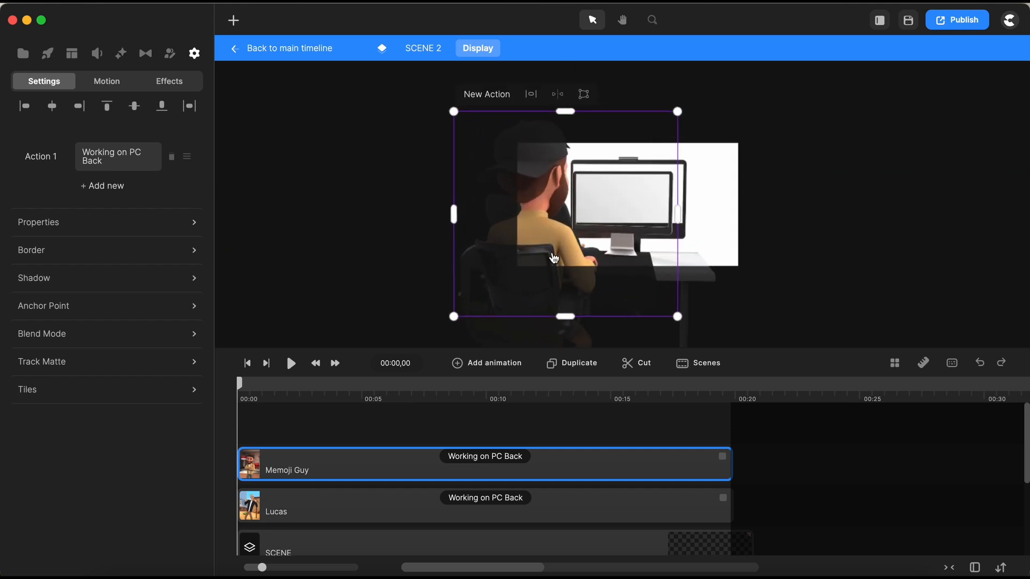
pyautogui.scroll(3, 577, 222)
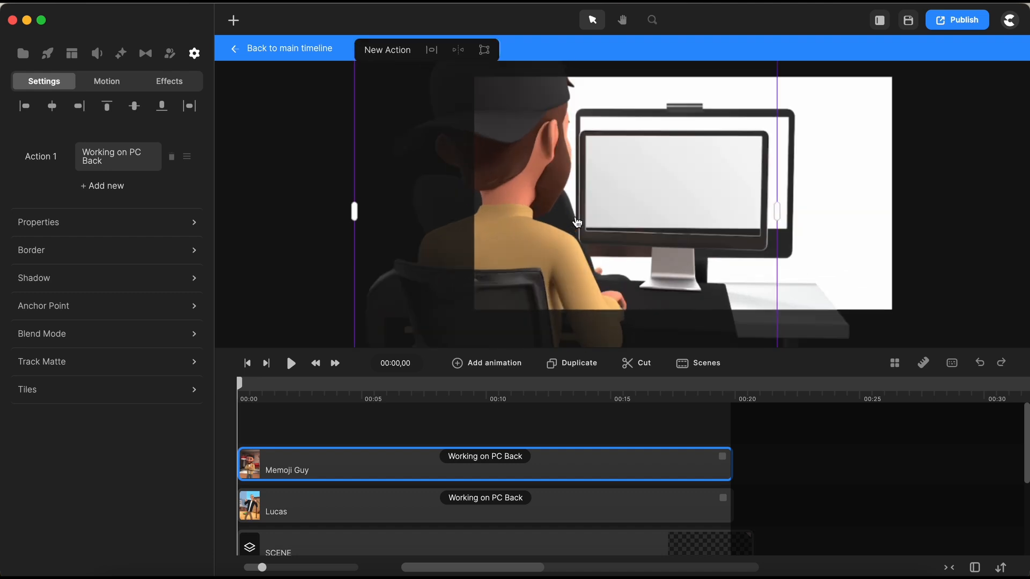
# - Fine-tune Memoji Guy's size and position until his monitor lines up with the monitor in Lucas's clip
pyautogui.scroll(-2, 577, 222)
pyautogui.moveTo(704, 89); pyautogui.dragTo(723, 72)
pyautogui.moveTo(432, 340); pyautogui.dragTo(363, 384)
pyautogui.scroll(-3, 561, 230)
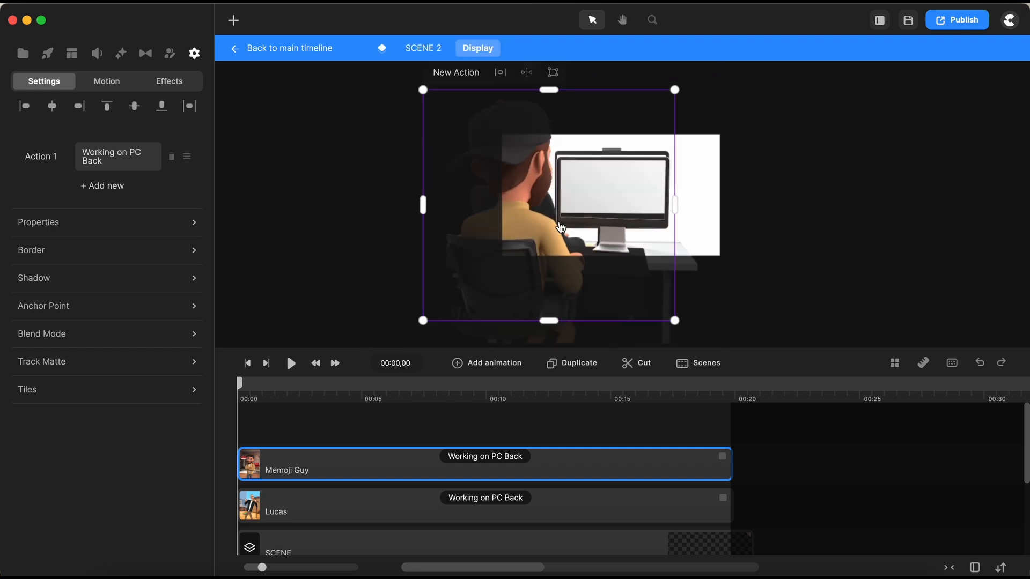
pyautogui.scroll(5, 612, 199)
pyautogui.scroll(-3, 714, 153)
pyautogui.scroll(6, 674, 207)
pyautogui.scroll(-4, 675, 210)
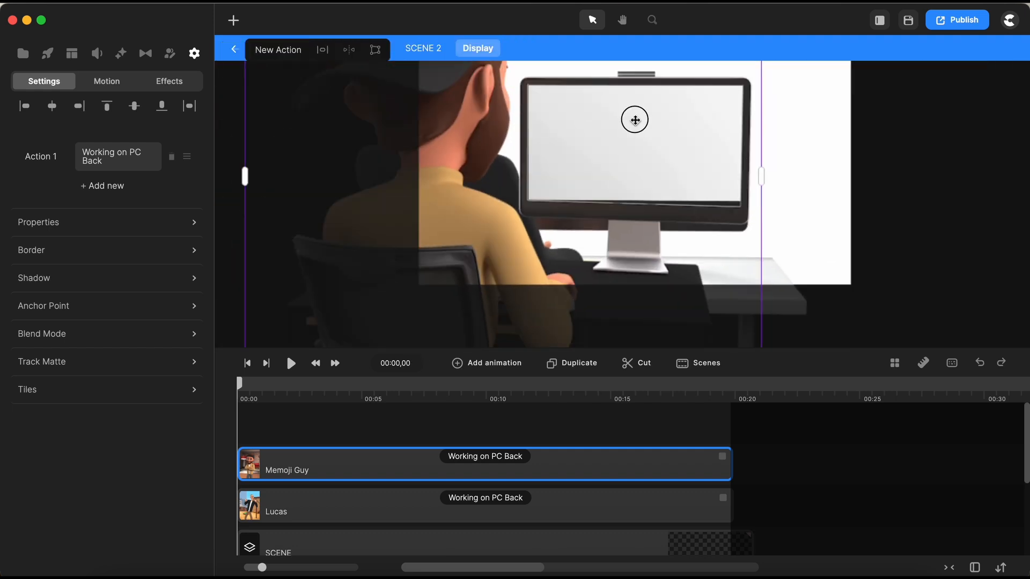
pyautogui.moveTo(762, 190); pyautogui.dragTo(760, 190)
pyautogui.scroll(-5, 645, 219)
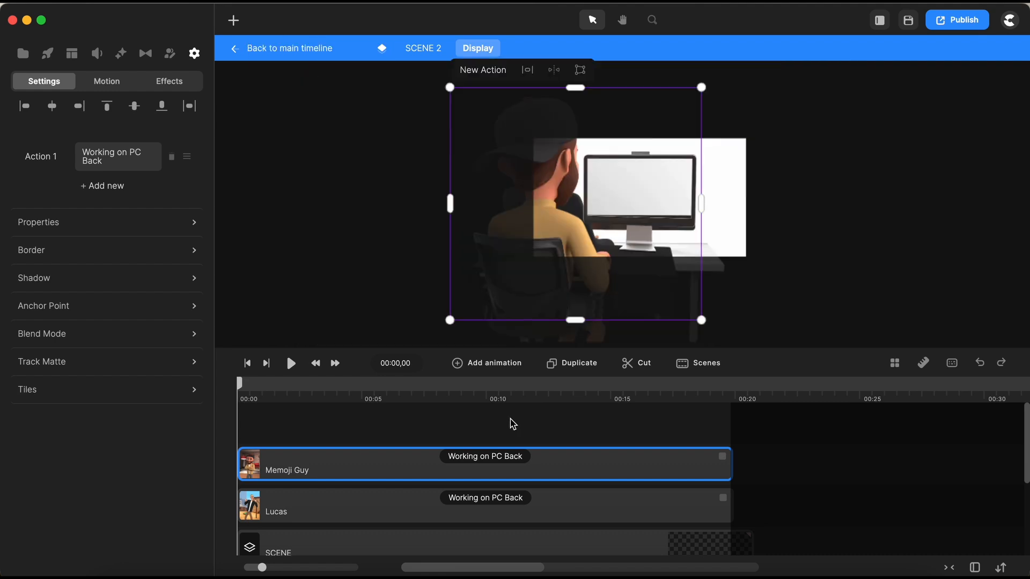
pyautogui.click(510, 423)
pyautogui.scroll(-2, 444, 255)
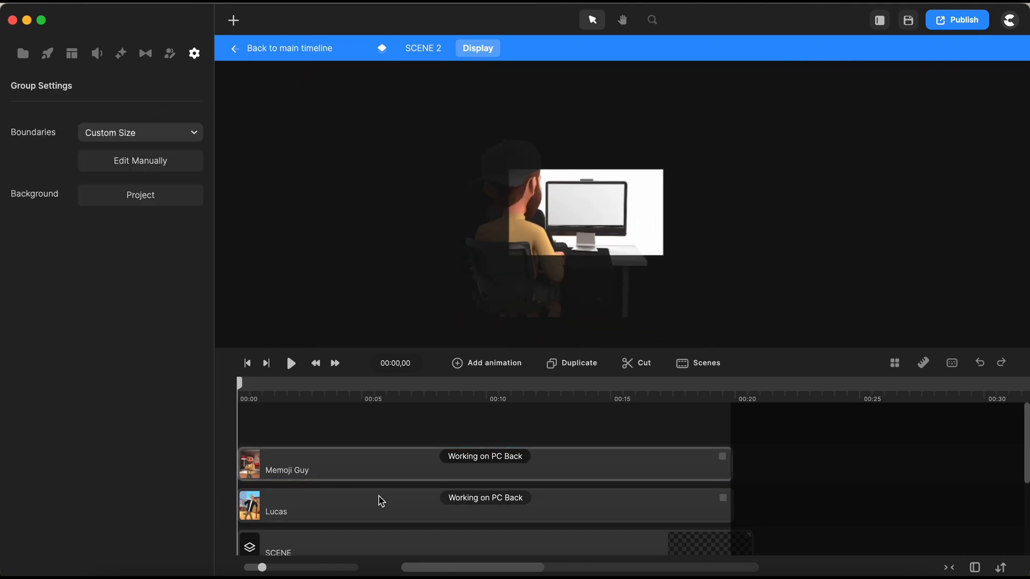
# - Delete Lucas's clip from the Display group in SCENE 2
pyautogui.click(378, 513)
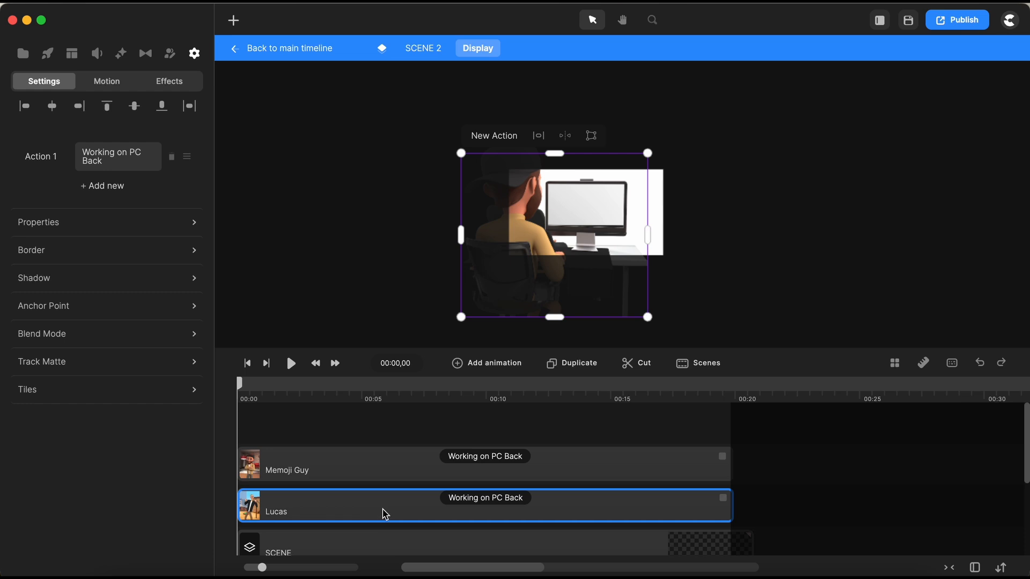
pyautogui.press('Delete')
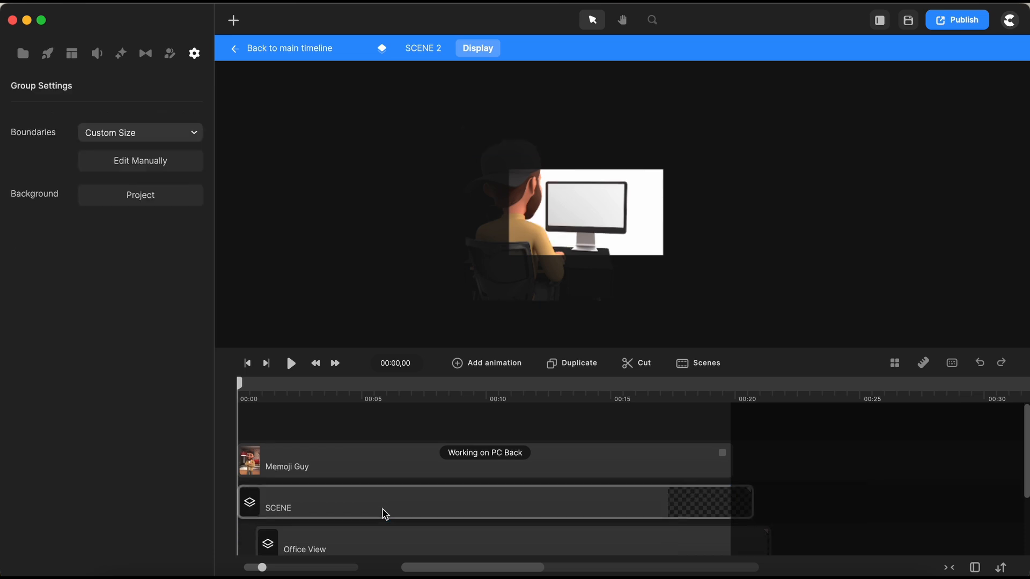
# - With the playhead at 00:06,19, distort the SCENE group's lower corners so its content fits the screen of Memoji Guy's monitor
pyautogui.click(404, 505)
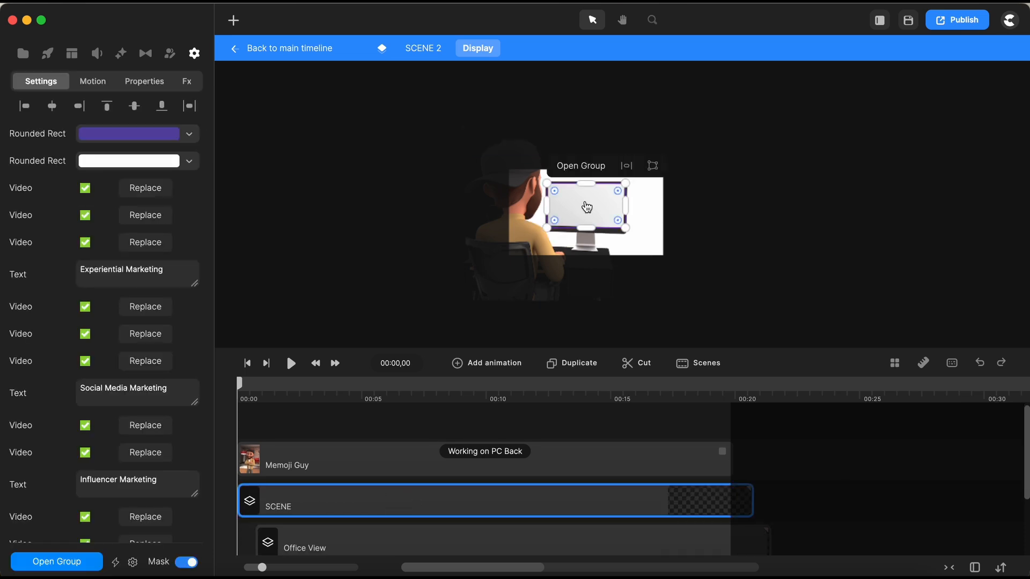
pyautogui.scroll(5, 587, 208)
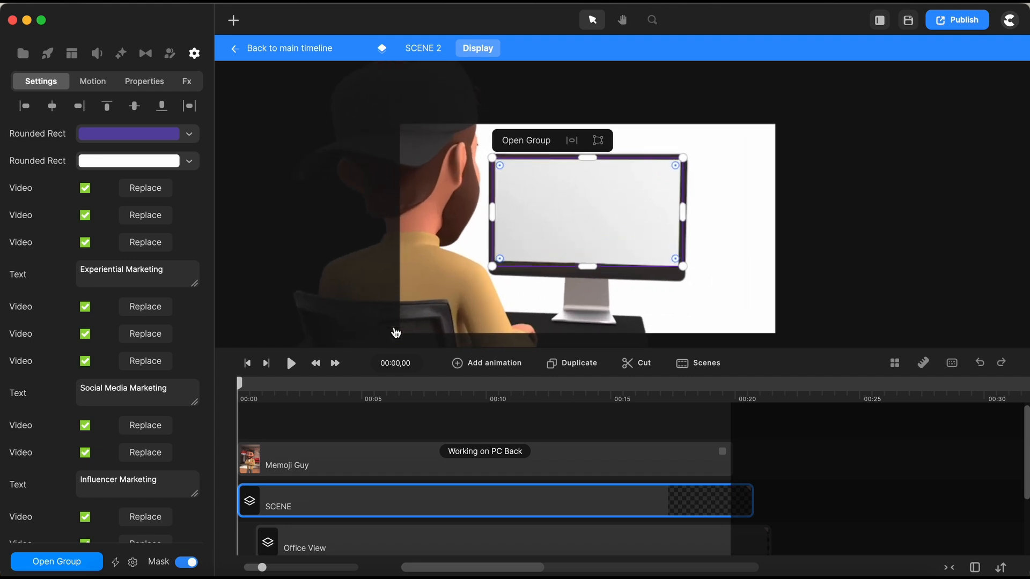
pyautogui.moveTo(239, 382); pyautogui.dragTo(402, 384)
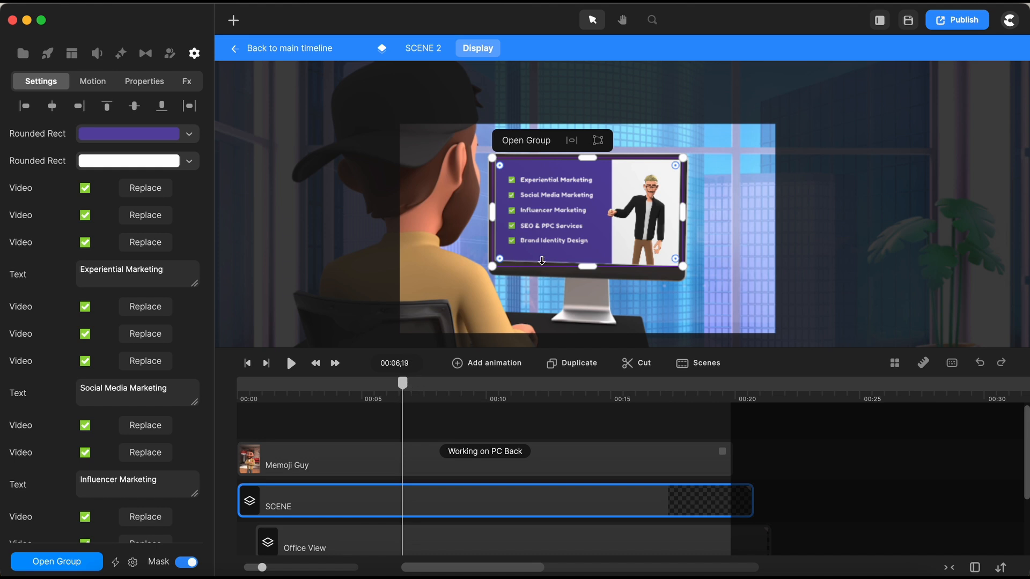
pyautogui.scroll(4, 545, 250)
pyautogui.scroll(-3, 546, 244)
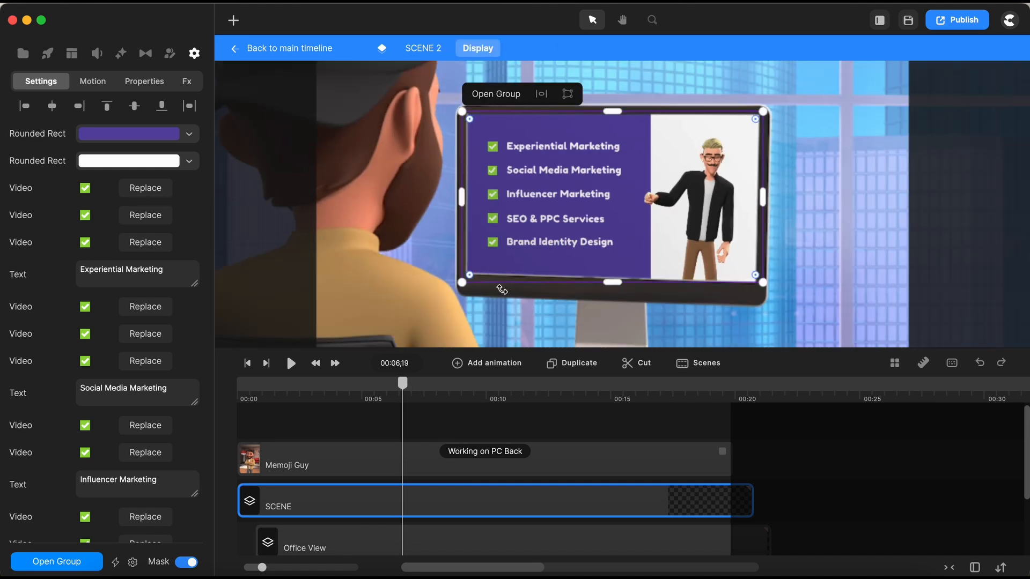
pyautogui.scroll(4, 510, 292)
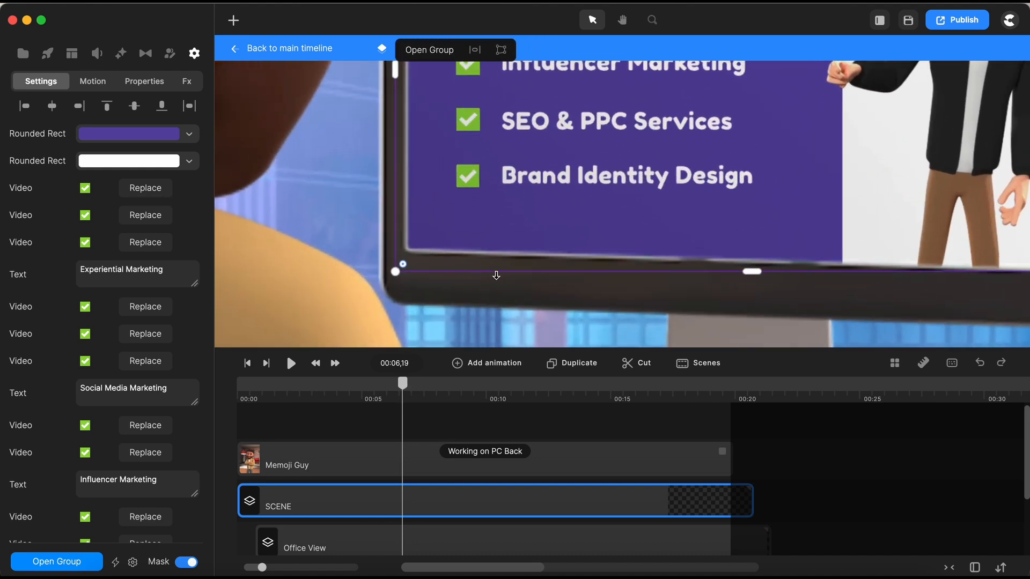
pyautogui.scroll(-4, 516, 277)
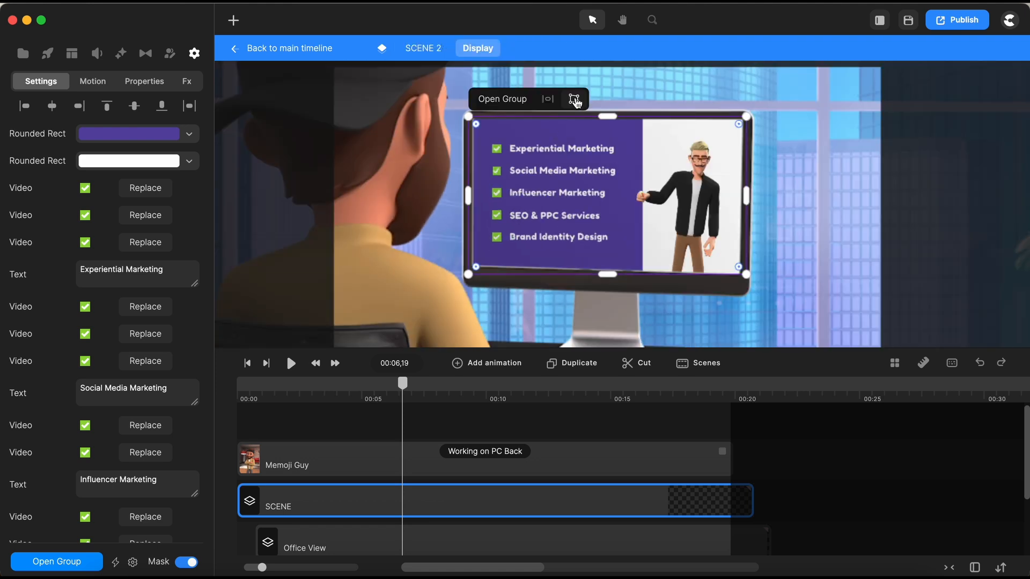
pyautogui.click(574, 99)
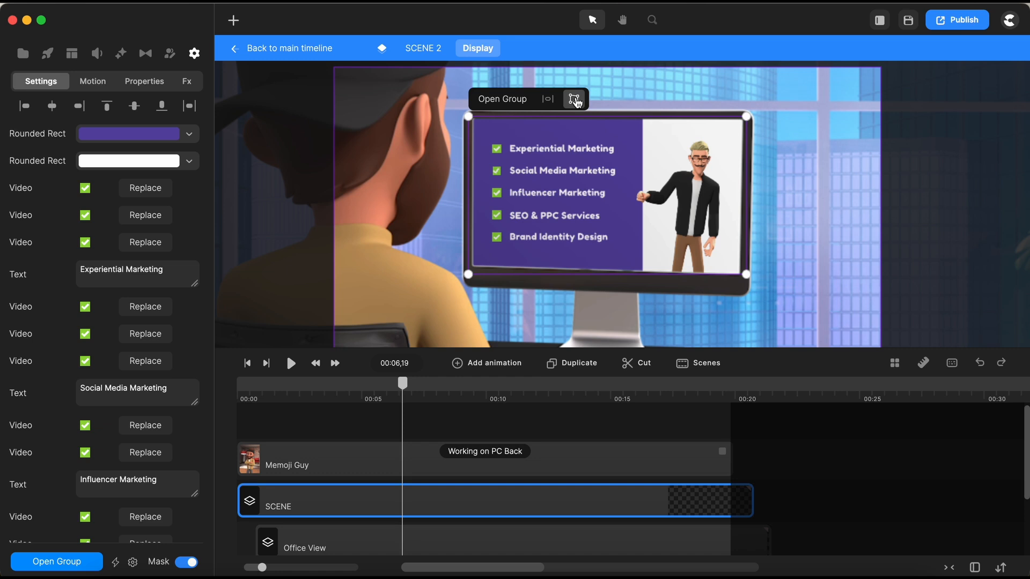
pyautogui.scroll(5, 467, 257)
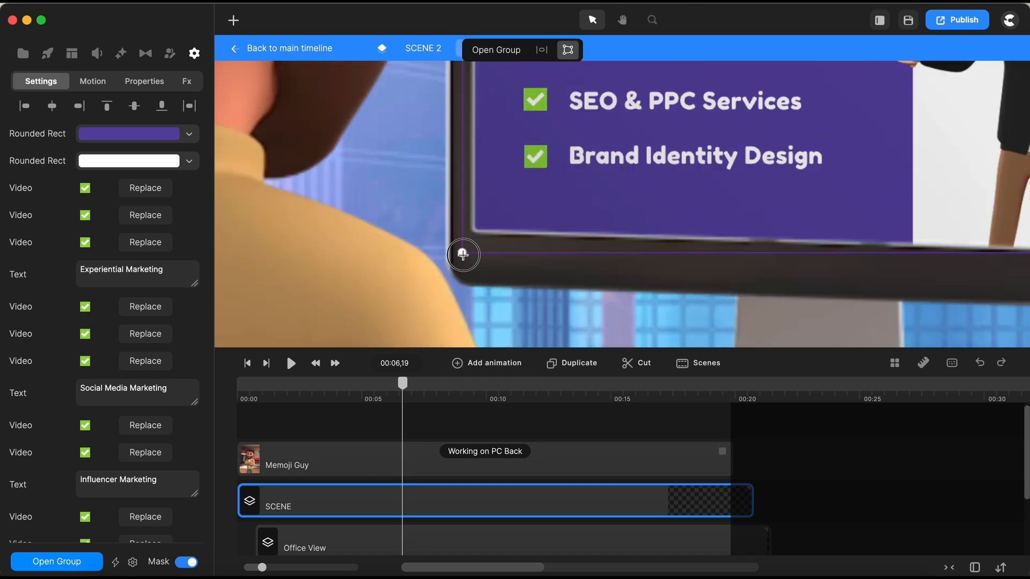
pyautogui.scroll(-5, 463, 246)
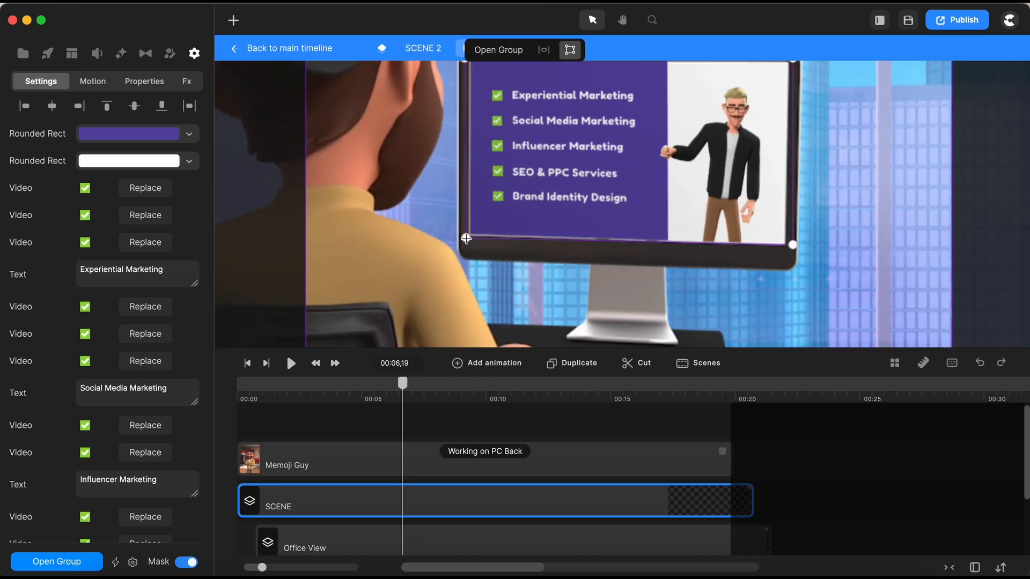
pyautogui.scroll(4, 738, 228)
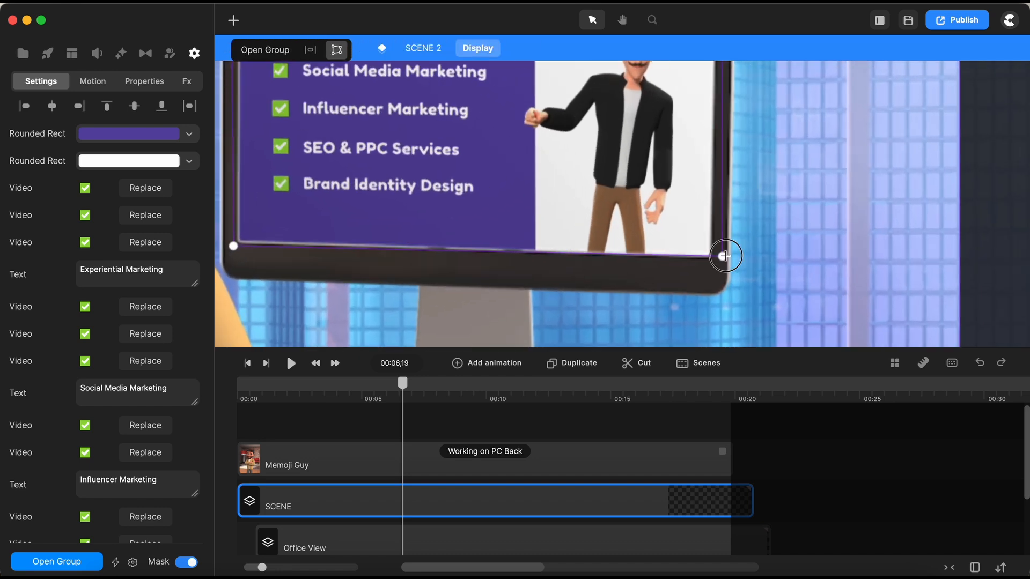
pyautogui.scroll(-5, 714, 262)
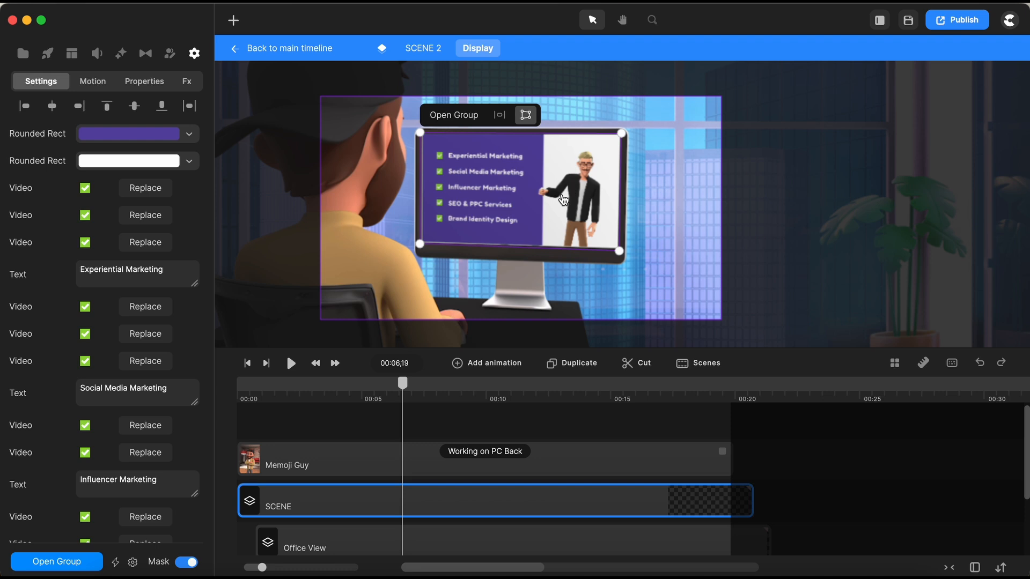
pyautogui.click(526, 116)
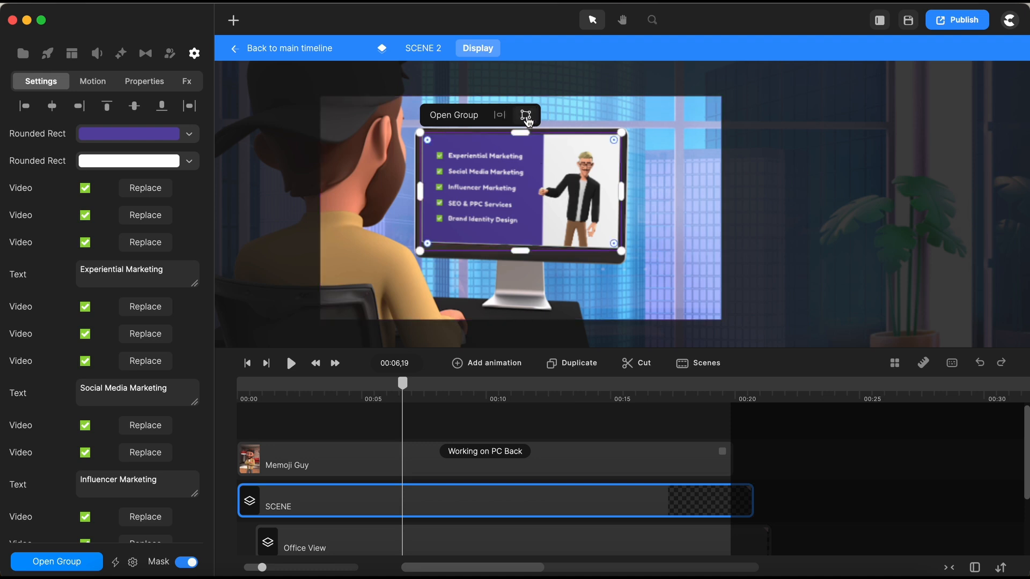
pyautogui.click(569, 424)
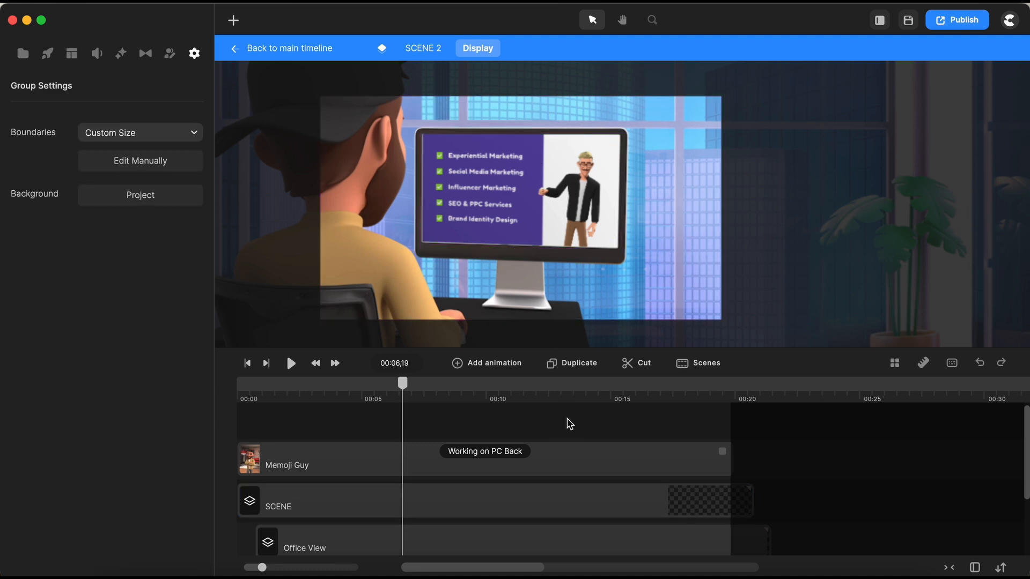
# - Go up to SCENE 2, scrub through its animation to check the monitor content, and return to the main timeline
pyautogui.moveTo(399, 385); pyautogui.dragTo(225, 409)
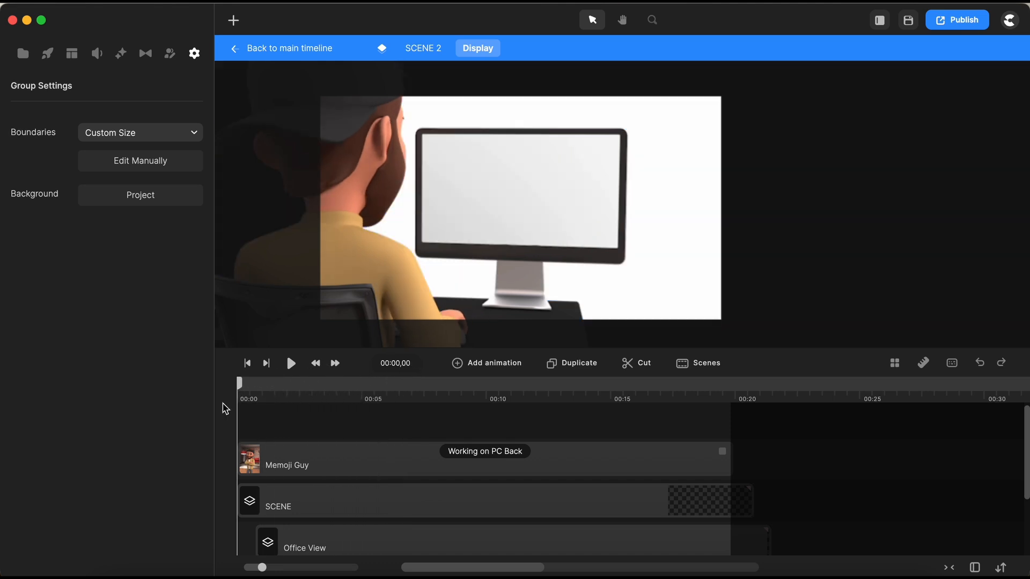
pyautogui.click(424, 49)
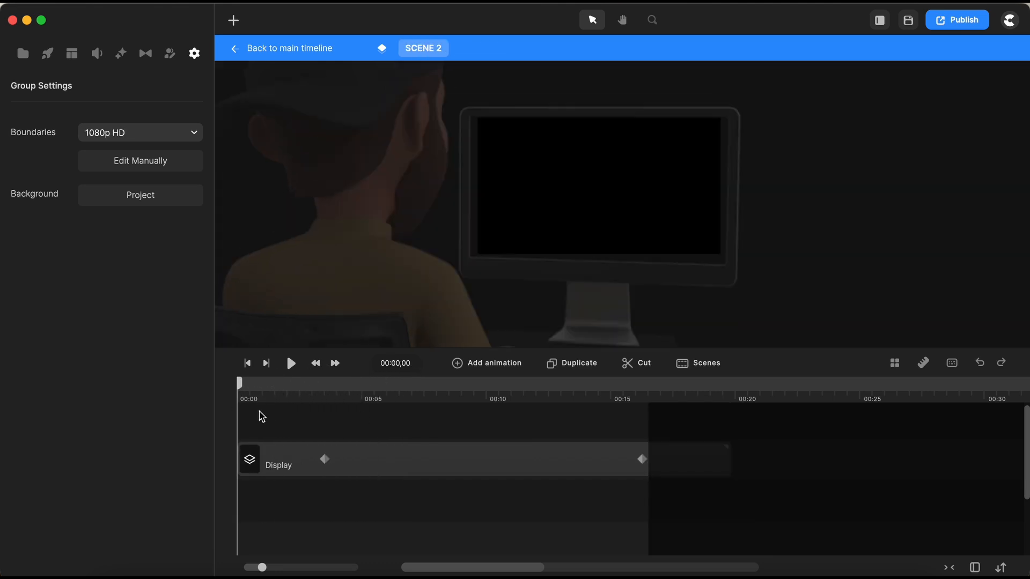
pyautogui.moveTo(240, 390); pyautogui.dragTo(296, 384)
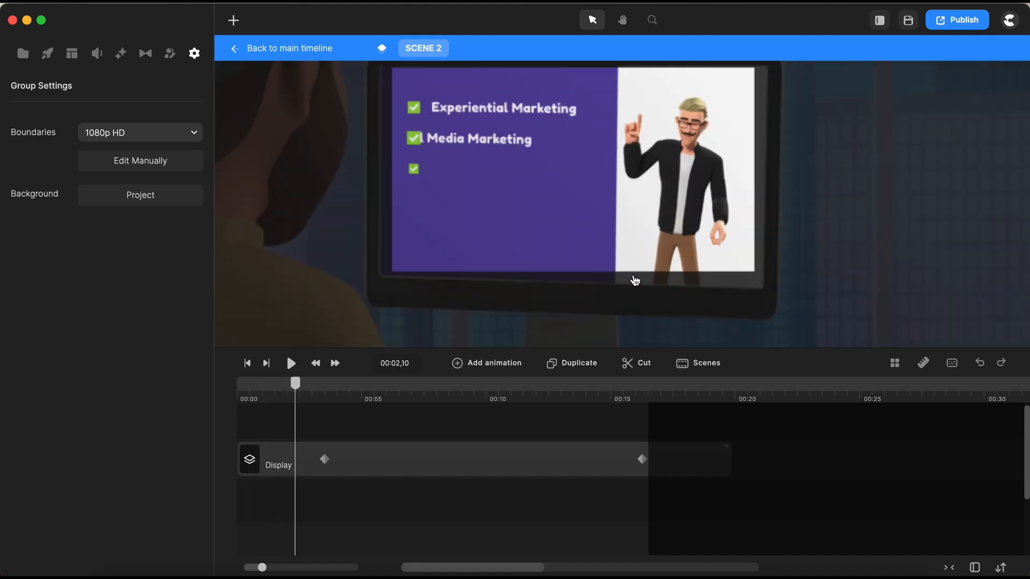
pyautogui.scroll(3, 533, 199)
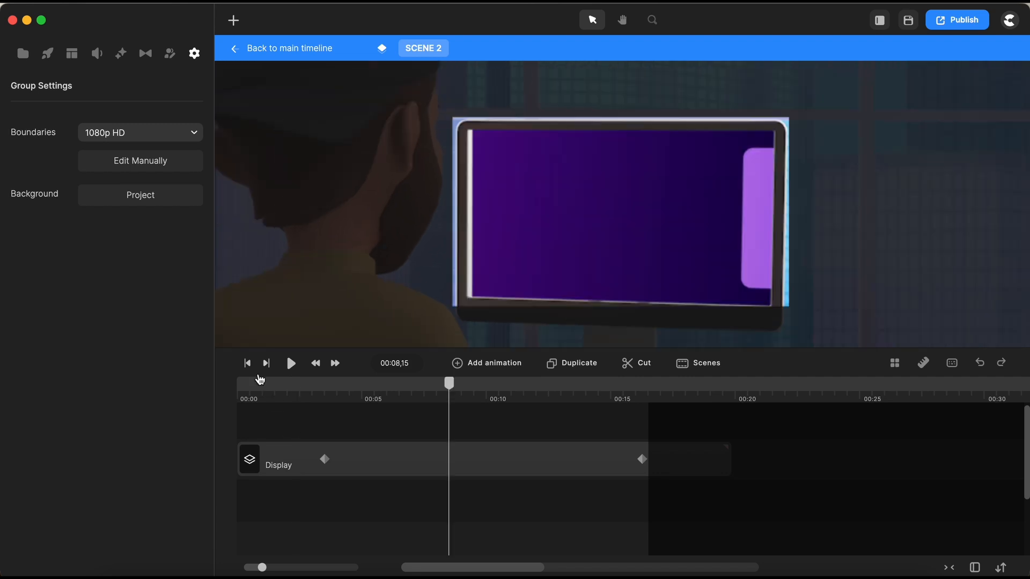
pyautogui.click(246, 360)
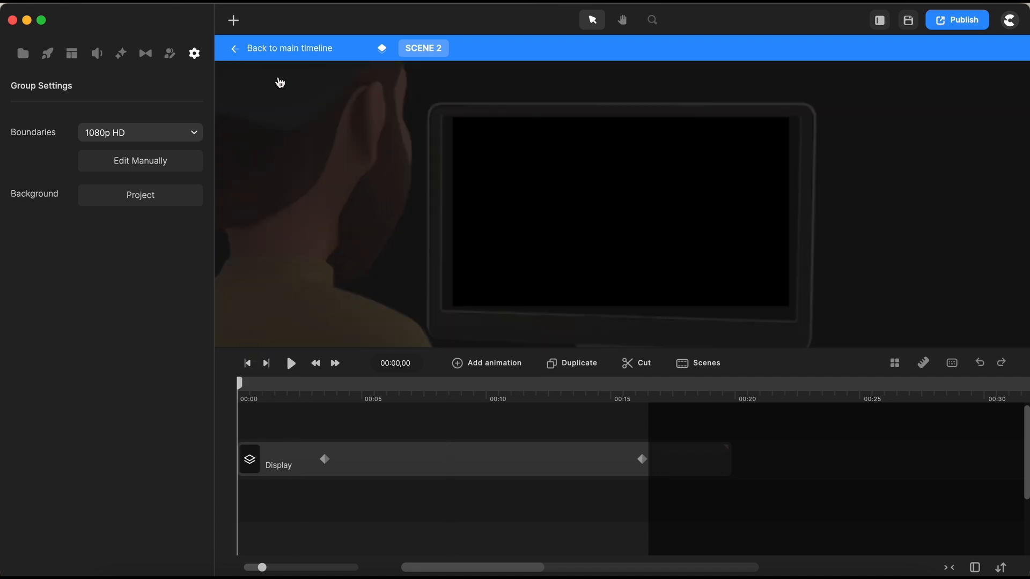
pyautogui.click(288, 47)
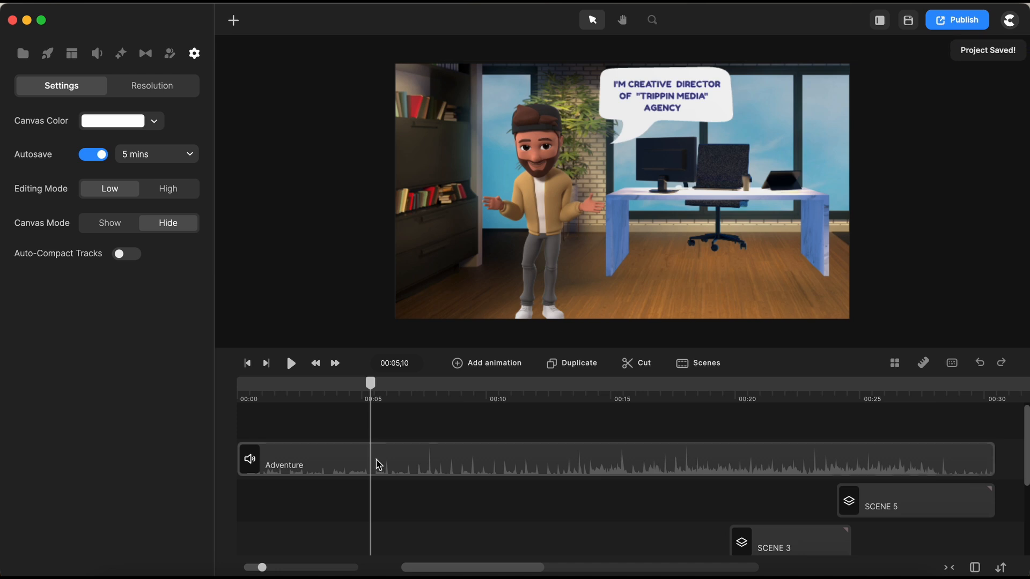
# - Move the playhead to 00:26 on the main timeline and open the EDIT HERE group inside SCENE 5
pyautogui.scroll(-1, 379, 465)
pyautogui.moveTo(372, 387); pyautogui.dragTo(897, 381)
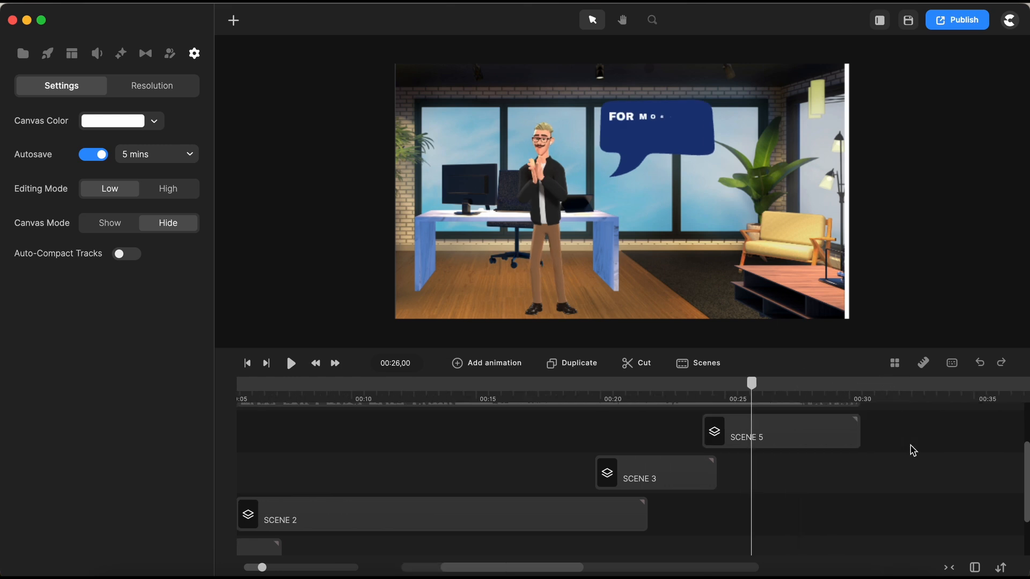
pyautogui.click(797, 483)
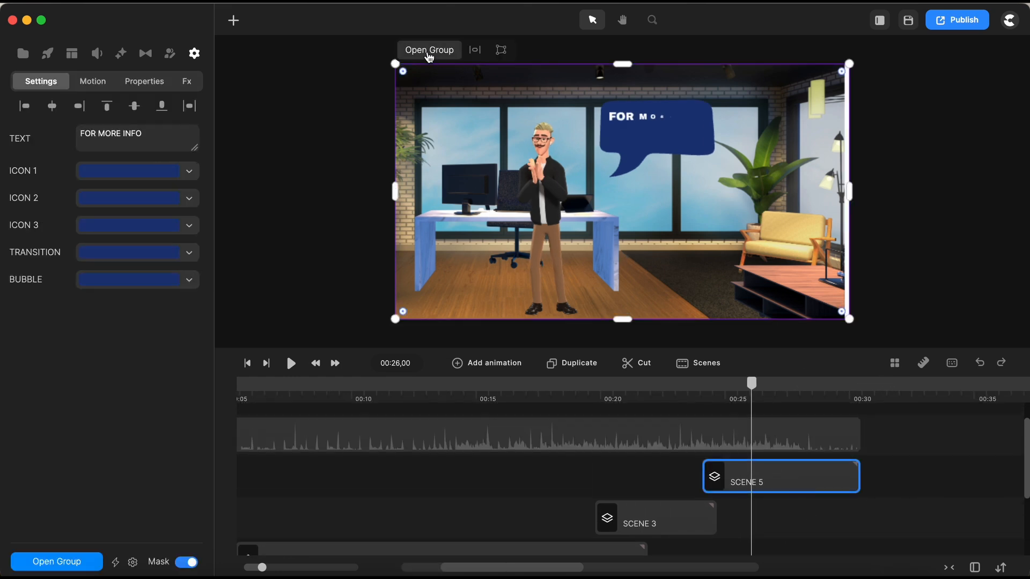
pyautogui.click(429, 51)
pyautogui.click(307, 488)
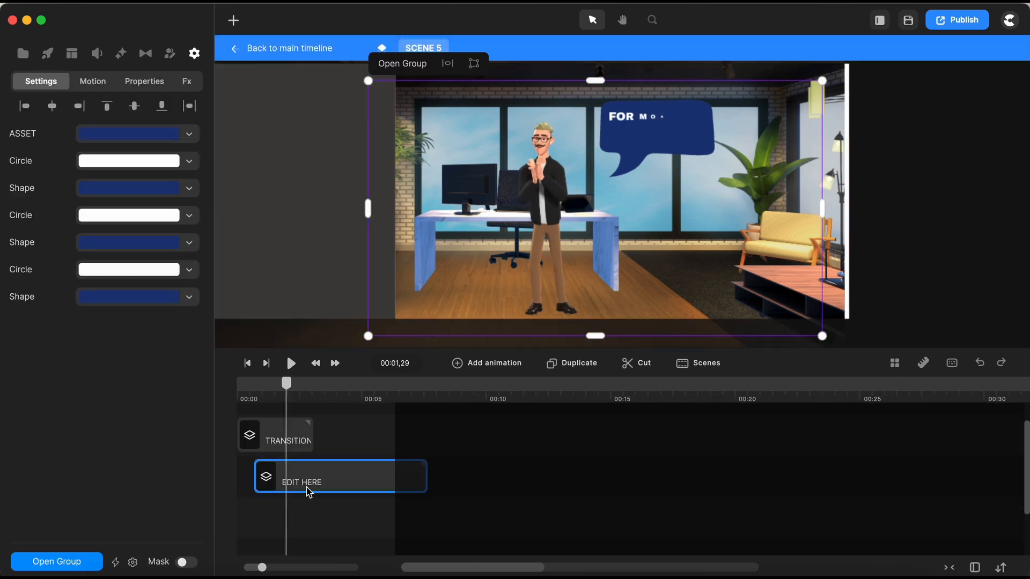
pyautogui.click(407, 64)
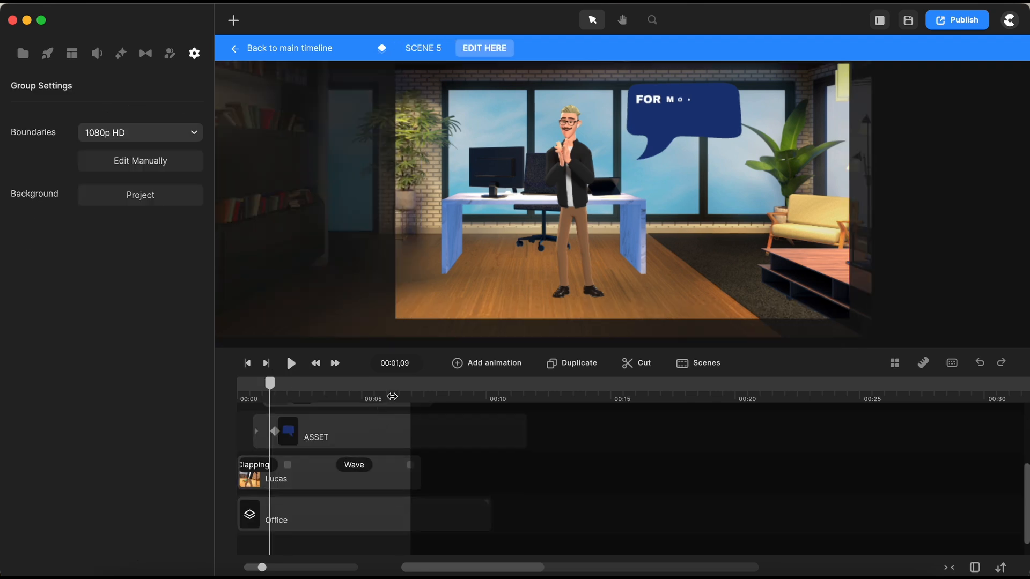
# - Add the 3D character Memoji Guy to SCENE 5 at 00:00 on a track above Lucas
pyautogui.click(385, 486)
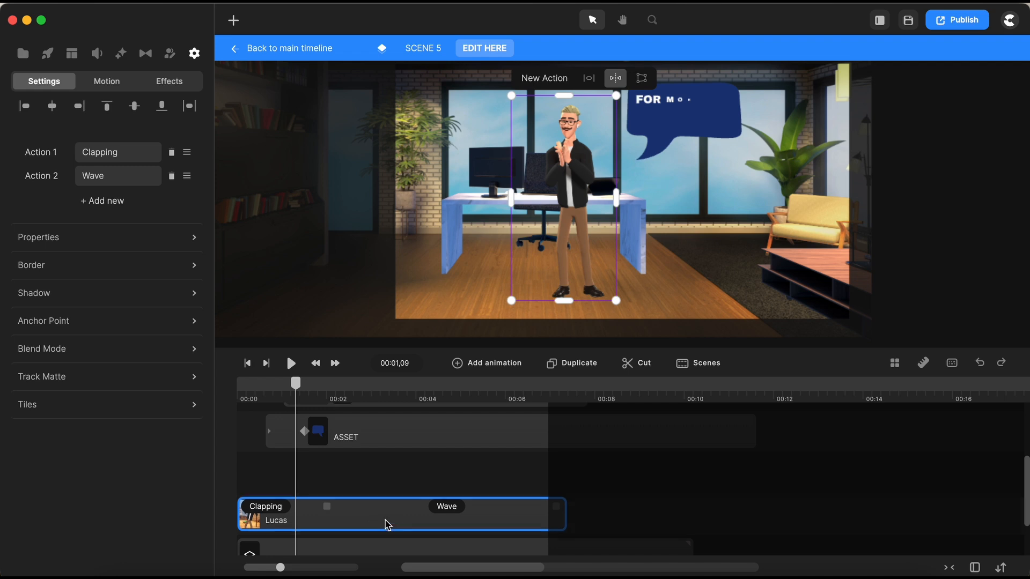
pyautogui.click(48, 53)
pyautogui.moveTo(169, 225); pyautogui.dragTo(275, 473)
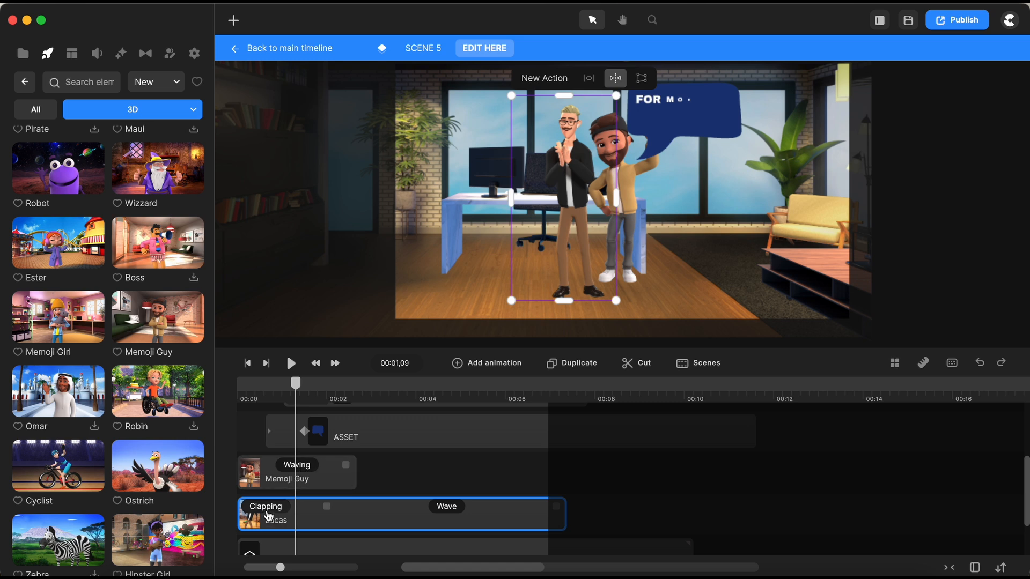
# - Change Memoji Guy's Waving action to Happy
pyautogui.click(298, 466)
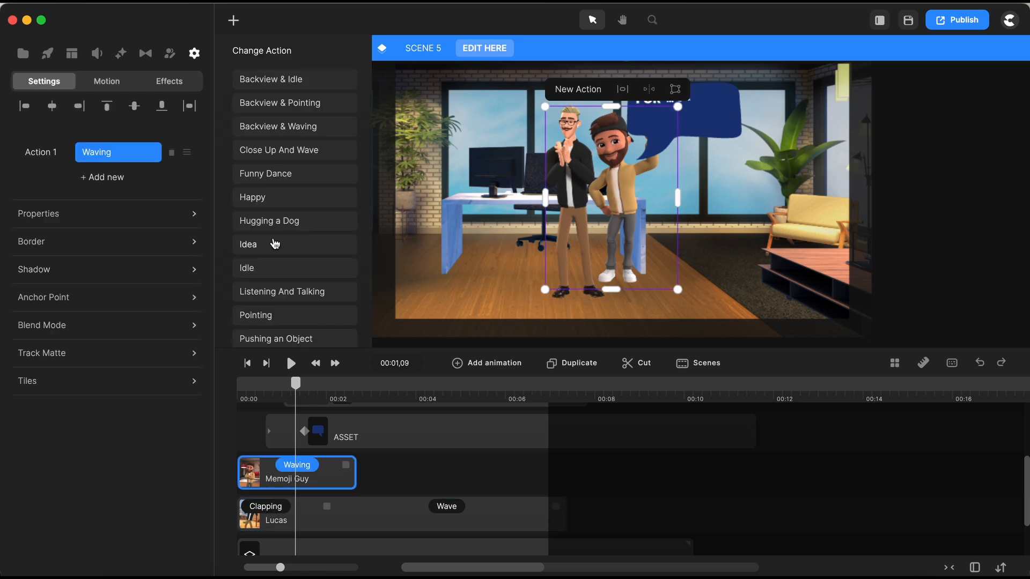
pyautogui.scroll(-5, 271, 240)
pyautogui.scroll(5, 275, 239)
pyautogui.scroll(-2, 281, 260)
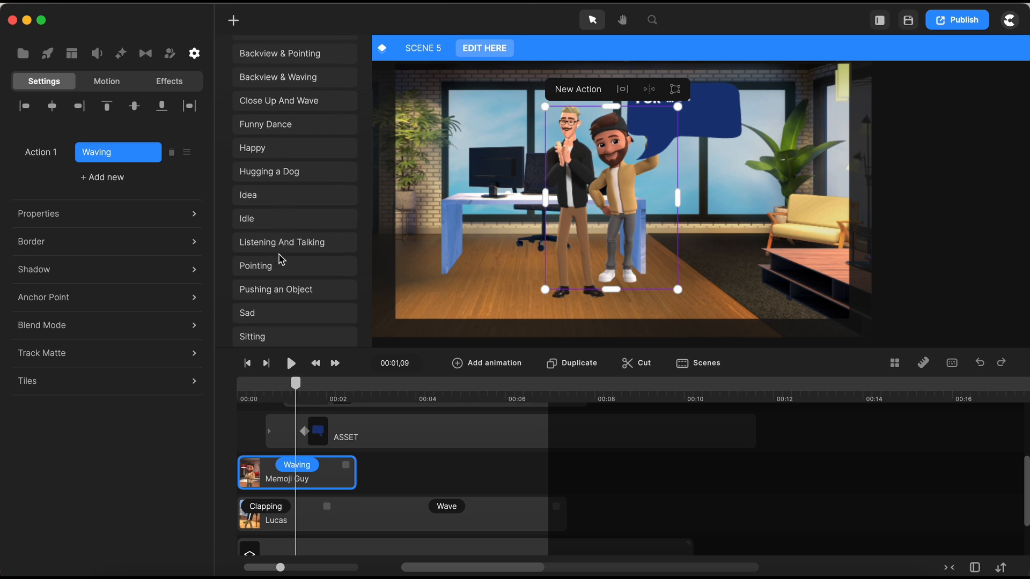
pyautogui.scroll(1, 281, 260)
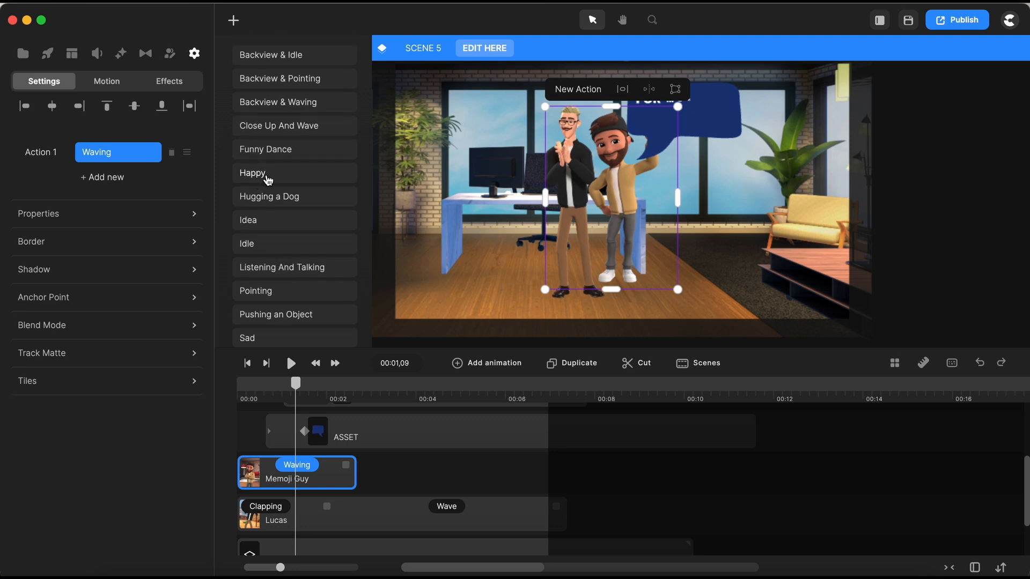
pyautogui.click(267, 174)
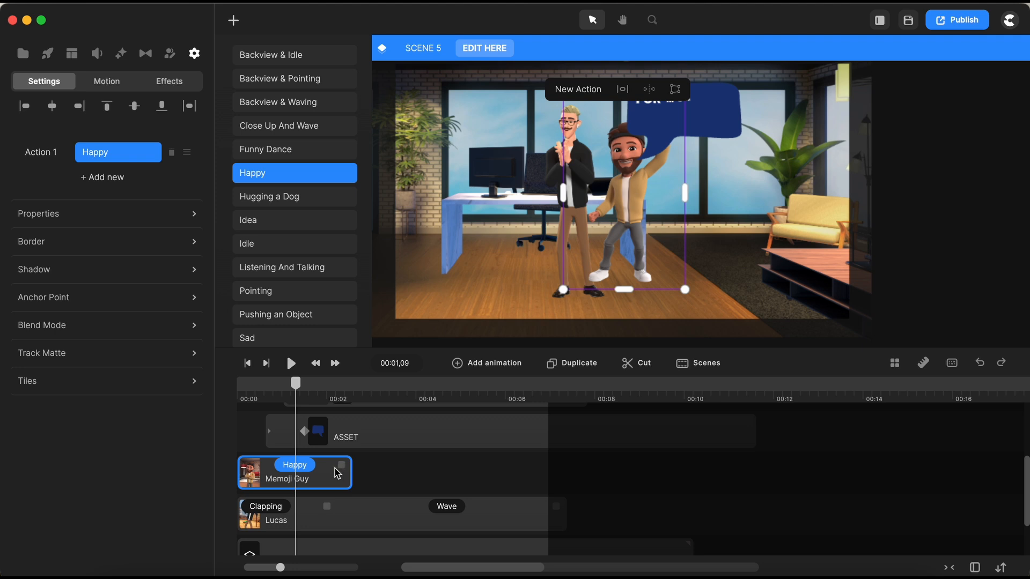
# - Disable the ending animation of Memoji Guy's Happy action
pyautogui.click(296, 470)
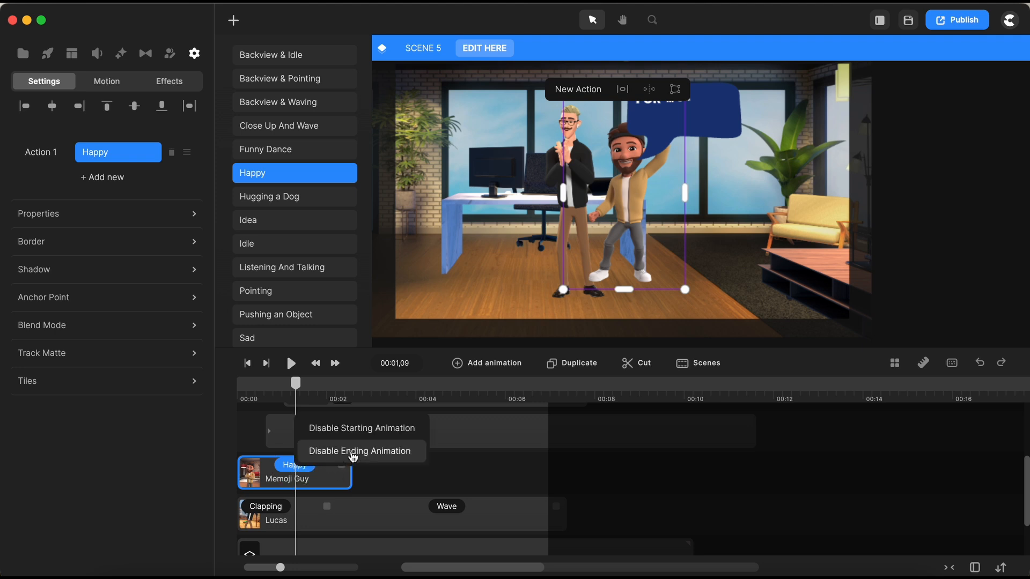
pyautogui.click(353, 454)
pyautogui.click(305, 478)
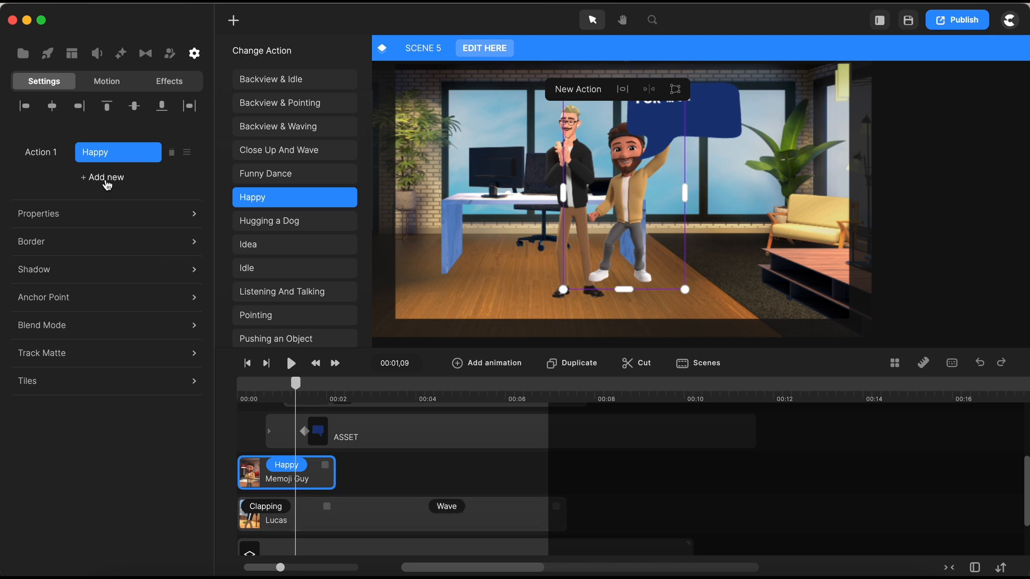
# - Add Waving as Memoji Guy's second action after Happy
pyautogui.click(103, 179)
pyautogui.scroll(-4, 292, 220)
pyautogui.scroll(-5, 295, 219)
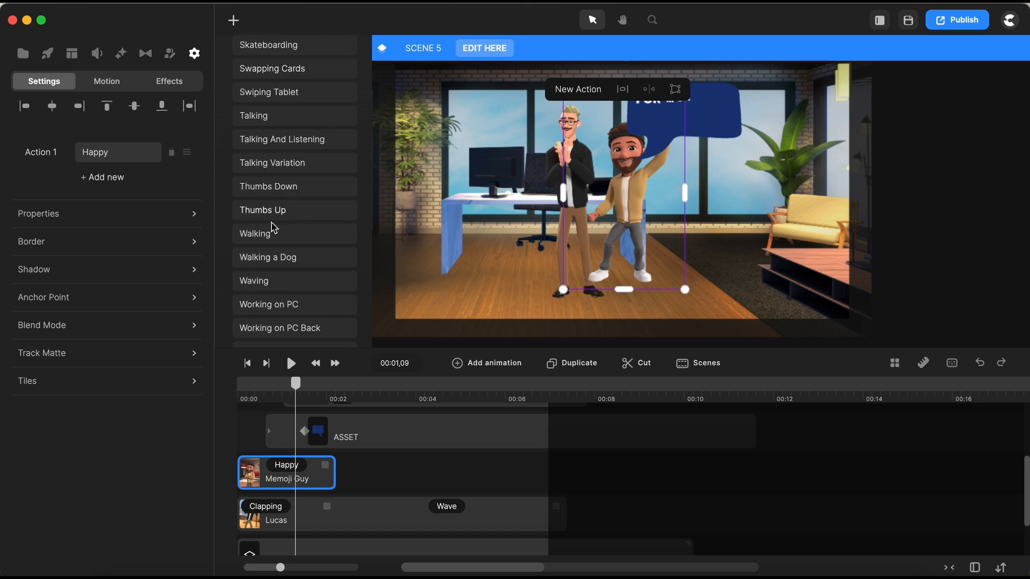
pyautogui.click(253, 281)
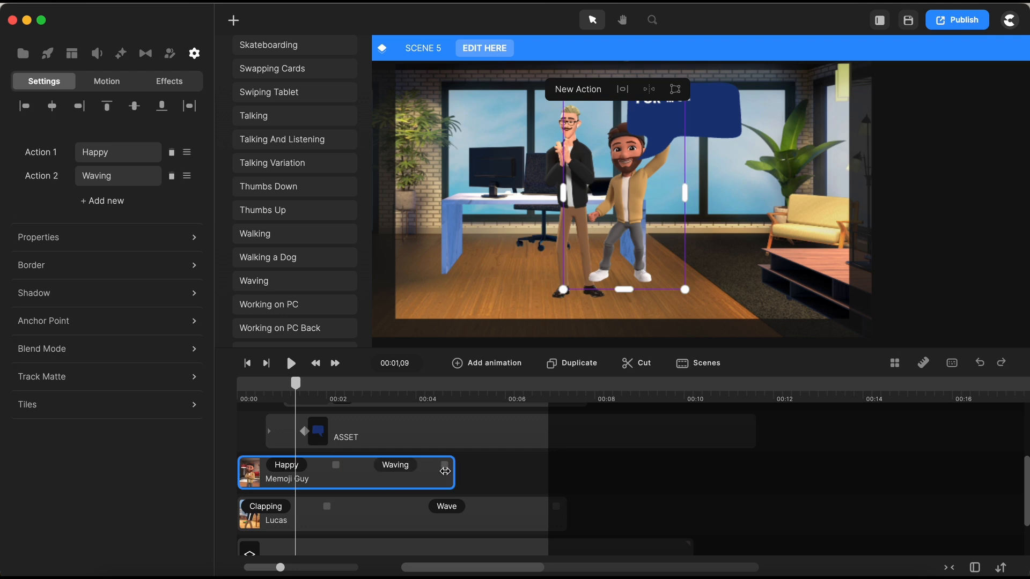
# - Extend Memoji Guy's Waving action to end in line with Lucas's Wave action and preview the scene from the start
pyautogui.moveTo(445, 471); pyautogui.dragTo(556, 462)
pyautogui.click(249, 421)
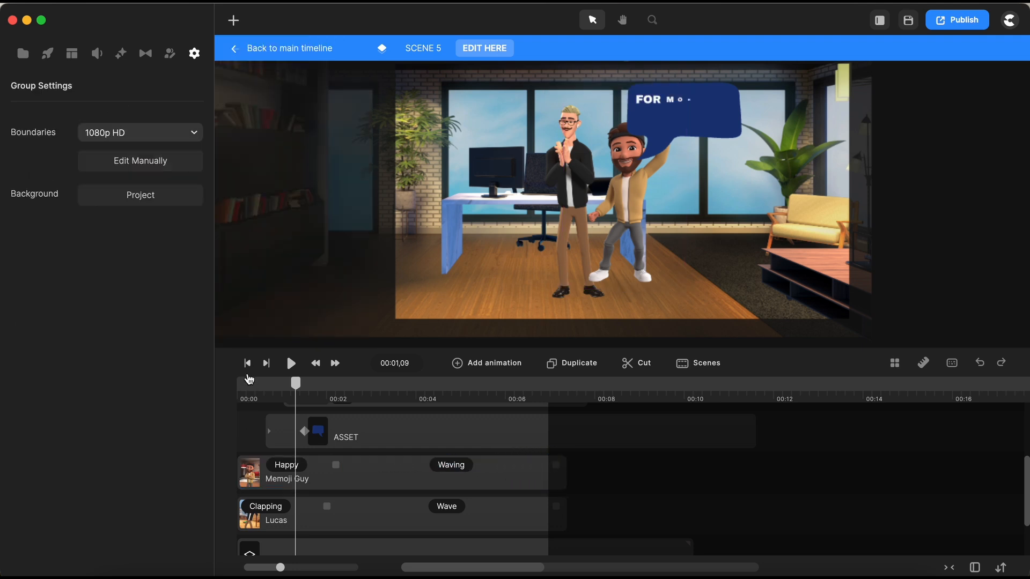
pyautogui.click(247, 364)
pyautogui.click(291, 365)
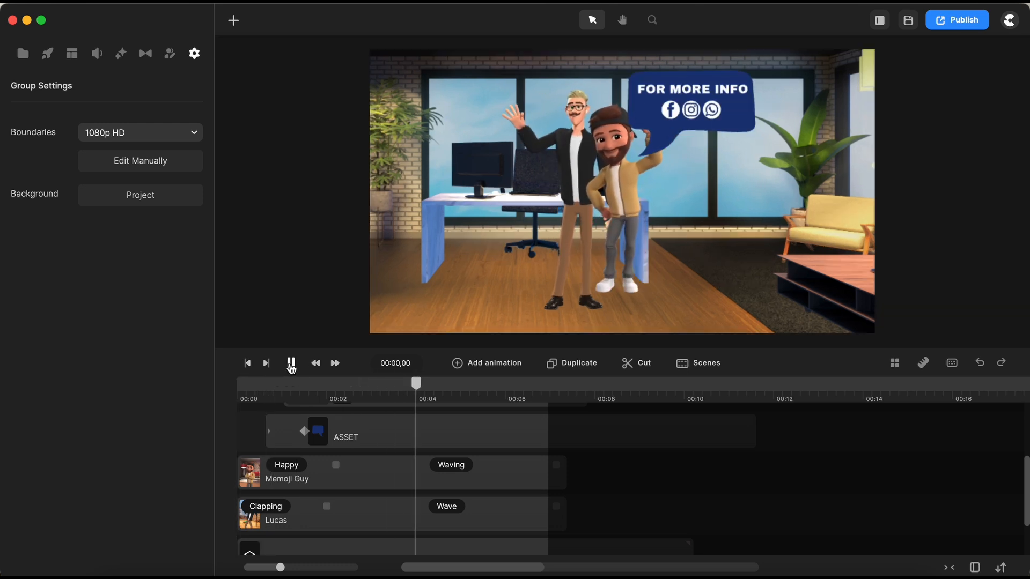
pyautogui.click(291, 364)
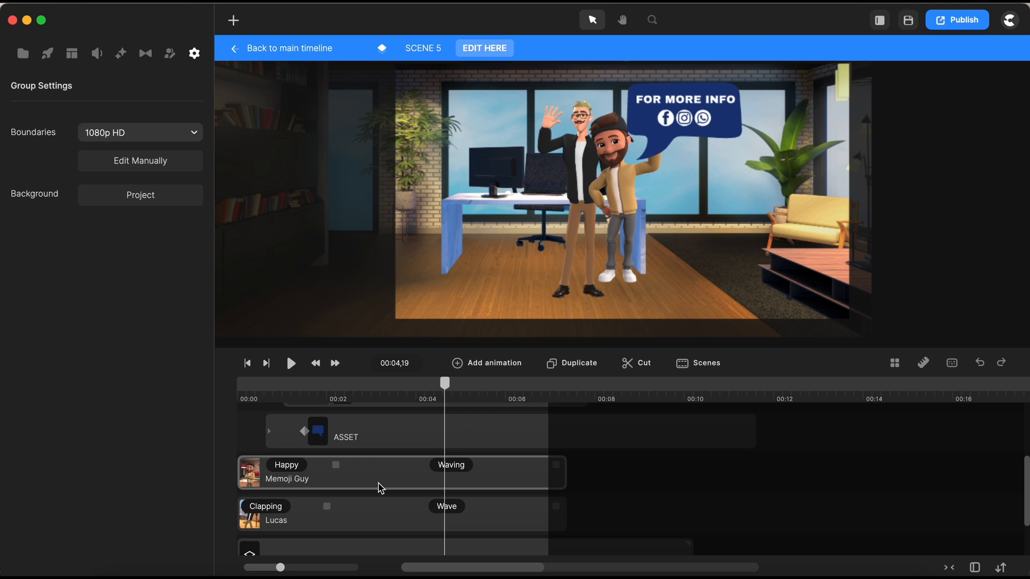
# - Position Memoji Guy over Lucas, enlarge him to about 48% scale, and flip him horizontally
pyautogui.click(380, 488)
pyautogui.moveTo(625, 222); pyautogui.dragTo(578, 237)
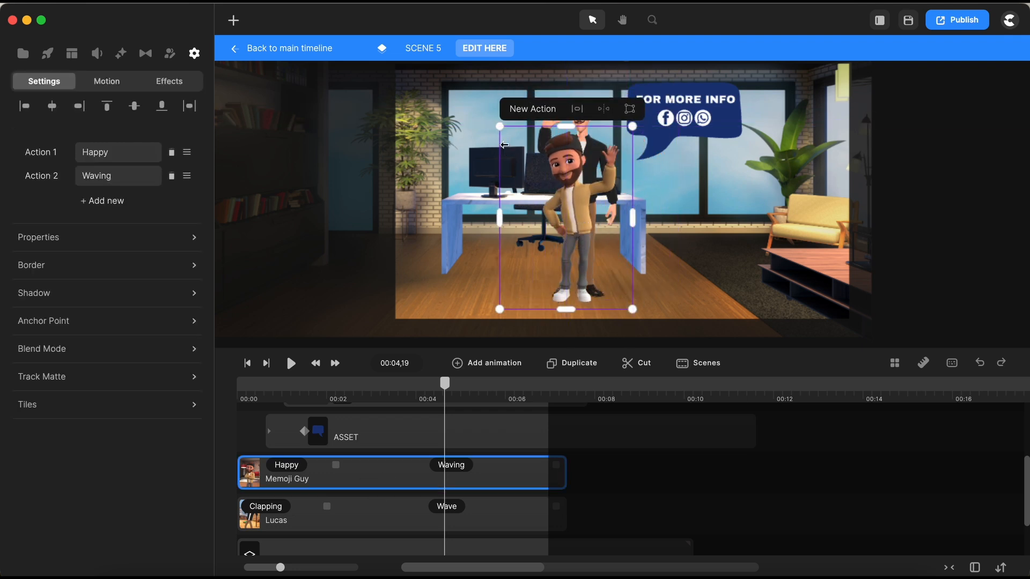
pyautogui.moveTo(499, 126); pyautogui.dragTo(471, 94)
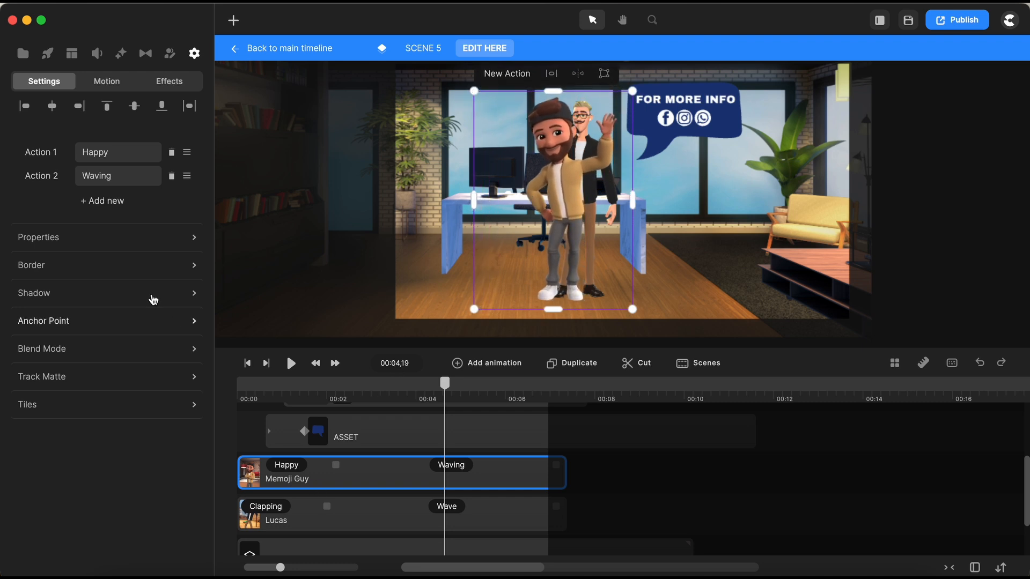
pyautogui.click(104, 246)
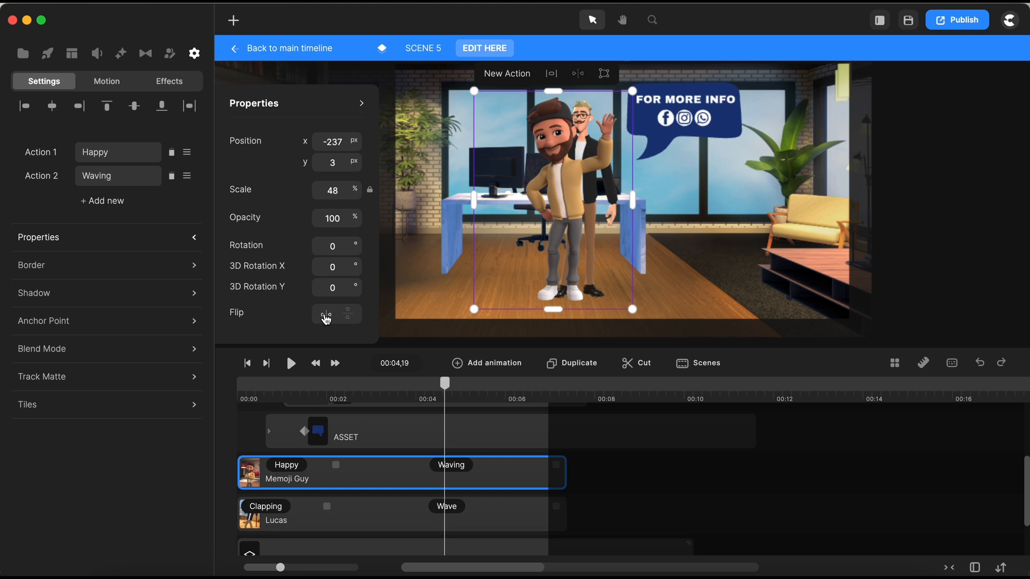
pyautogui.click(324, 315)
pyautogui.click(250, 423)
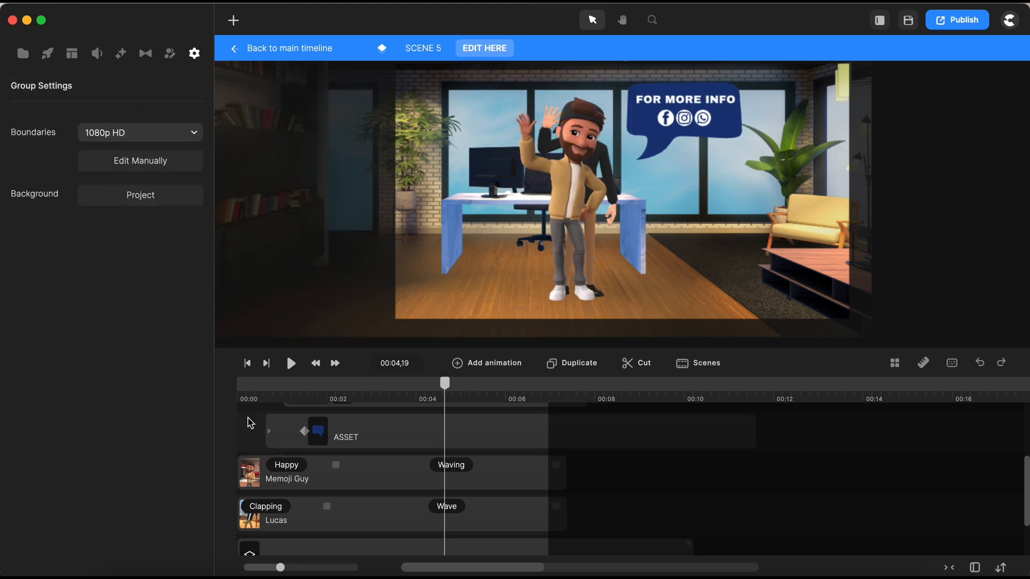
# - Play the scene from the start to compare the characters' actions, and delete Lucas
pyautogui.click(247, 363)
pyautogui.click(291, 363)
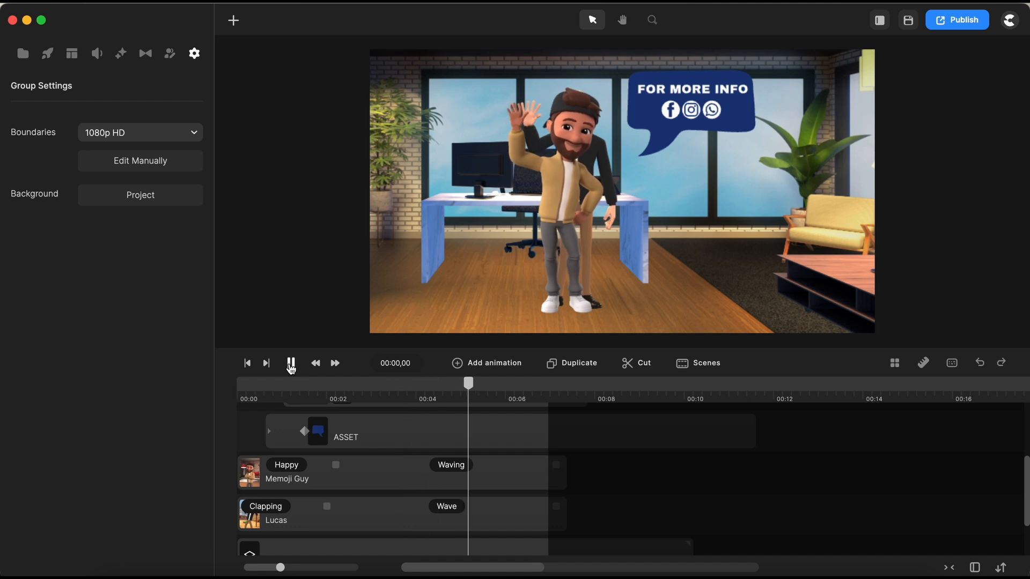
pyautogui.click(374, 523)
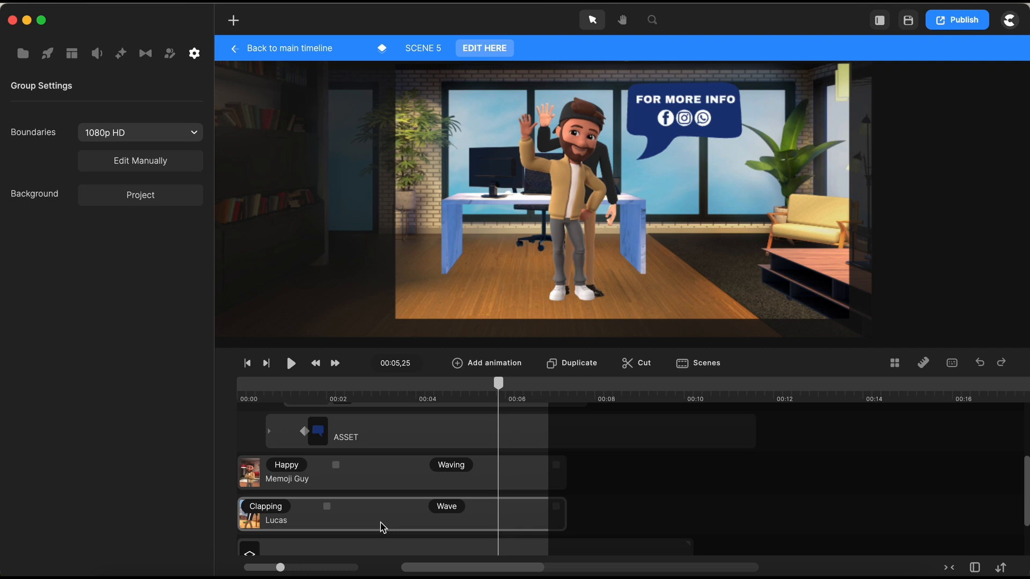
pyautogui.click(383, 528)
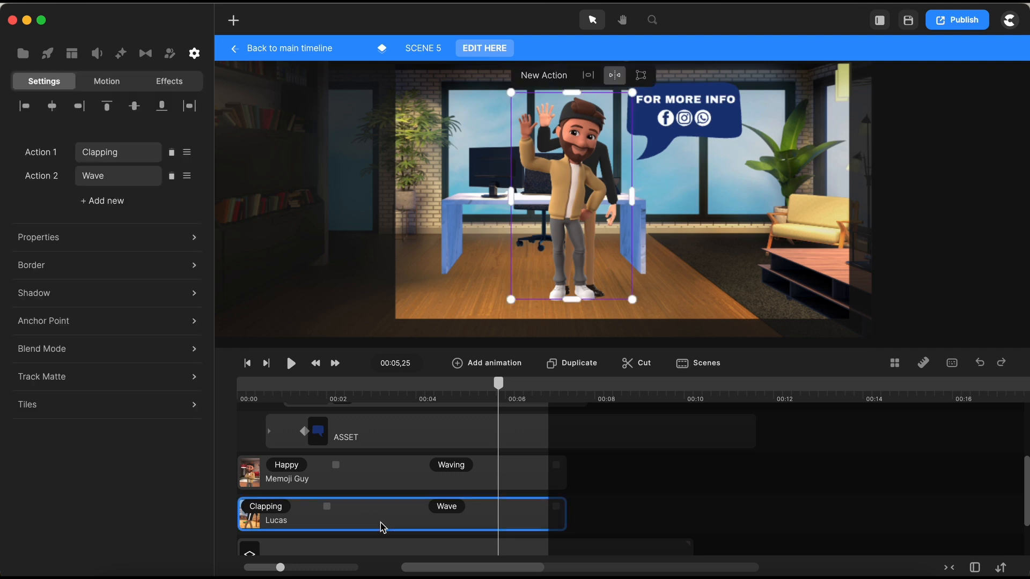
pyautogui.press('Delete')
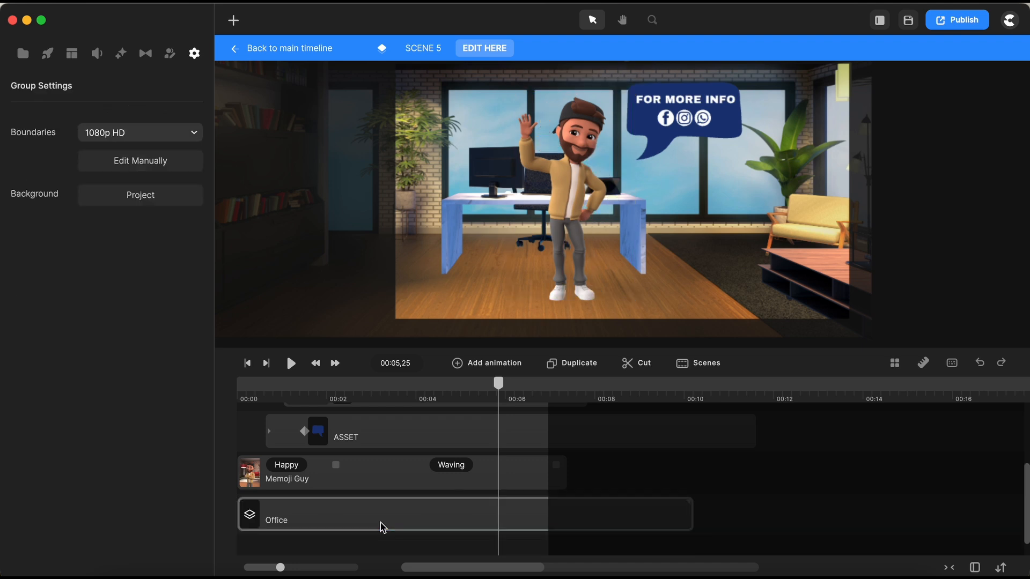
# - Preview SCENE 5 from the start with only Memoji Guy and return to the main timeline
pyautogui.click(247, 363)
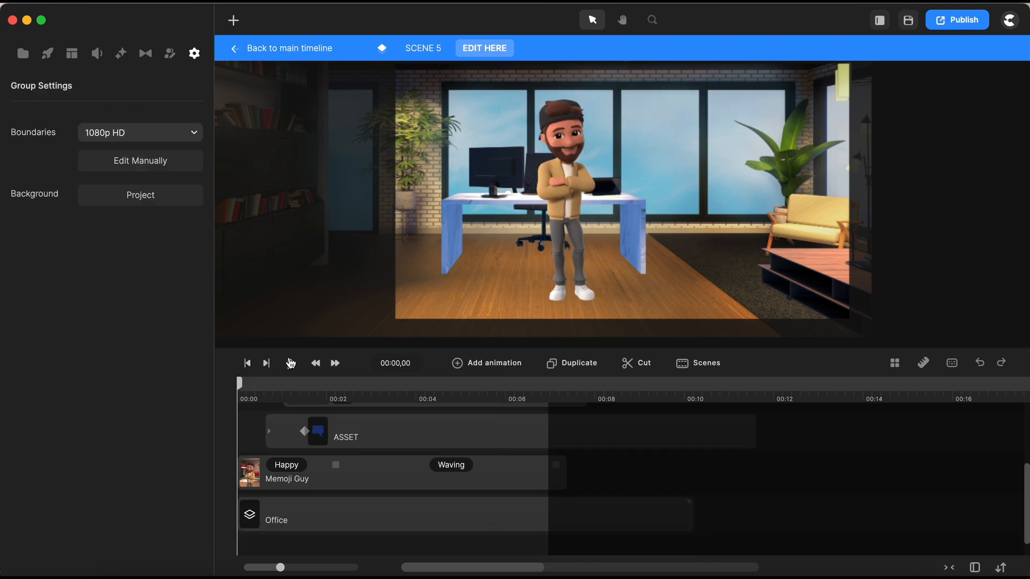
pyautogui.click(291, 363)
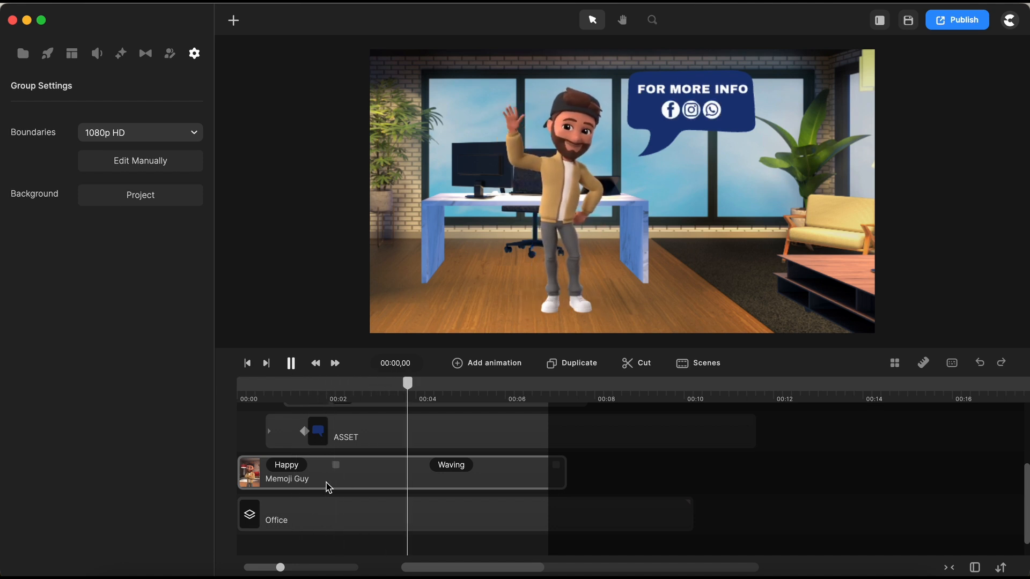
pyautogui.press('space')
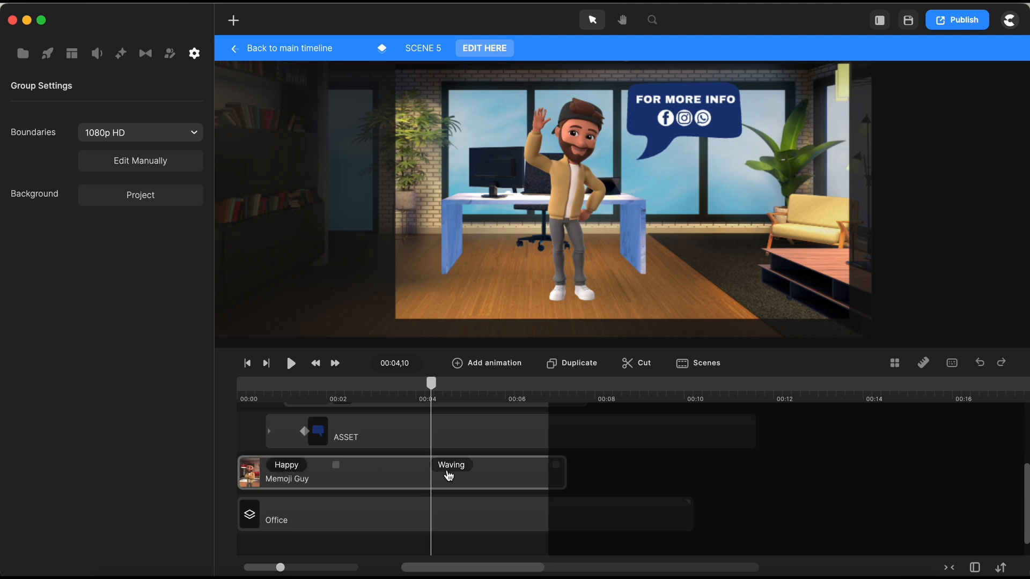
pyautogui.scroll(3, 394, 496)
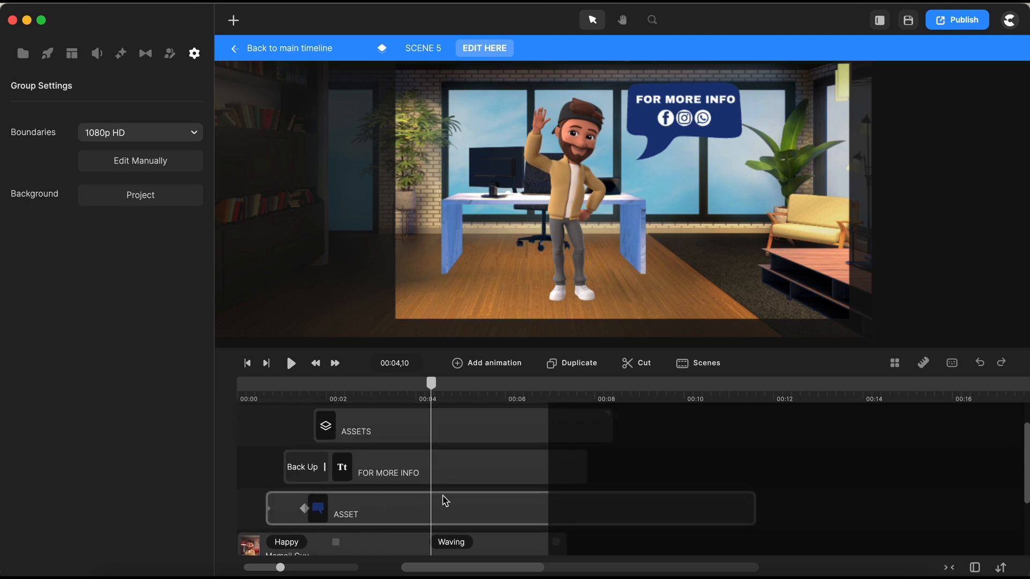
pyautogui.scroll(-2, 445, 502)
pyautogui.scroll(3, 401, 498)
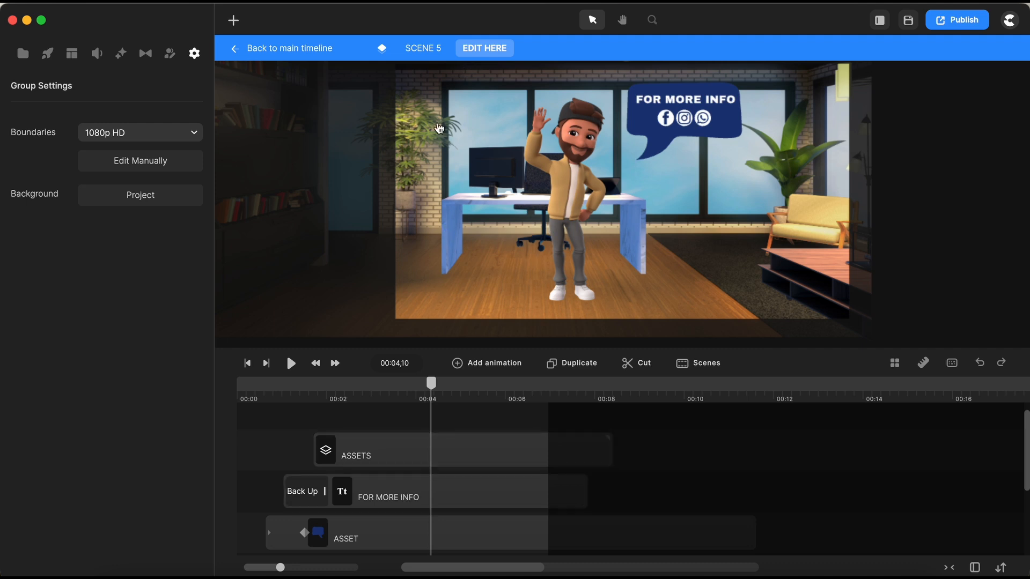
pyautogui.click(427, 48)
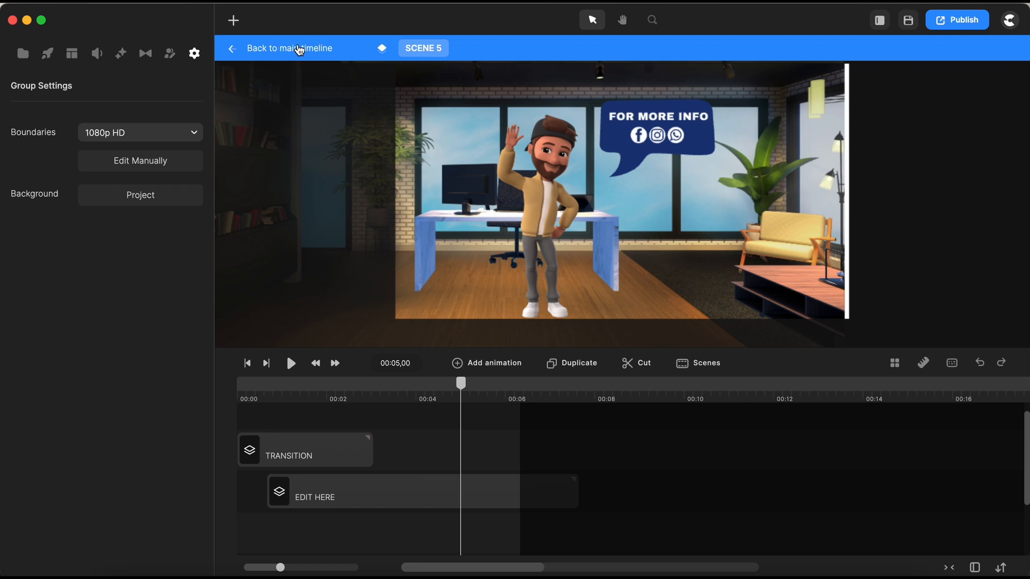
pyautogui.click(312, 51)
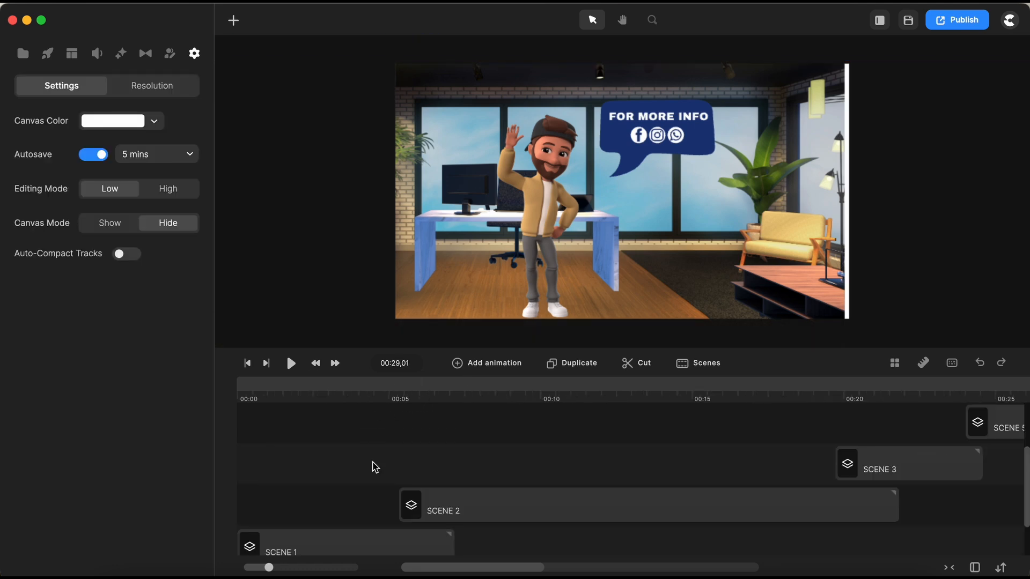
# - Check the replaced character in SCENE 1, SCENE 2 and SCENE 5 at several points along the main timeline
pyautogui.click(331, 397)
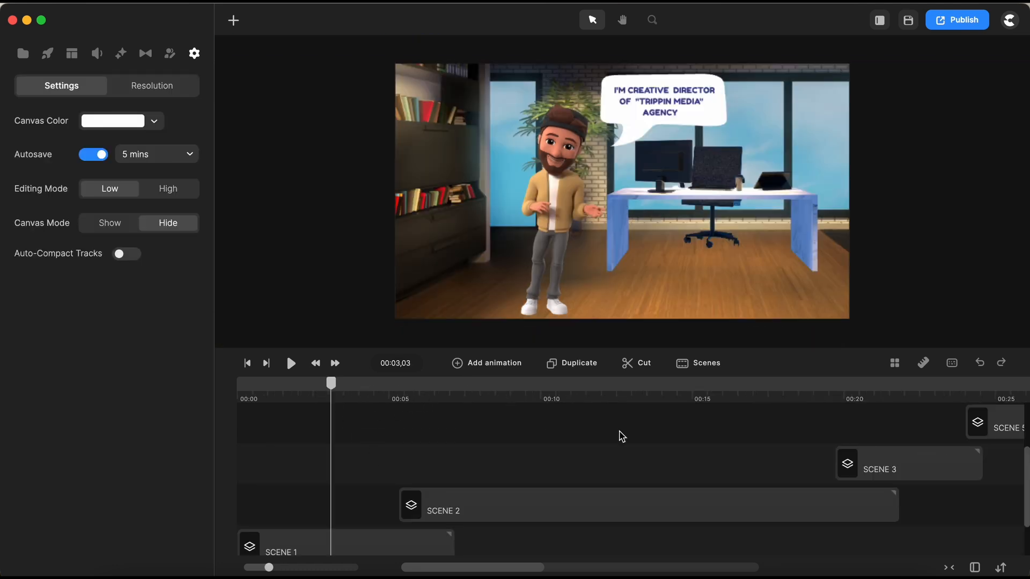
pyautogui.click(741, 405)
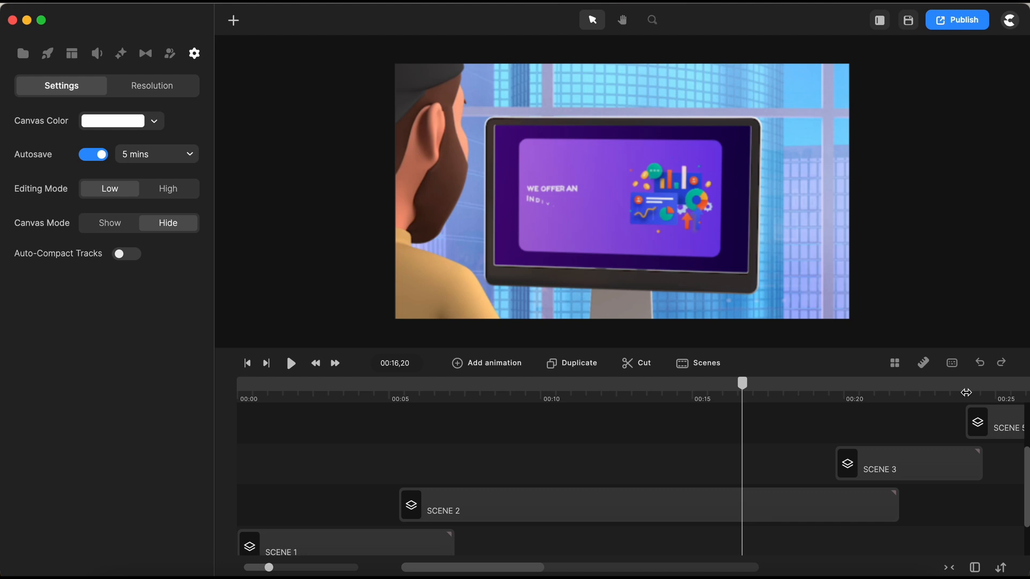
pyautogui.click(1007, 396)
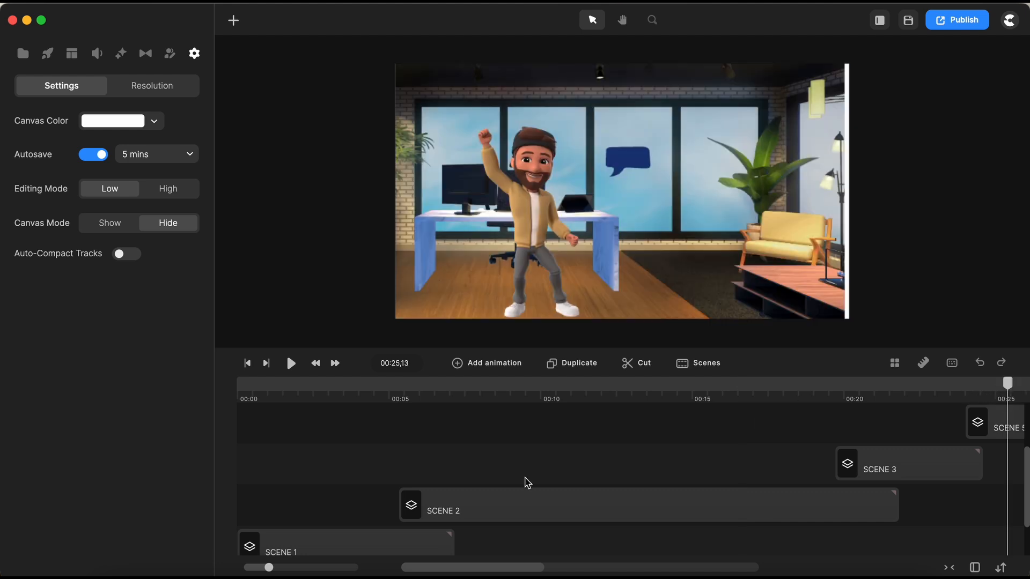
pyautogui.scroll(-2, 483, 483)
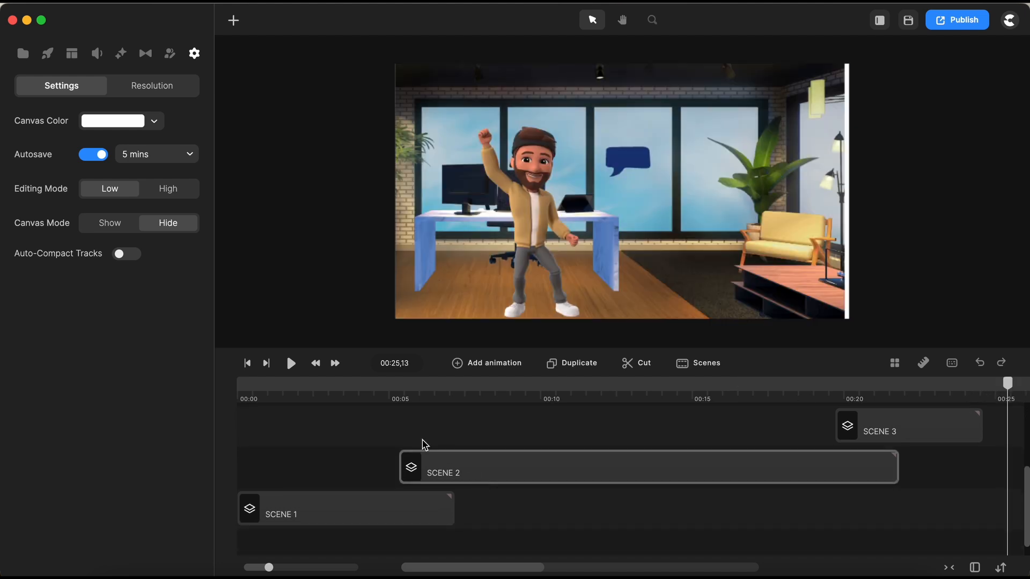
pyautogui.click(336, 399)
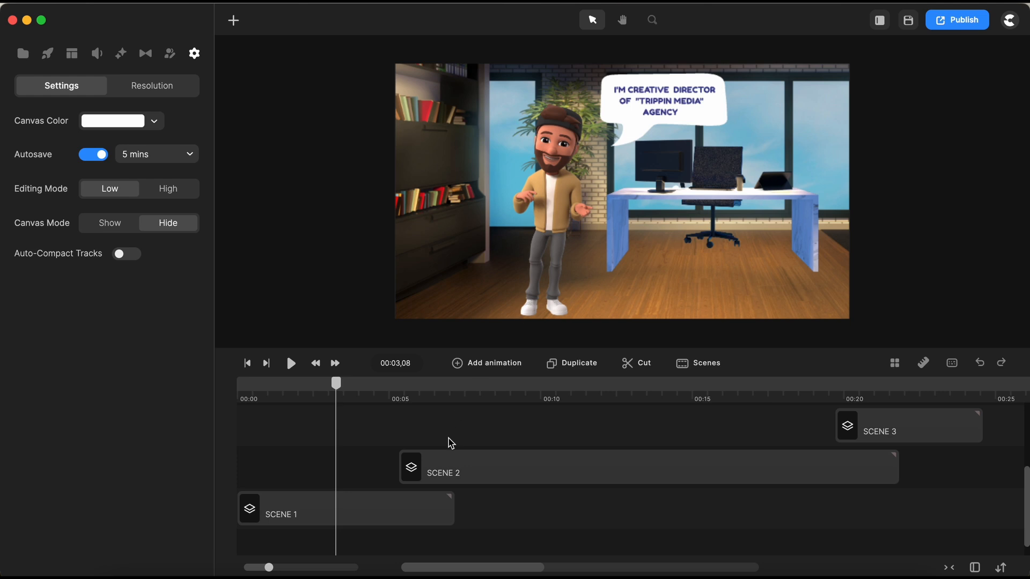
pyautogui.click(358, 516)
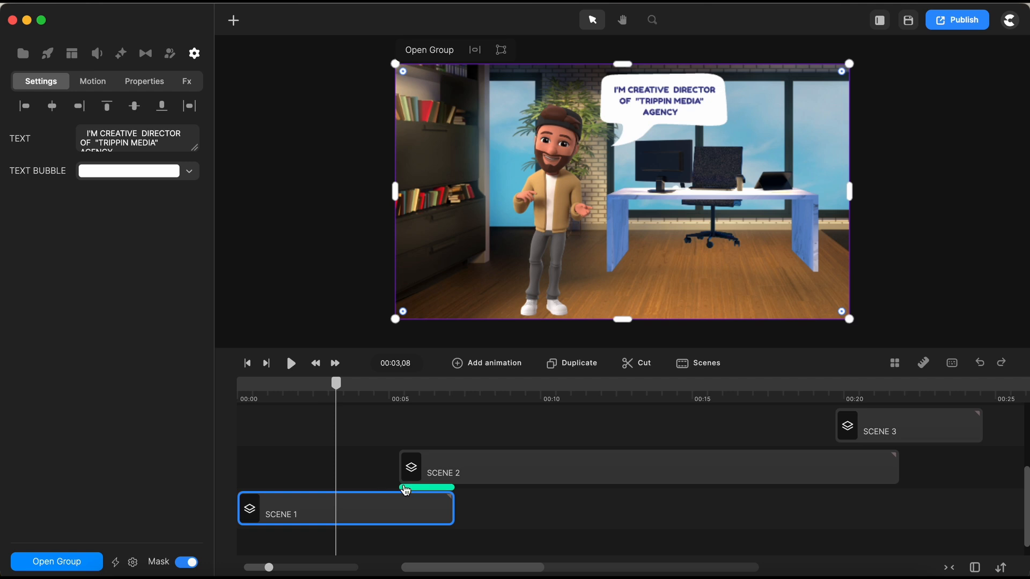
pyautogui.click(497, 506)
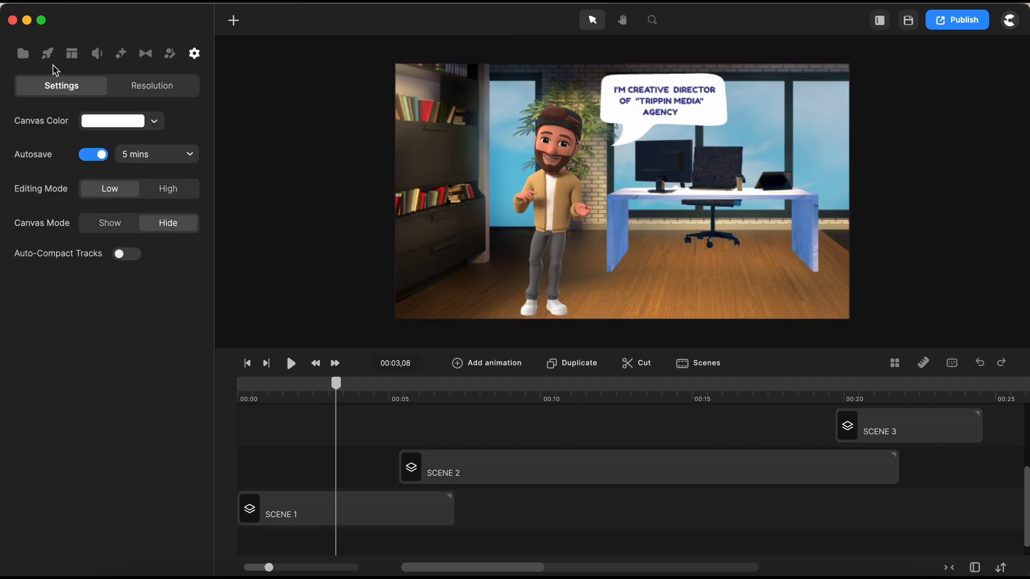
# - Filter the studio backgrounds to the 3D category and search them for "office"
pyautogui.click(23, 54)
pyautogui.click(48, 55)
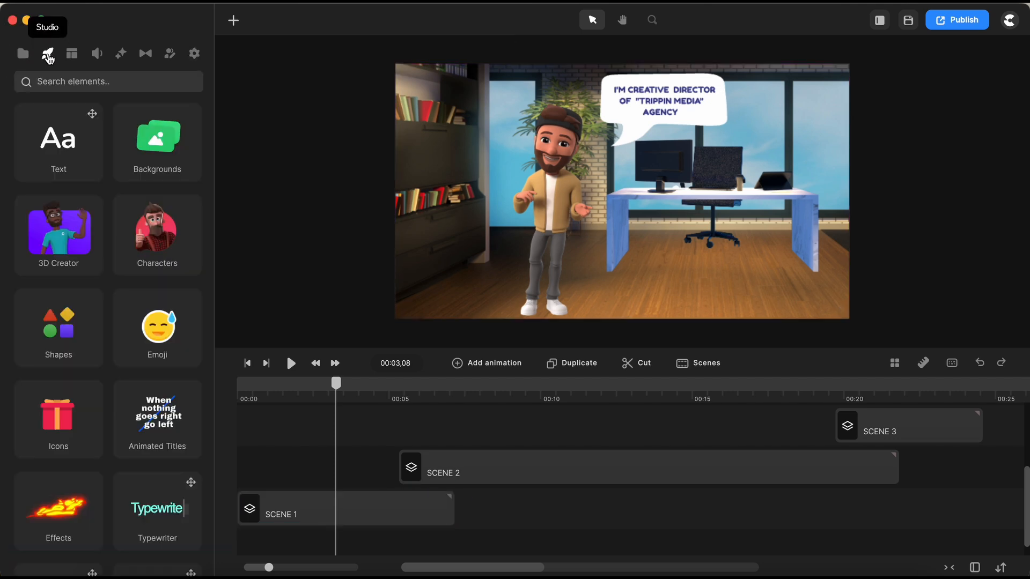
pyautogui.click(156, 155)
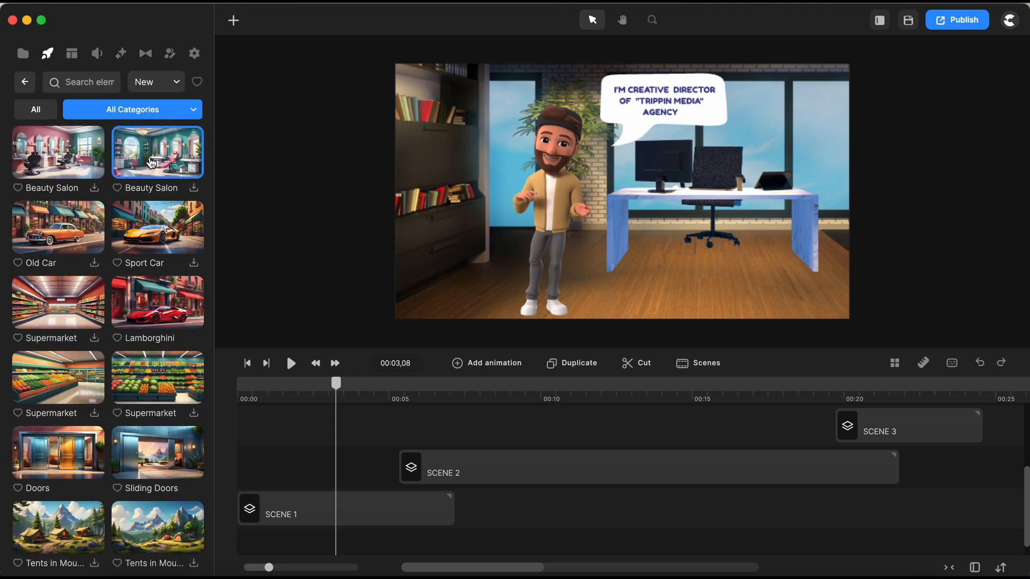
pyautogui.click(136, 111)
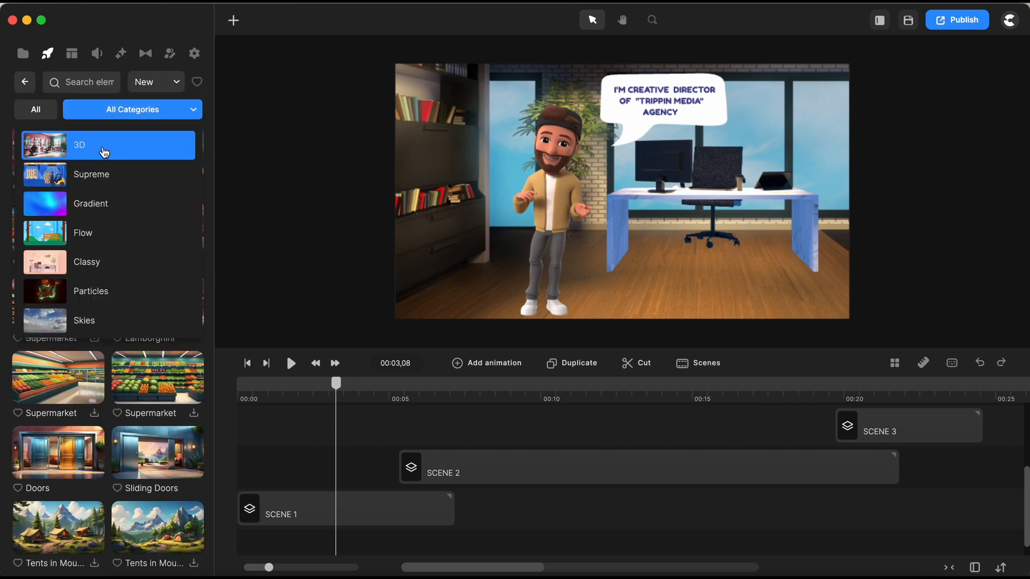
pyautogui.click(104, 153)
pyautogui.click(81, 82)
pyautogui.write('off')
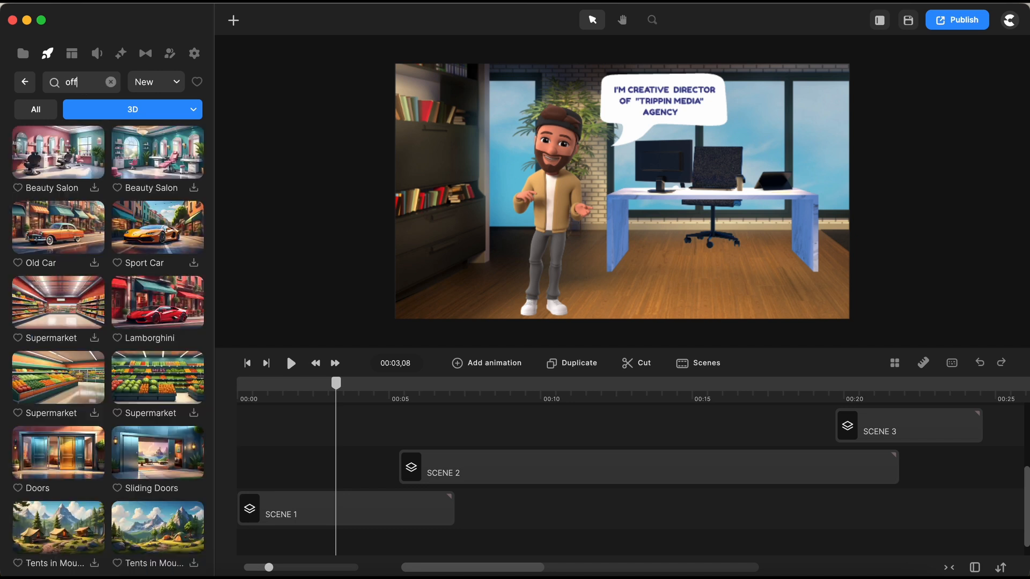
pyautogui.write('ice')
# - Place the bright city-view office background with yellow lamps at 00:00 above SCENE 1 and fit it to the canvas
pyautogui.scroll(-5, 136, 303)
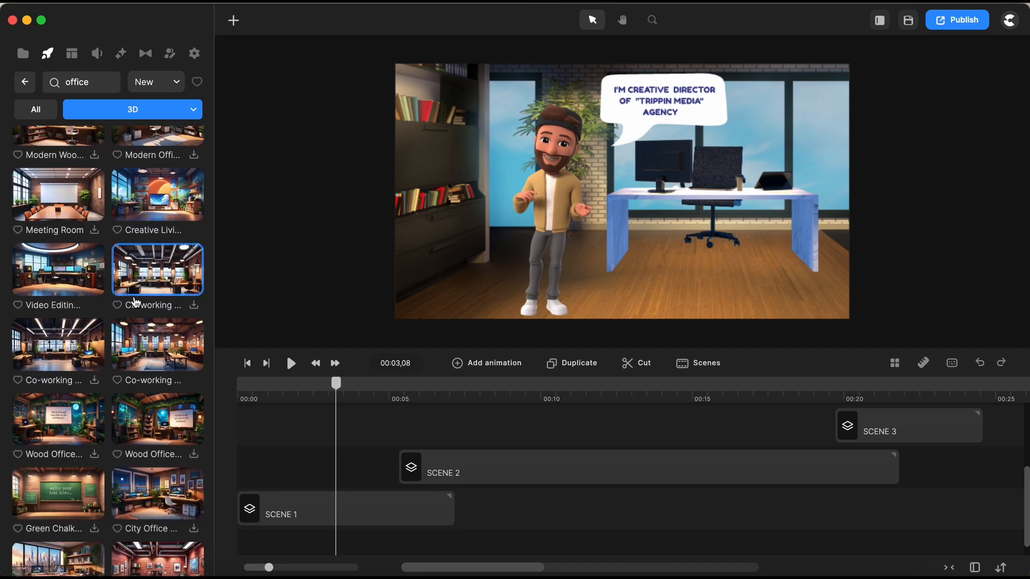
pyautogui.scroll(-15, 136, 303)
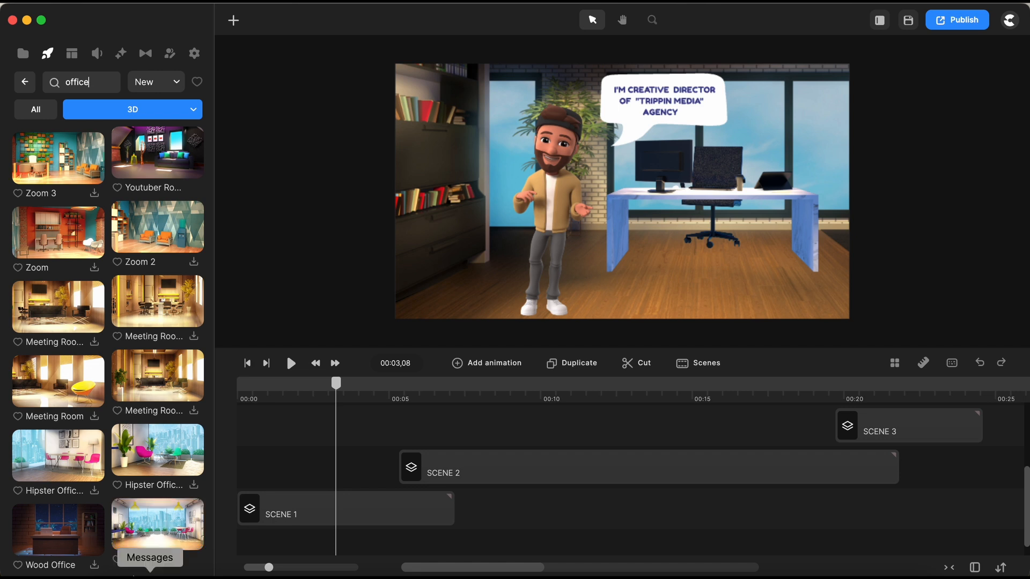
pyautogui.moveTo(157, 524); pyautogui.dragTo(261, 459)
pyautogui.click(599, 211)
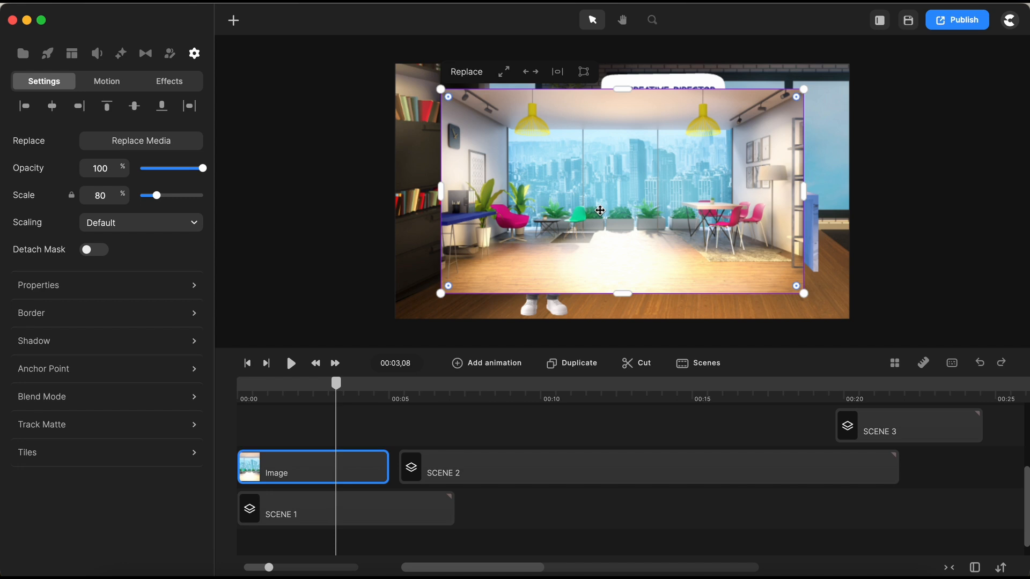
pyautogui.click(504, 72)
pyautogui.press('Escape')
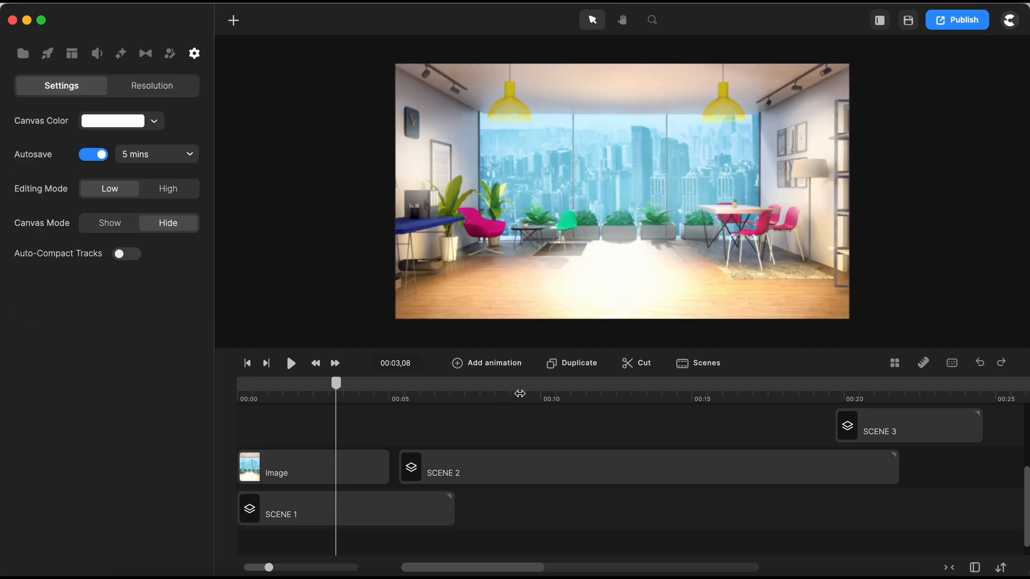
# - Take a snapshot of the full-canvas office background for the project media library
pyautogui.rightClick(581, 263)
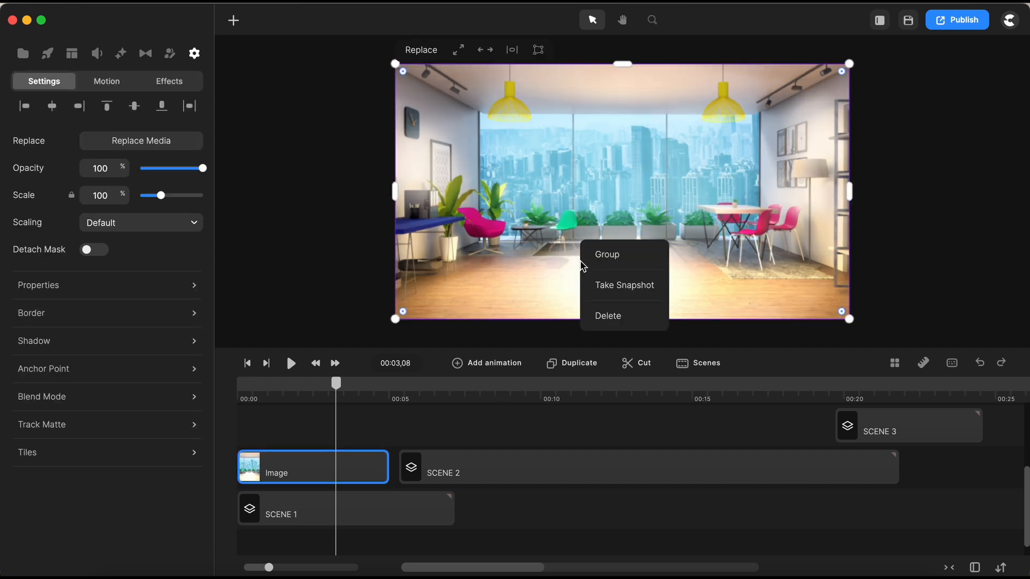
pyautogui.click(622, 288)
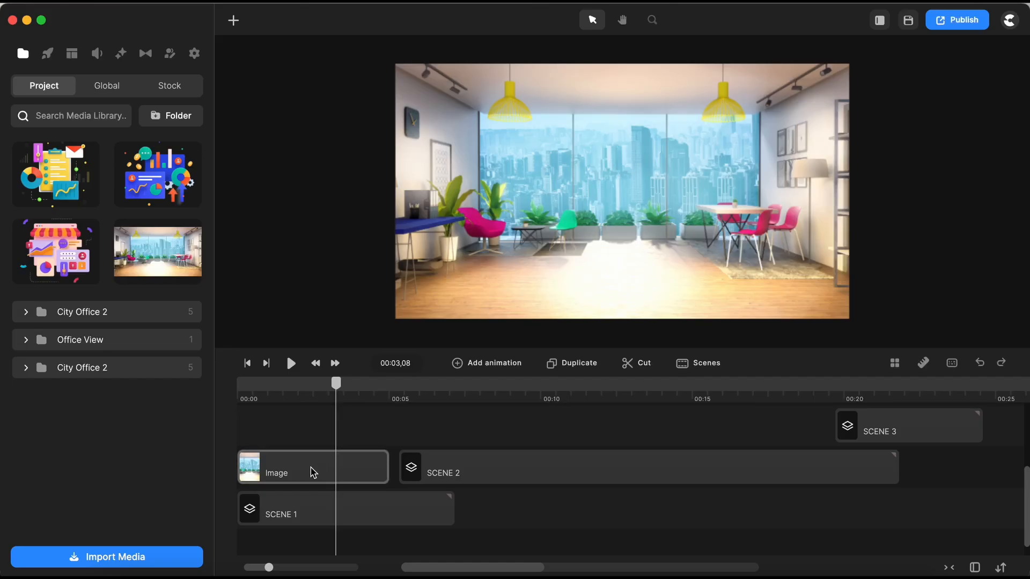
# - Delete the temporary office image clip above SCENE 1 and show the project media library
pyautogui.click(313, 472)
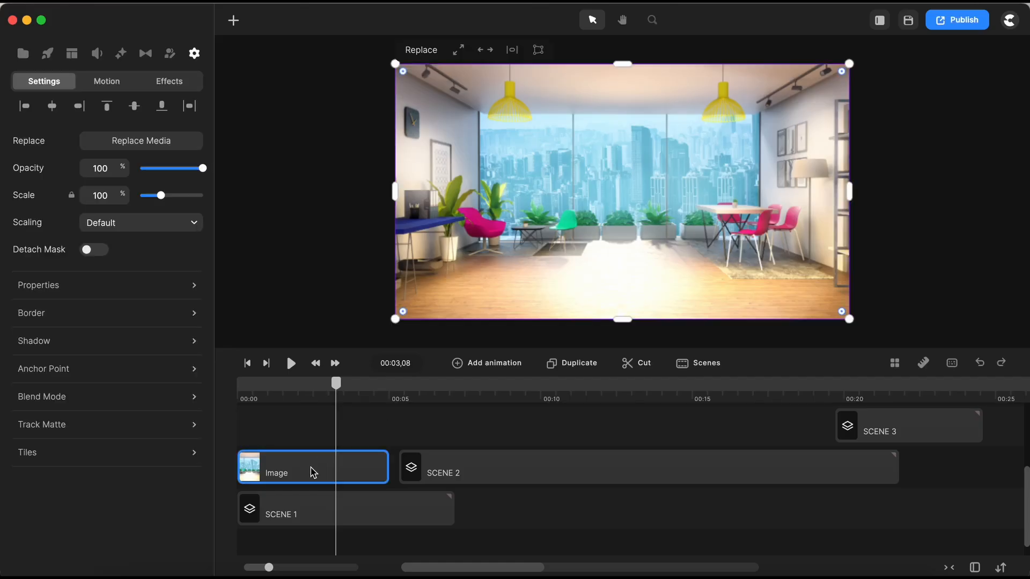
pyautogui.press('Delete')
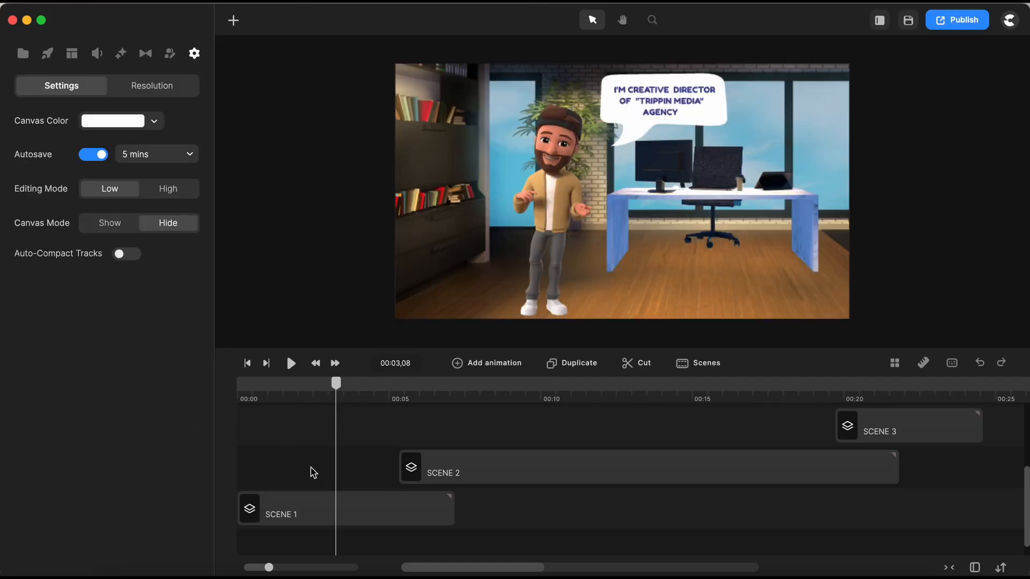
pyautogui.click(23, 54)
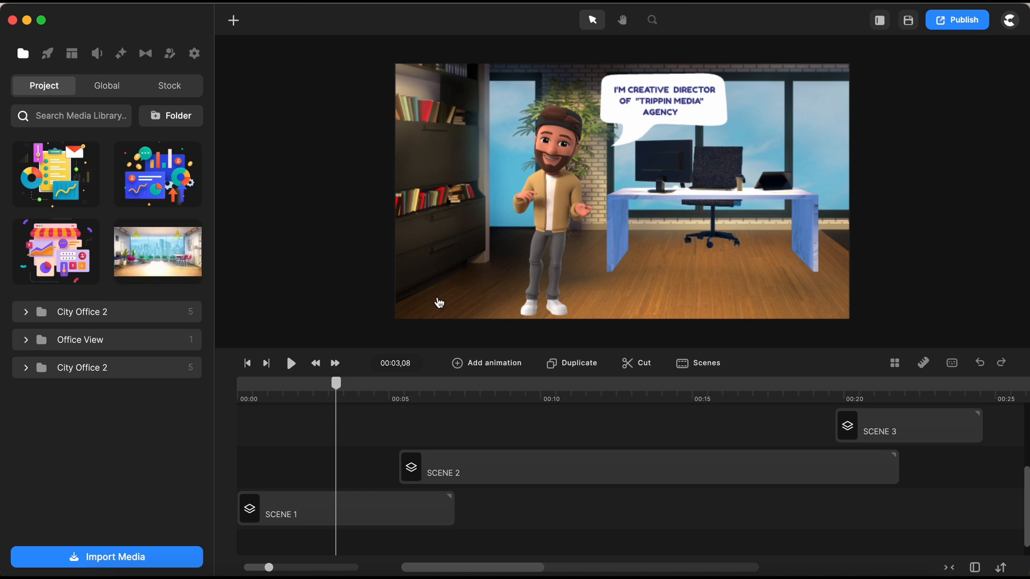
# - Add all five available Image properties to SCENE 1's Easy Edit Properties
pyautogui.click(356, 507)
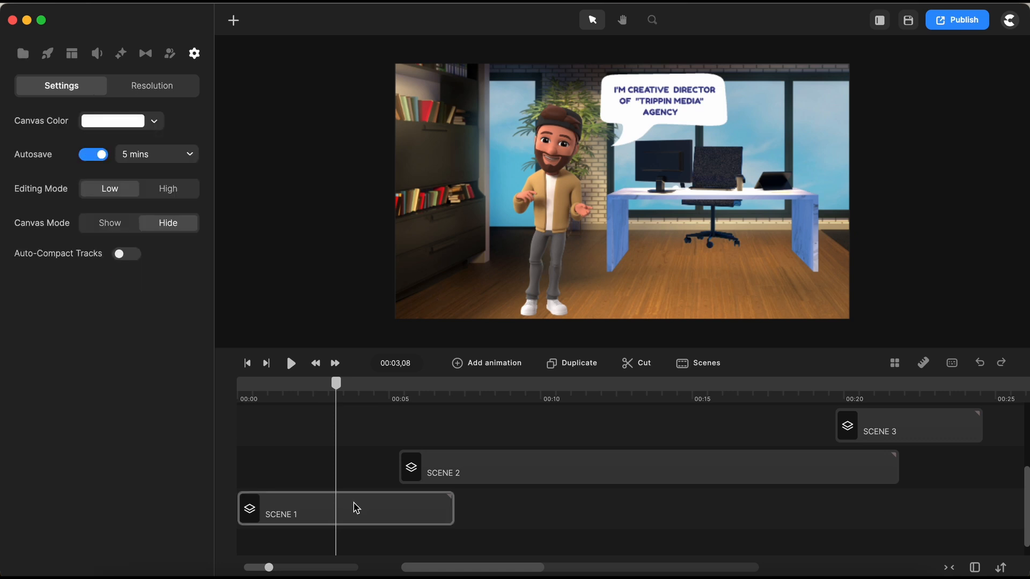
pyautogui.click(357, 507)
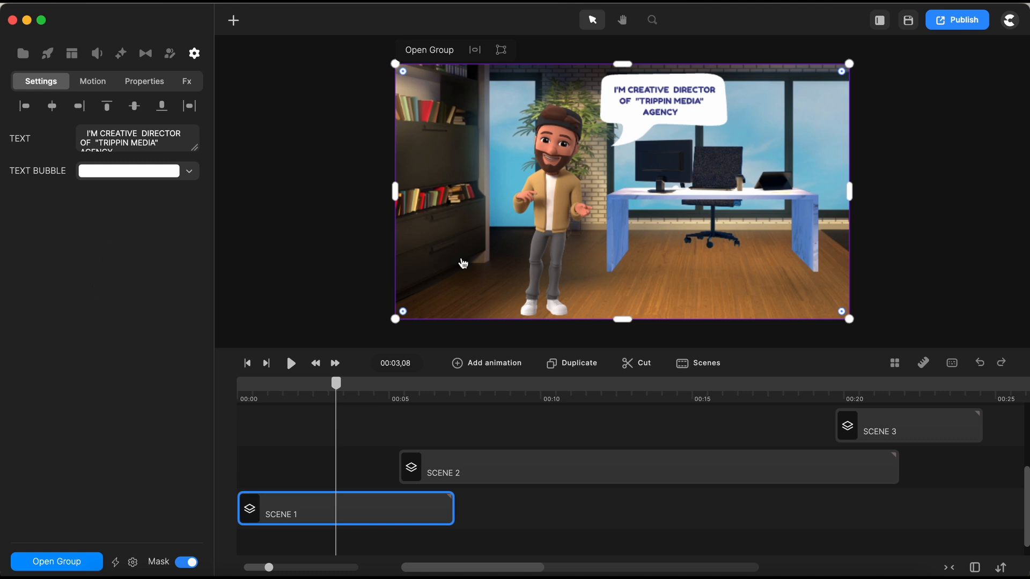
pyautogui.click(133, 563)
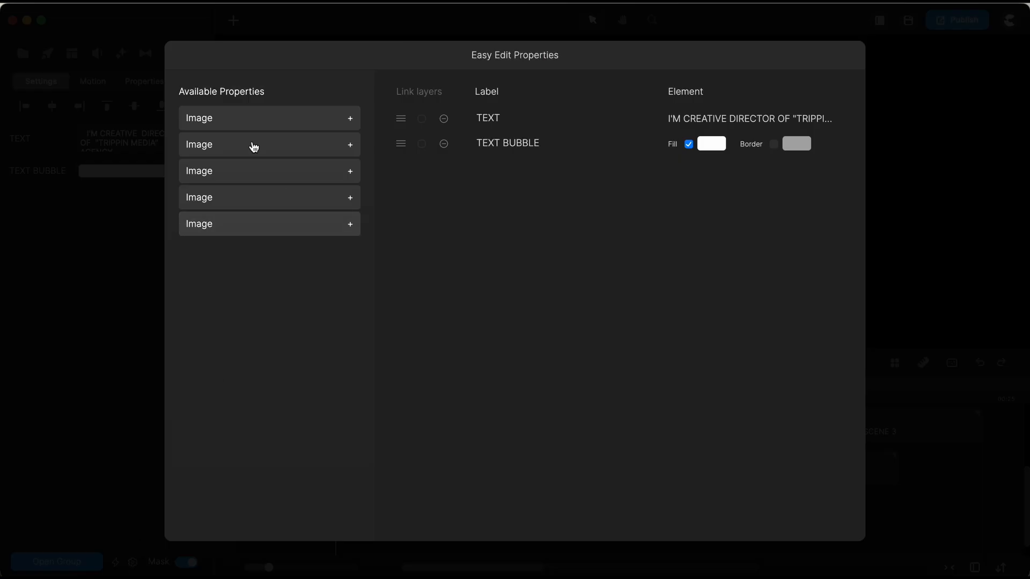
pyautogui.click(350, 119)
pyautogui.click(350, 122)
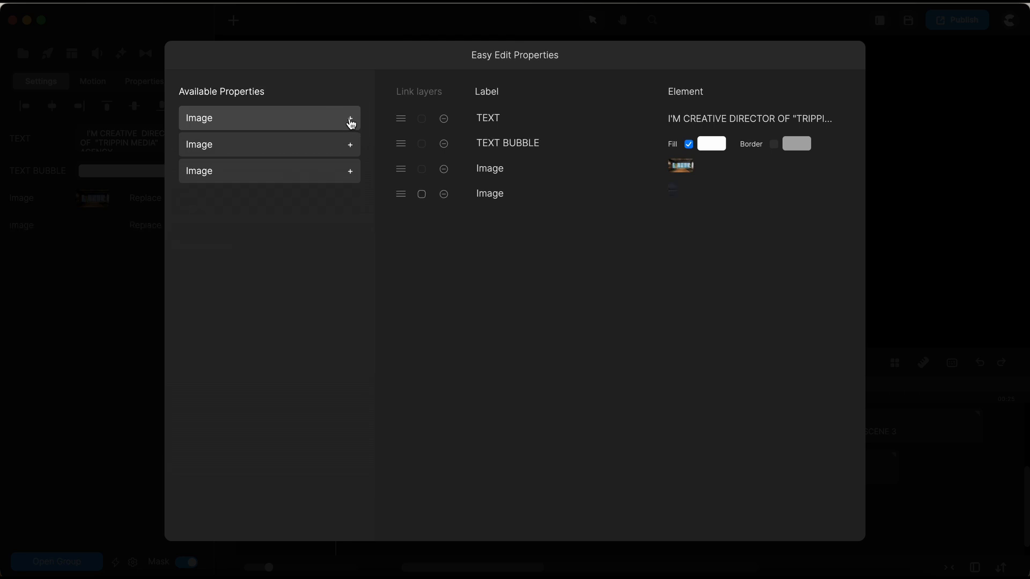
pyautogui.click(350, 121)
pyautogui.click(350, 122)
pyautogui.click(351, 122)
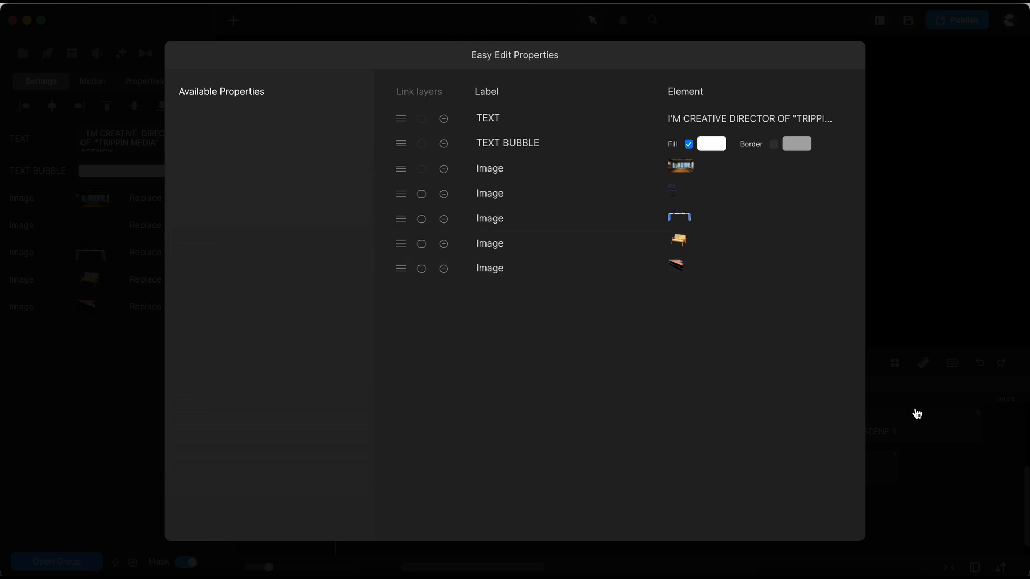
pyautogui.click(926, 438)
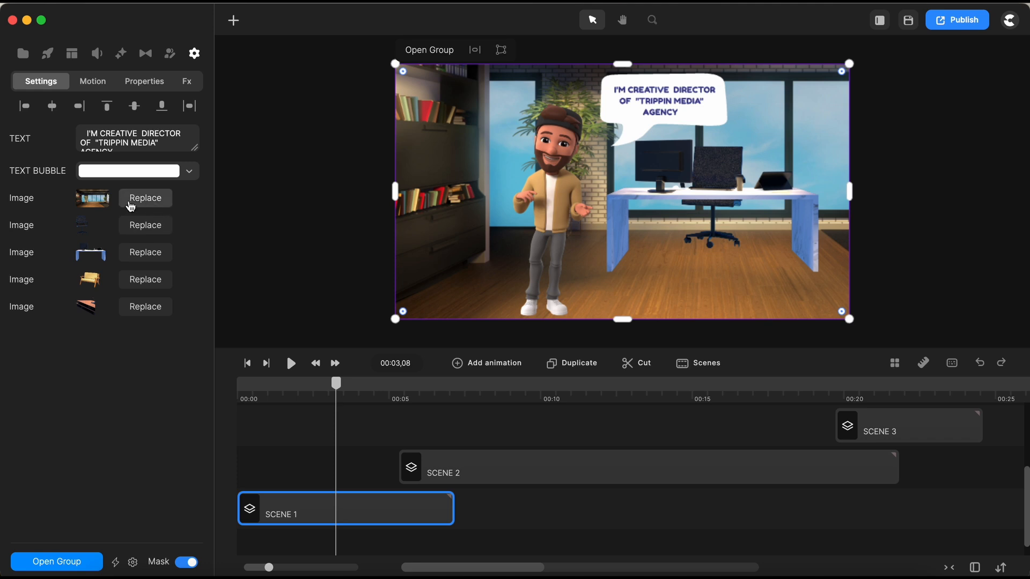
# - Replace SCENE 1's office background image with the bright city-view office snapshot from the project media
pyautogui.click(22, 201)
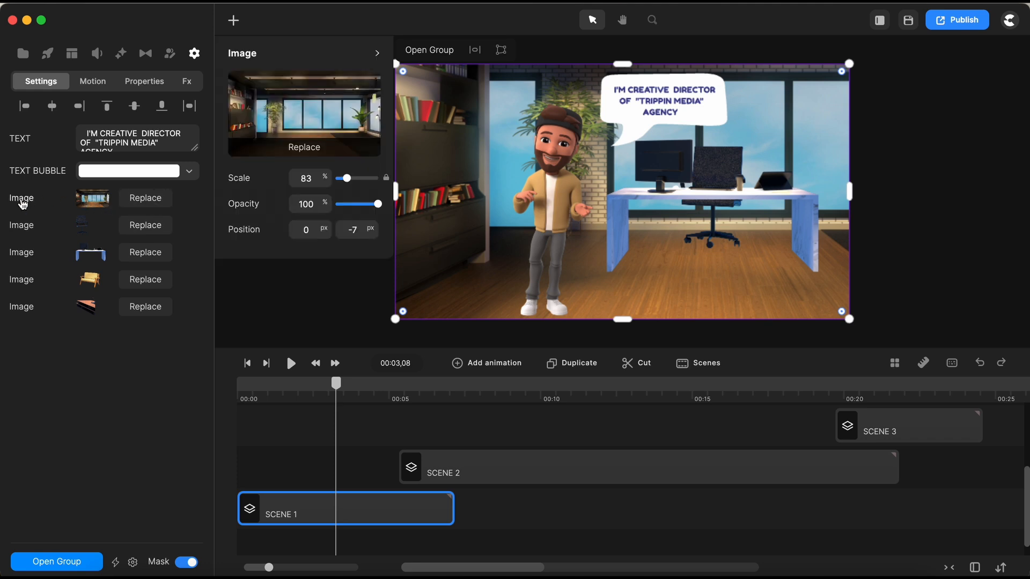
pyautogui.click(23, 201)
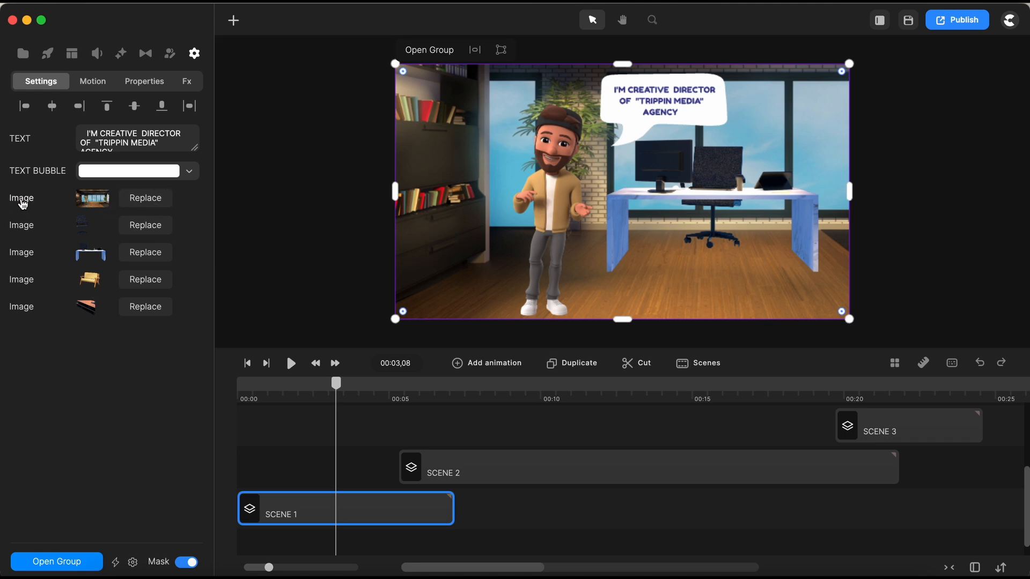
pyautogui.click(143, 203)
pyautogui.click(166, 259)
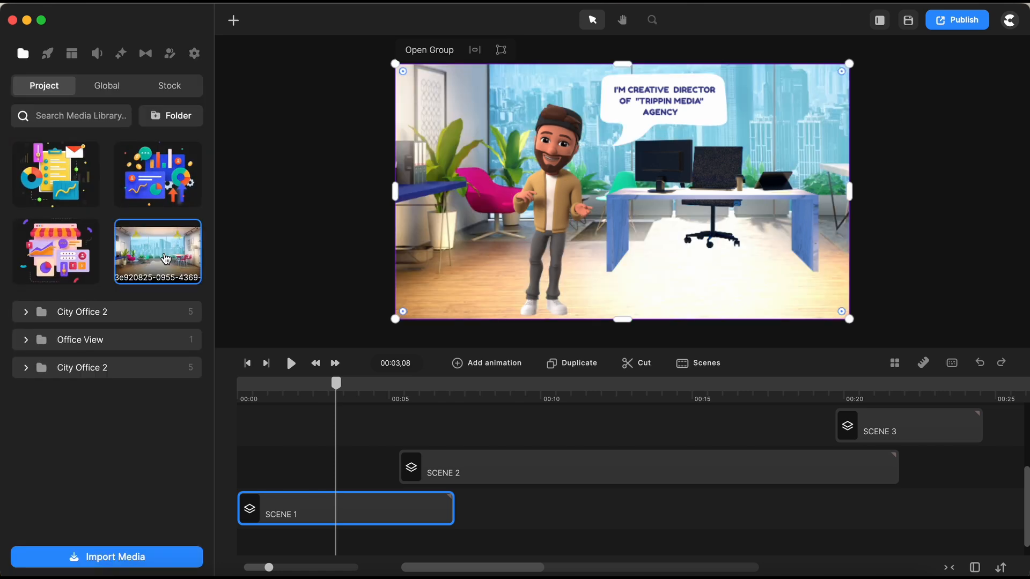
# - Group the furniture layers, including Table, Seat, Desk and Chair, inside SCENE 1's Office group, leaving out the Office background layer
pyautogui.click(376, 520)
pyautogui.doubleClick(369, 520)
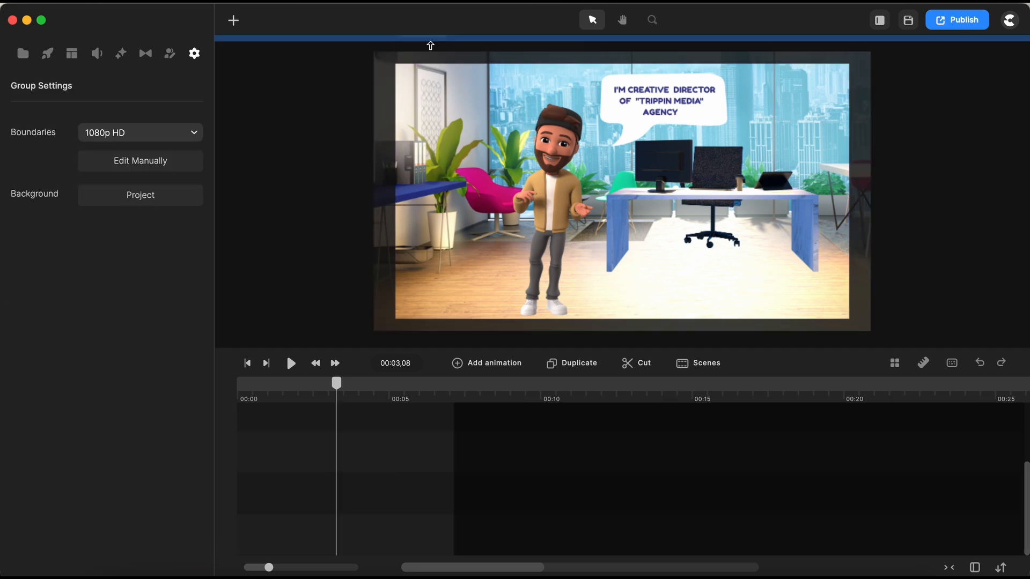
pyautogui.click(409, 51)
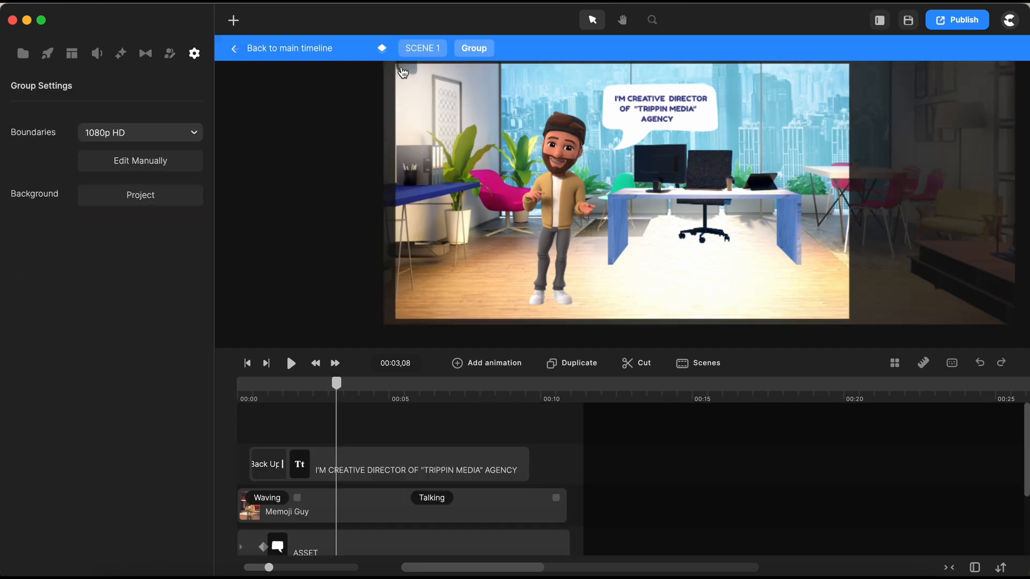
pyautogui.click(386, 499)
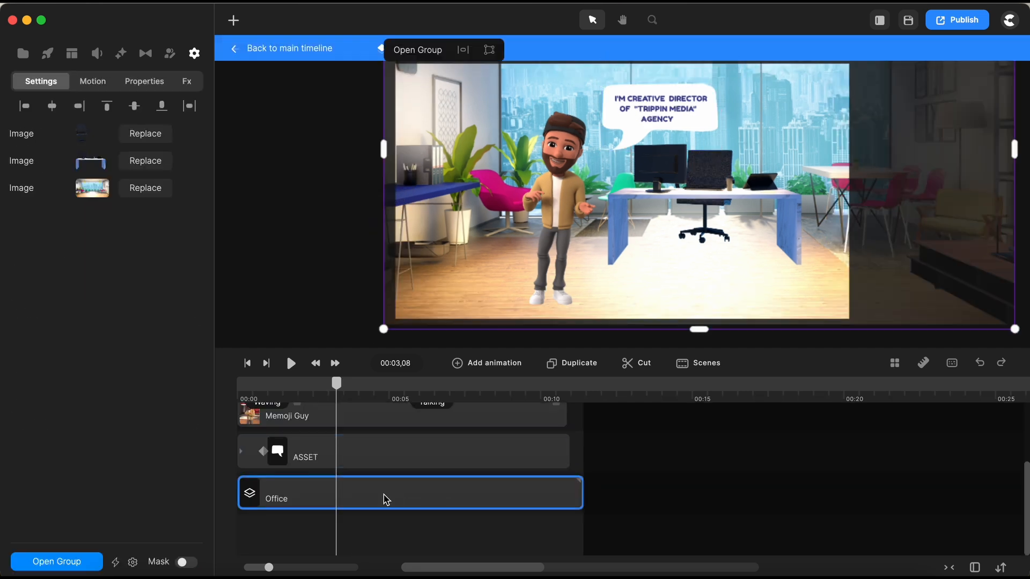
pyautogui.click(418, 50)
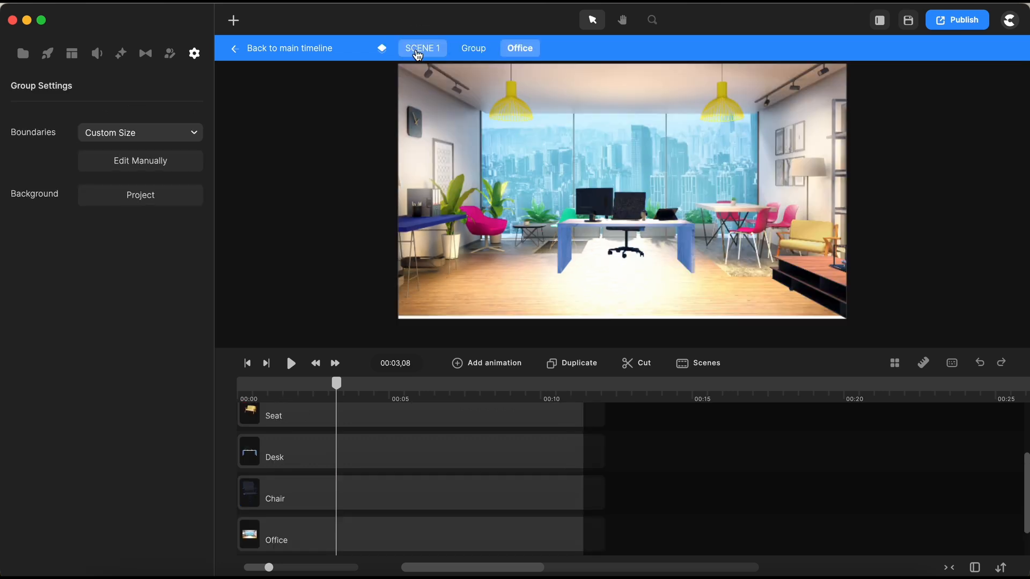
pyautogui.press('super+a')
pyautogui.scroll(1, 349, 496)
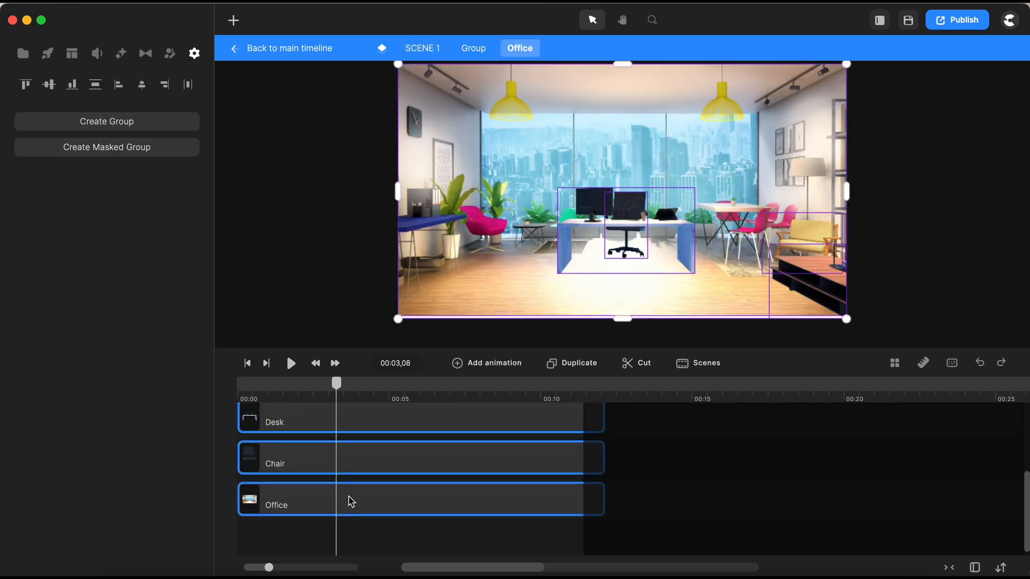
pyautogui.keyDown('shift'); pyautogui.click(384, 508); pyautogui.keyUp('shift')
pyautogui.scroll(3, 322, 517)
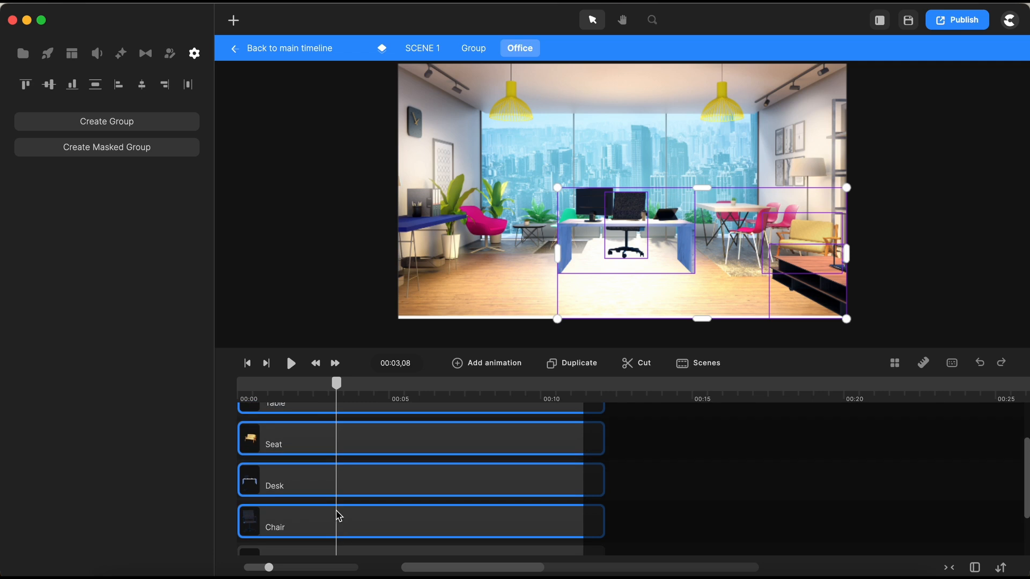
pyautogui.rightClick(387, 491)
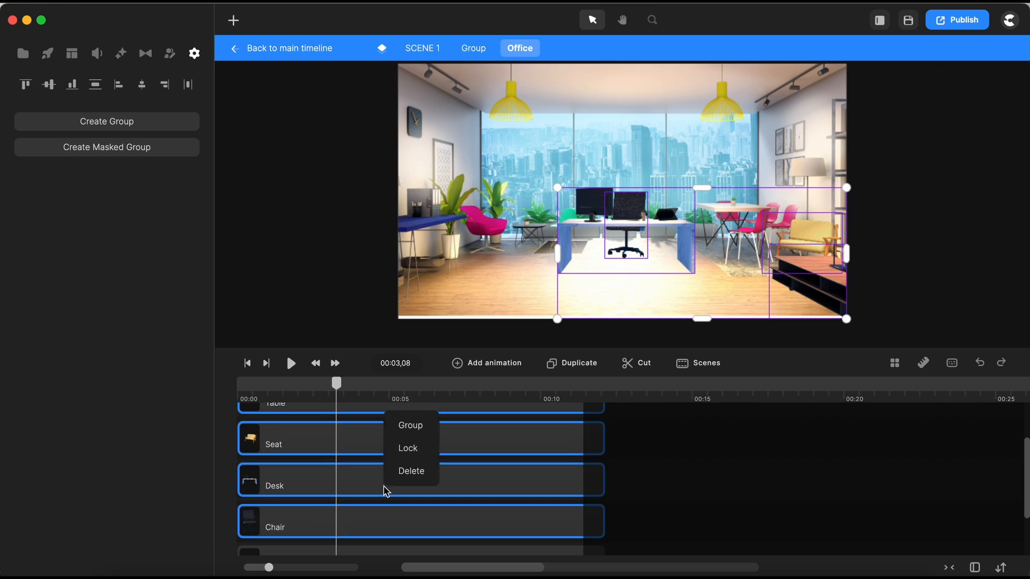
pyautogui.click(412, 426)
# - Hide the new furniture group in the Office group and return to the main timeline
pyautogui.click(391, 474)
pyautogui.rightClick(397, 475)
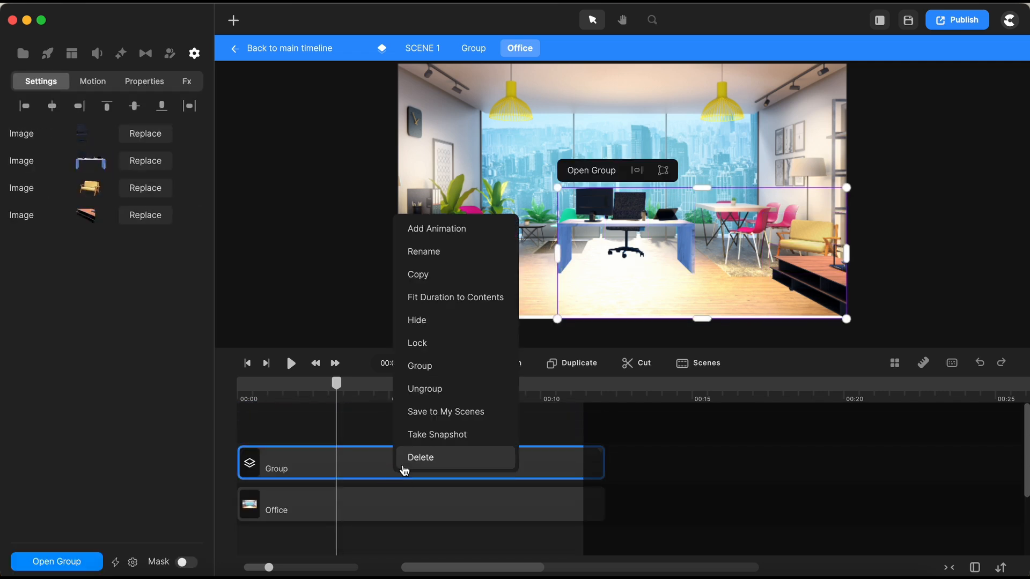
pyautogui.click(420, 320)
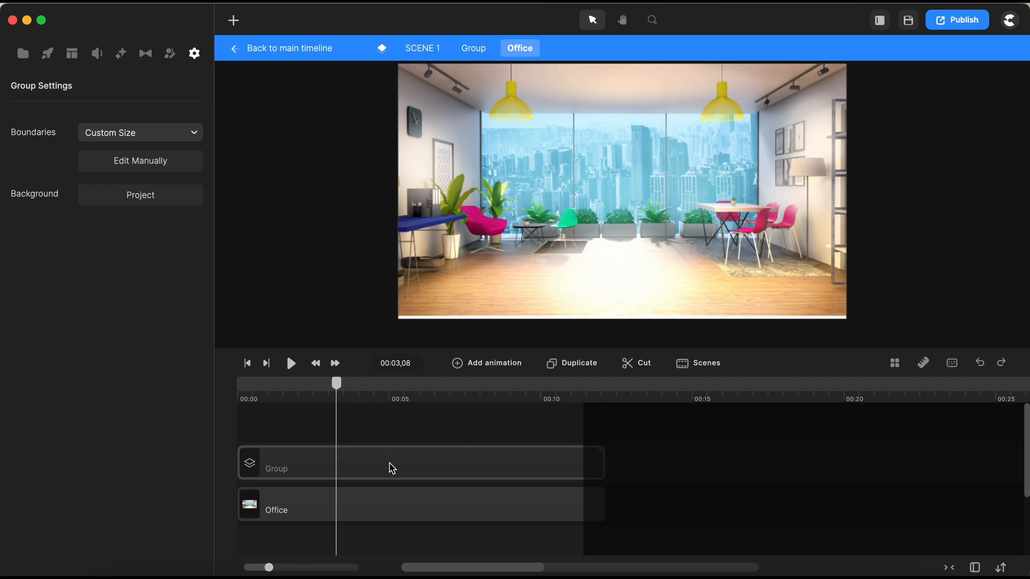
pyautogui.click(391, 504)
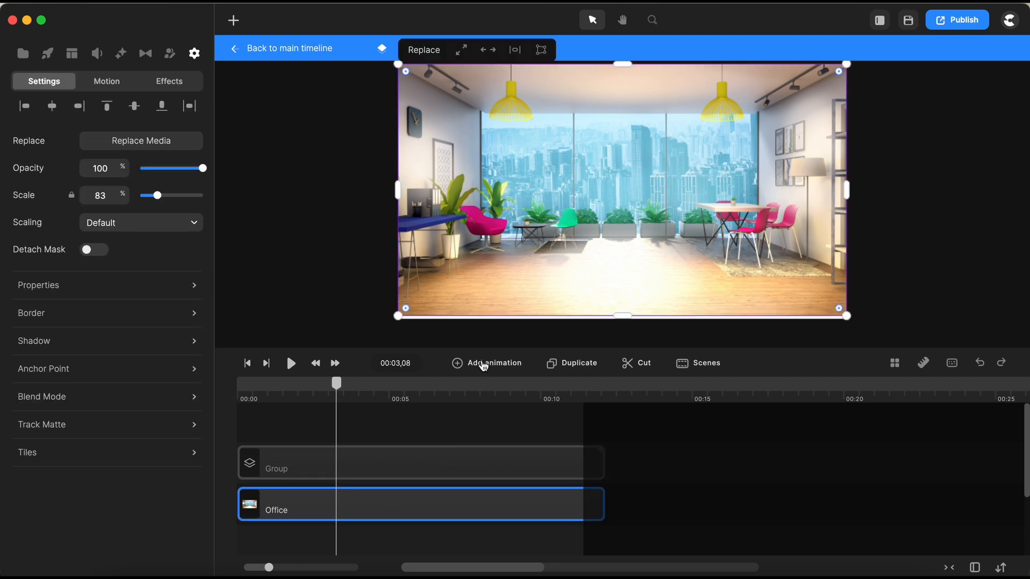
pyautogui.click(452, 433)
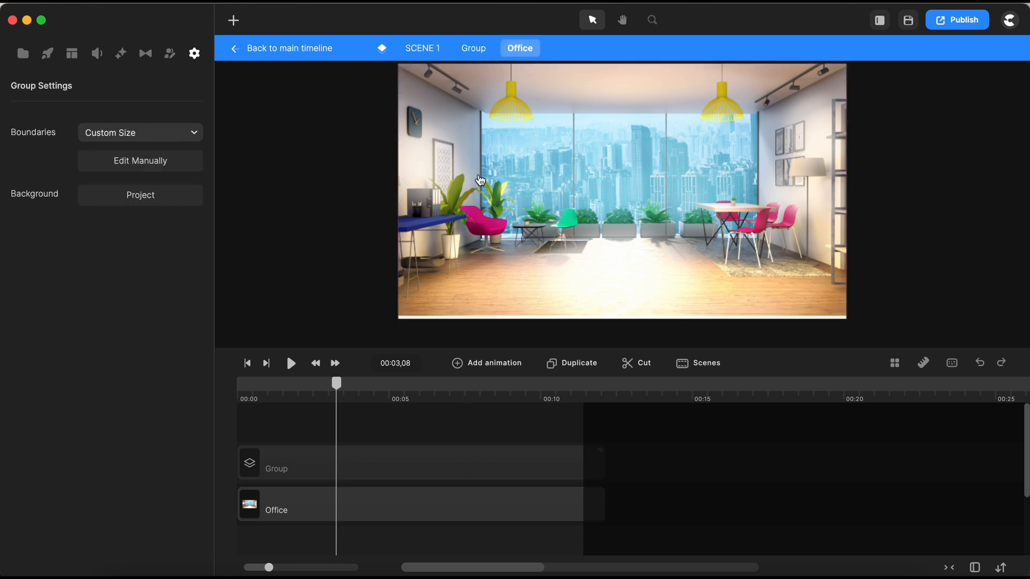
pyautogui.click(474, 49)
pyautogui.click(423, 48)
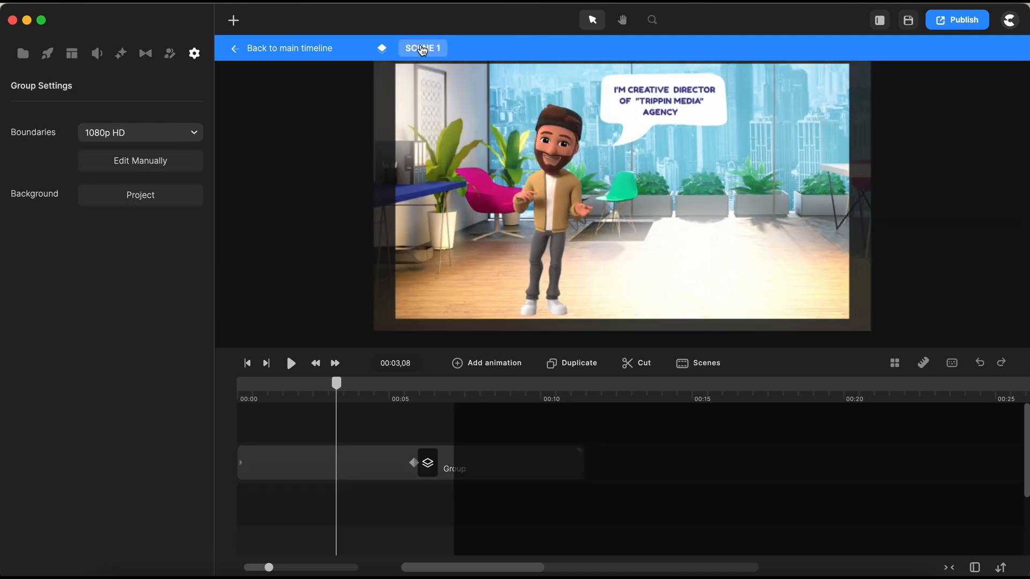
pyautogui.click(318, 48)
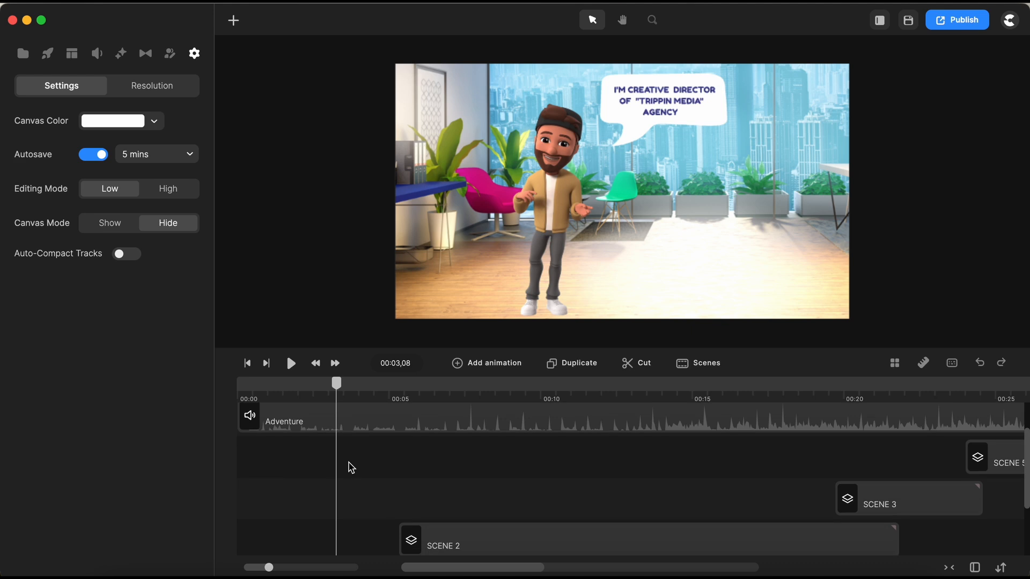
# - Play the main timeline from the start through SCENE 1 into the transition to SCENE 2
pyautogui.scroll(-3, 395, 474)
pyautogui.click(248, 363)
pyautogui.press('space')
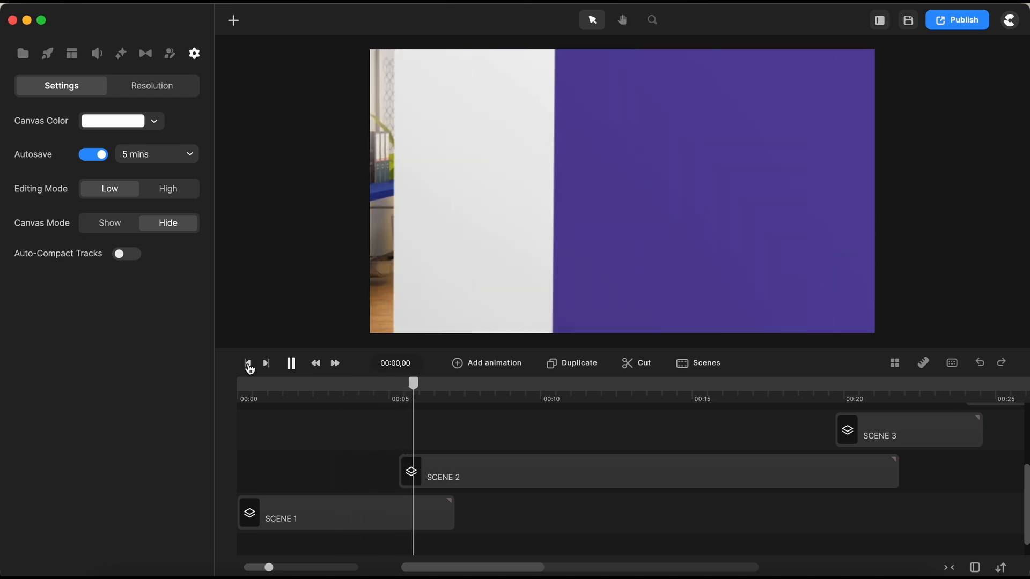
pyautogui.press('space')
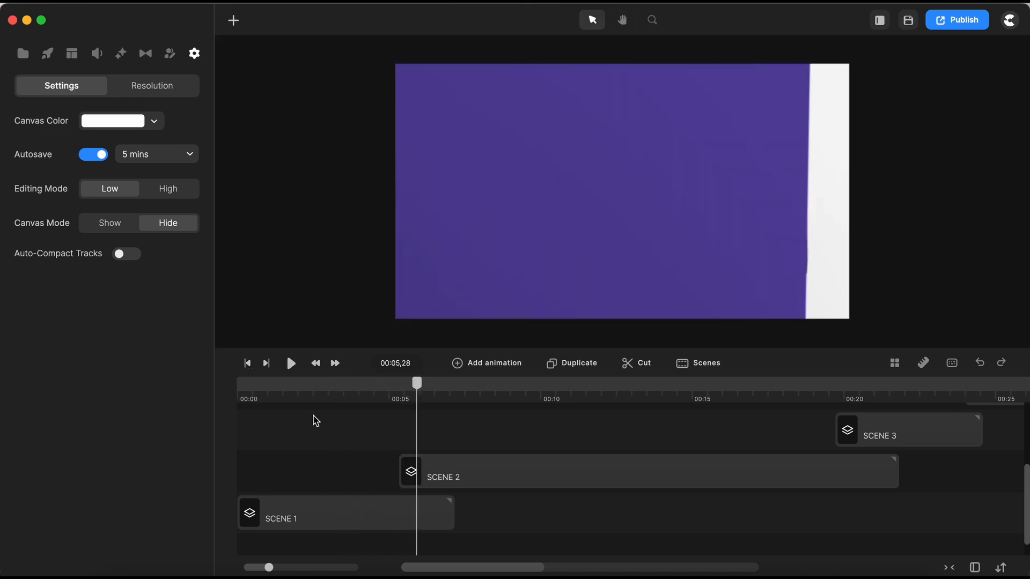
# - Inspect the editable text settings of SCENE 1, such as font, color, spacing and position
pyautogui.click(338, 511)
pyautogui.click(21, 140)
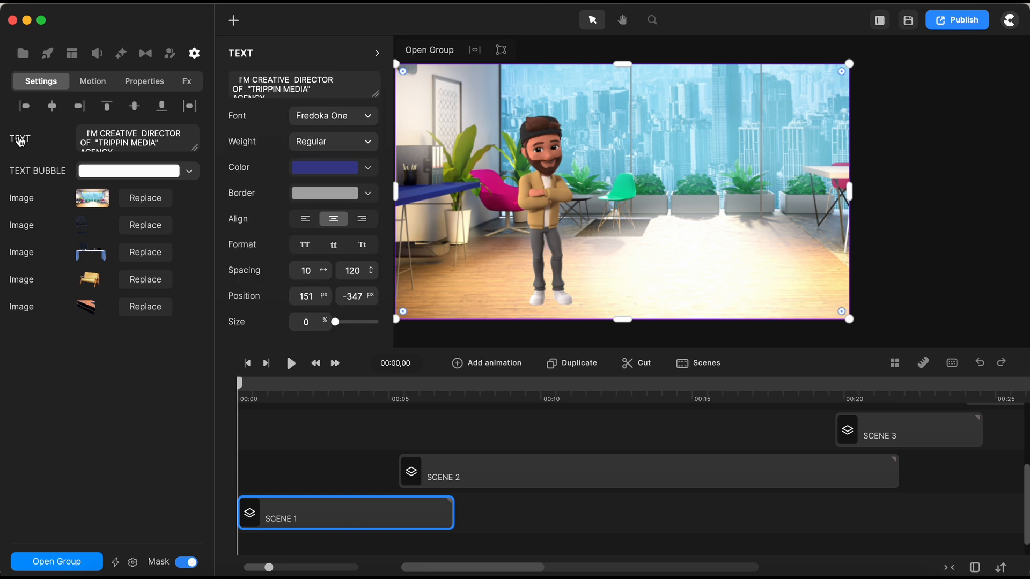
pyautogui.click(137, 141)
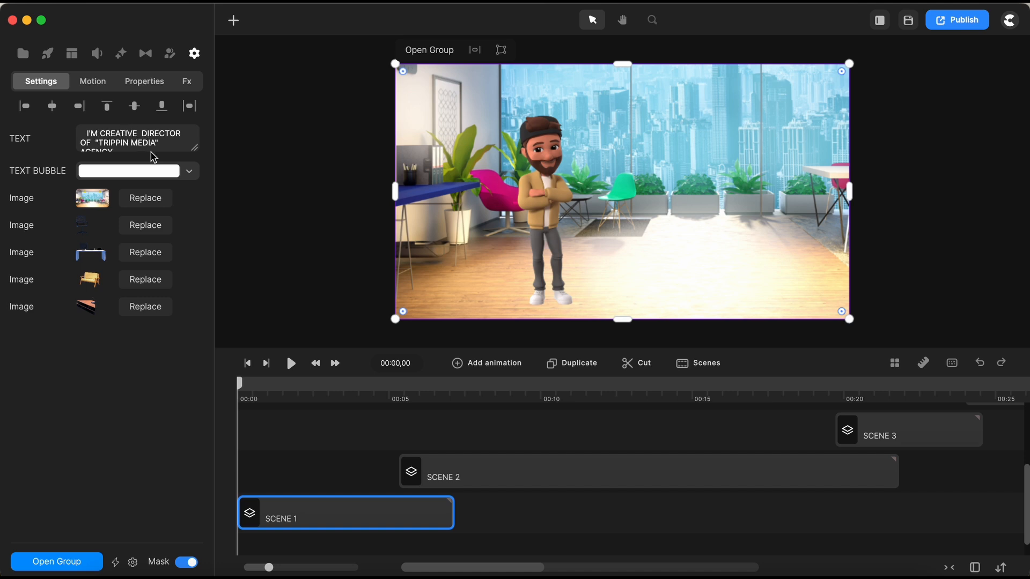
pyautogui.click(295, 414)
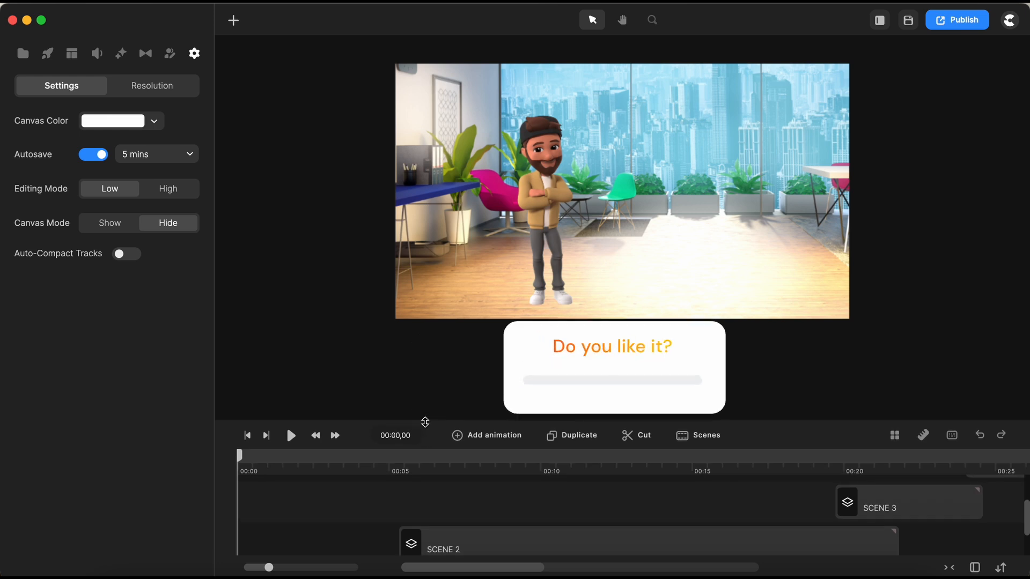
# - Leave the 3D office background results and view the overview of studio element categories
pyautogui.scroll(-1, 436, 506)
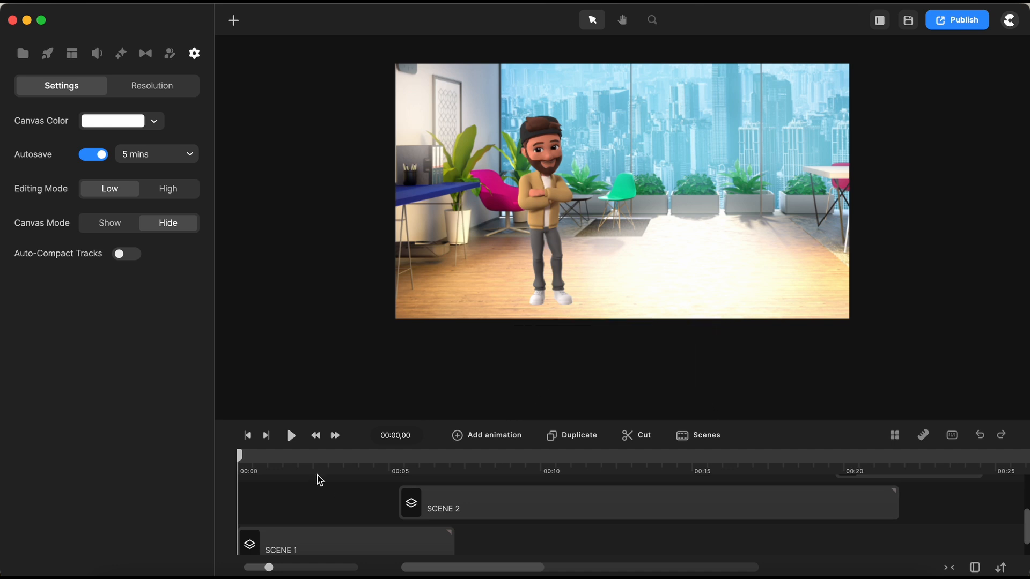
pyautogui.click(46, 57)
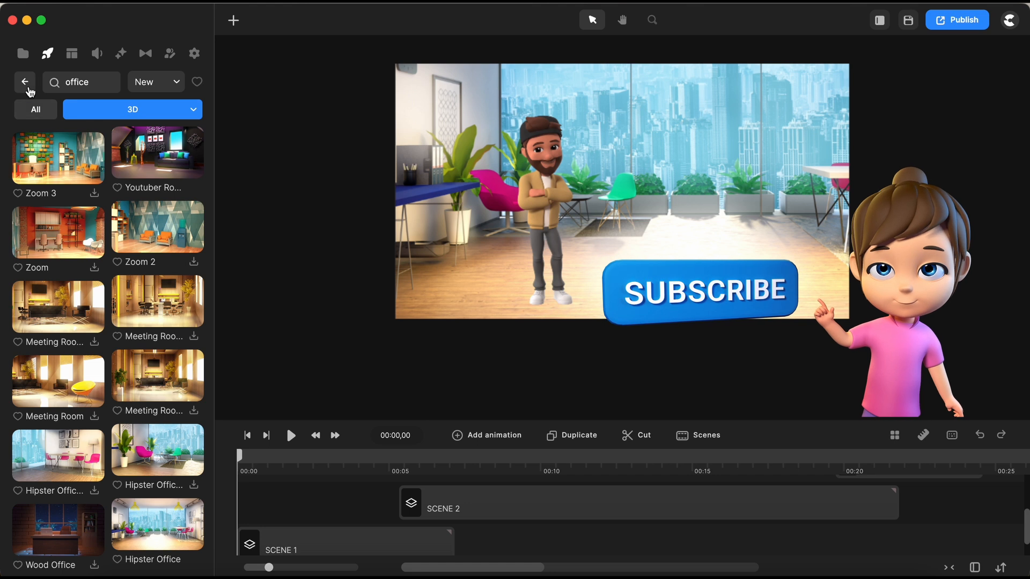
pyautogui.click(25, 82)
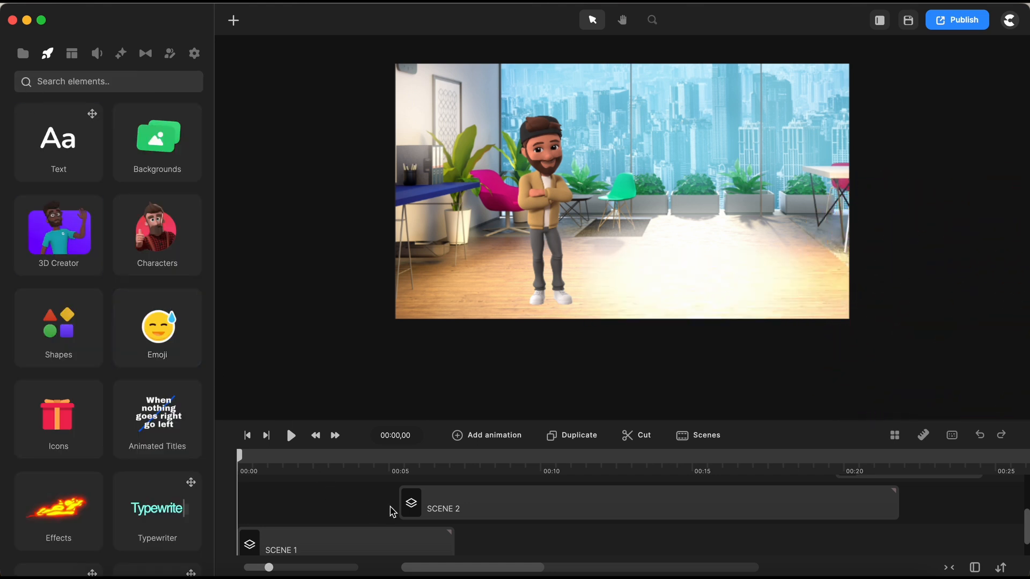
pyautogui.scroll(-1, 356, 529)
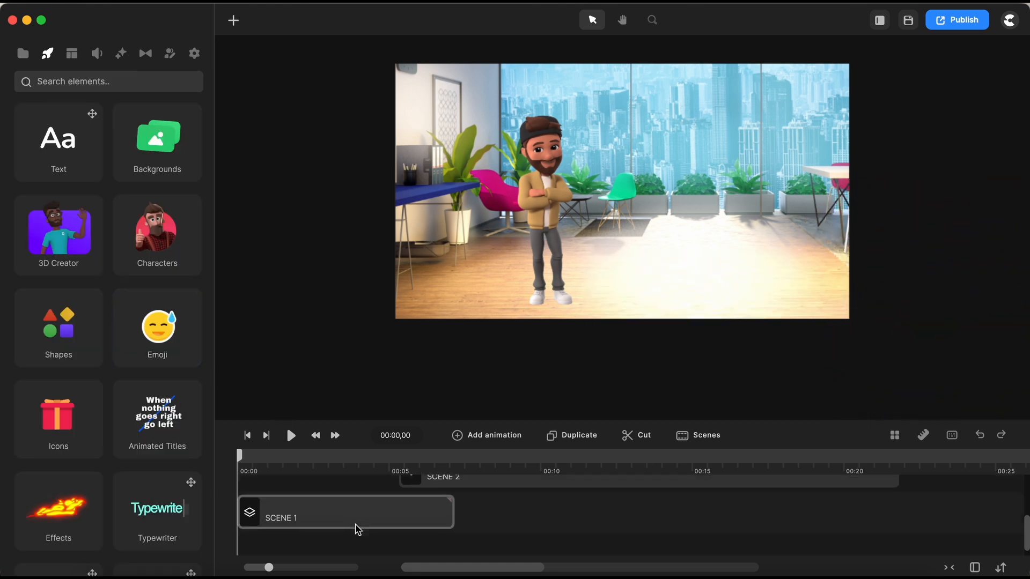